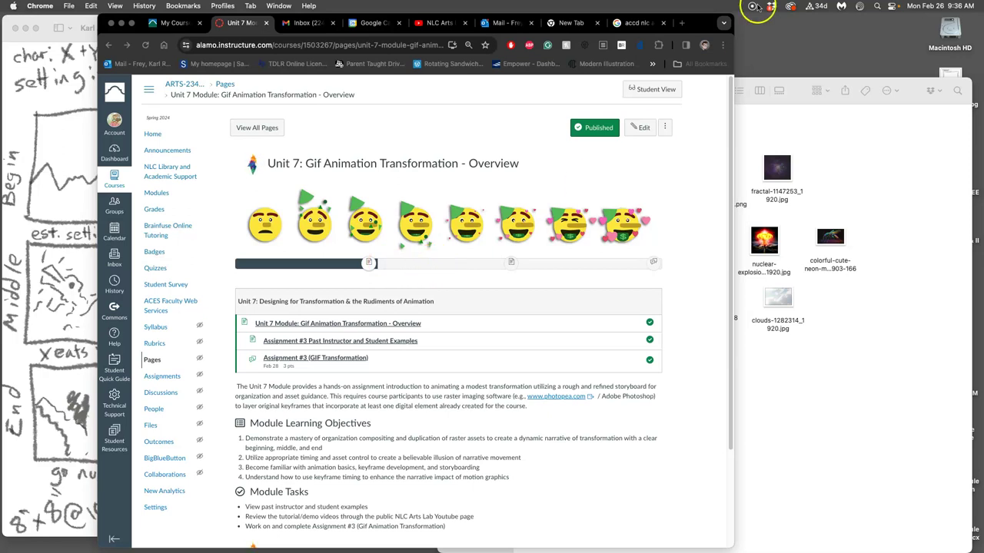
- Shorten the Chrome window showing the Unit 7 overview page by dragging its corner down slightly
{"action": "left_click_drag", "start_coordinate": [732, 18], "coordinate": [731, 47]}
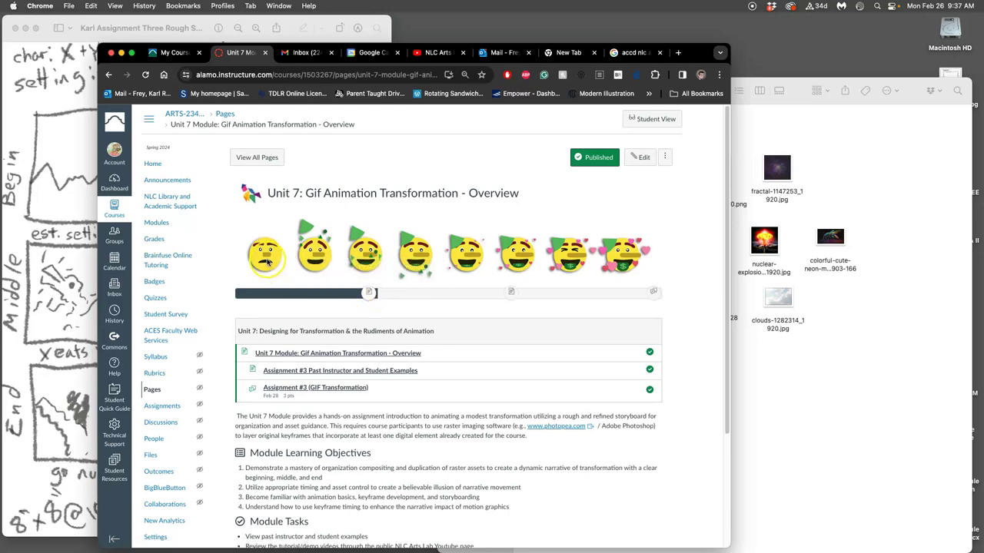
- Open the Assignment #3 Past Instructor and Student Examples page and scroll through it
{"action": "left_click", "coordinate": [511, 294]}
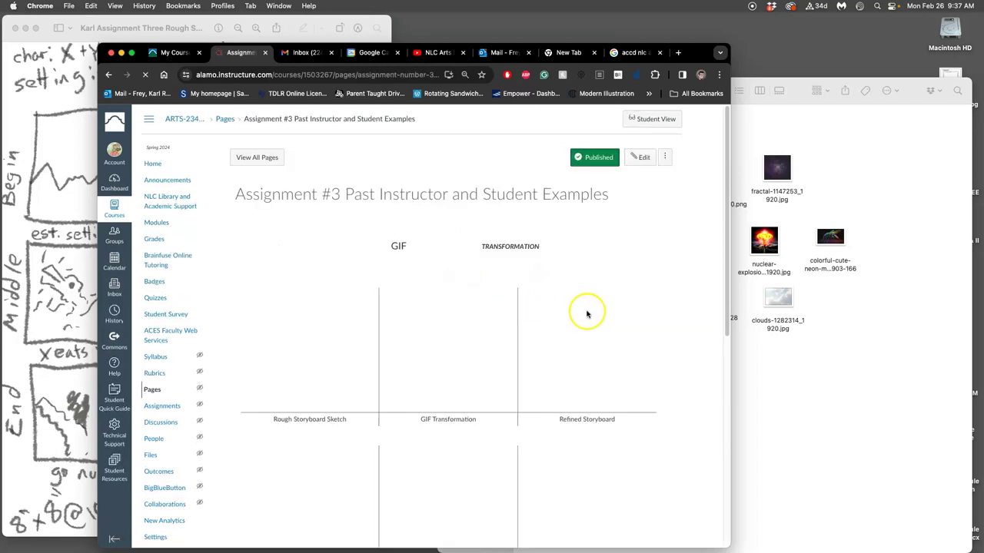
{"action": "scroll", "coordinate": [598, 314], "scroll_direction": "down", "scroll_amount": 1}
{"action": "scroll", "coordinate": [600, 313], "scroll_direction": "down", "scroll_amount": 1}
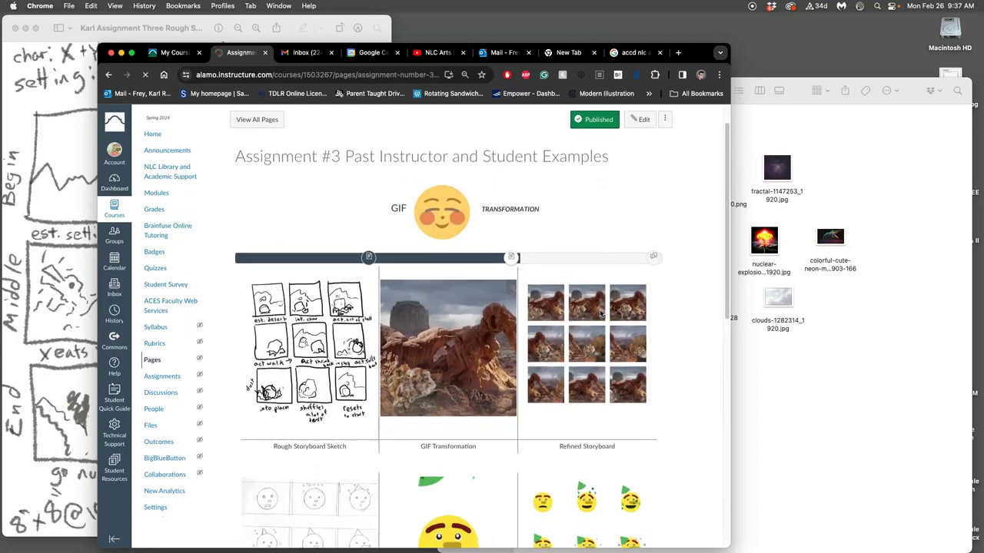
{"action": "scroll", "coordinate": [600, 314], "scroll_direction": "down", "scroll_amount": 1}
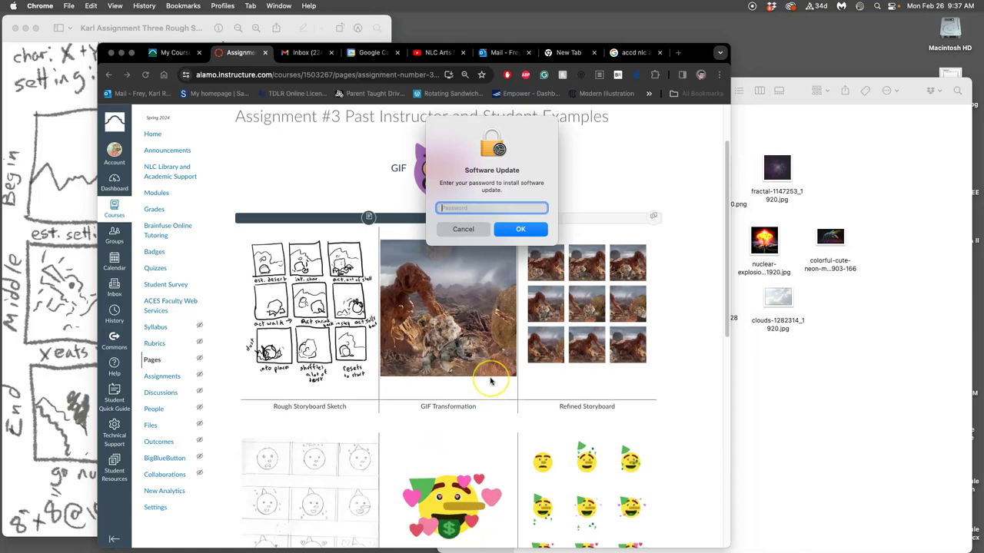
- Cancel the Software Update password prompt and scroll through the example rows
{"action": "left_click", "coordinate": [464, 229]}
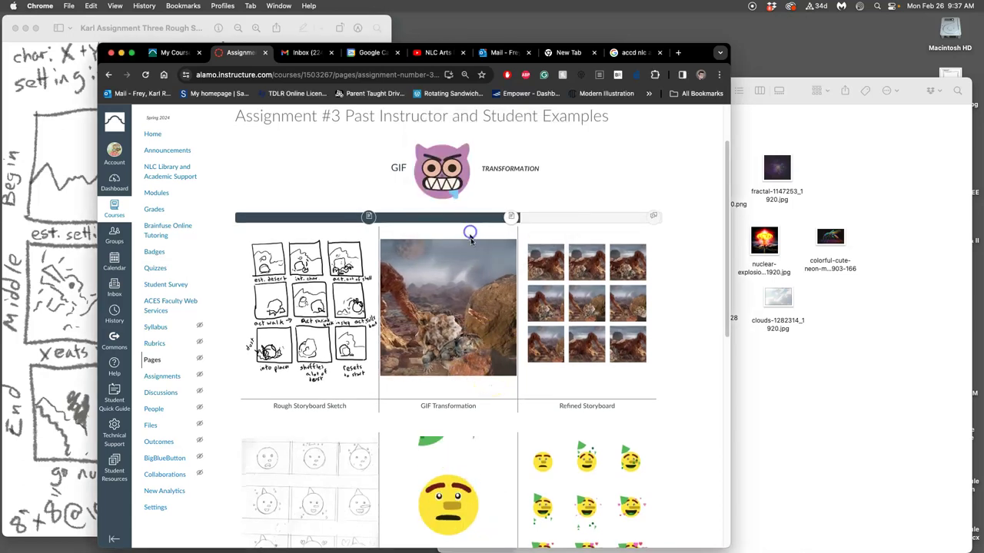
{"action": "scroll", "coordinate": [513, 422], "scroll_direction": "down", "scroll_amount": 5}
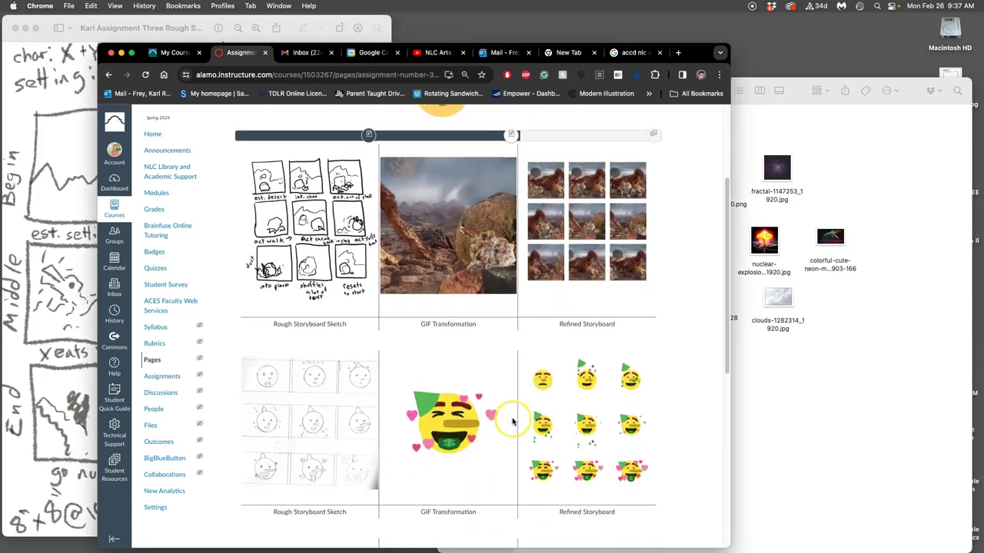
{"action": "scroll", "coordinate": [500, 411], "scroll_direction": "down", "scroll_amount": 3}
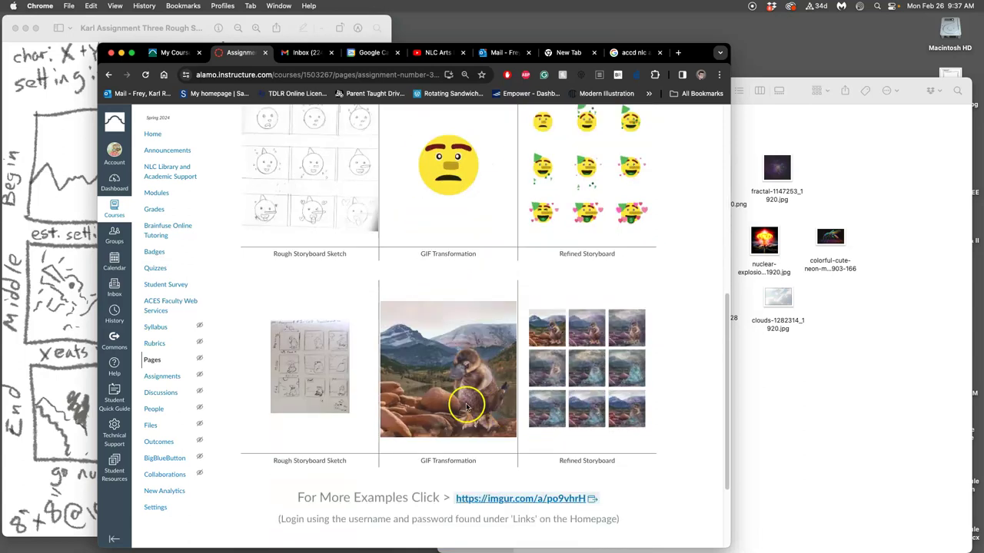
{"action": "scroll", "coordinate": [485, 409], "scroll_direction": "up", "scroll_amount": 5}
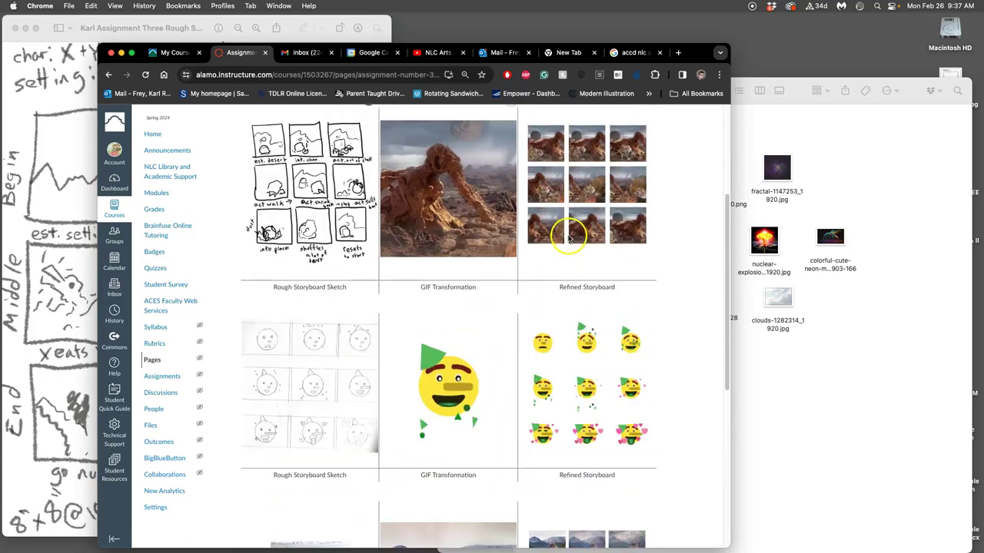
{"action": "scroll", "coordinate": [569, 221], "scroll_direction": "up", "scroll_amount": 1}
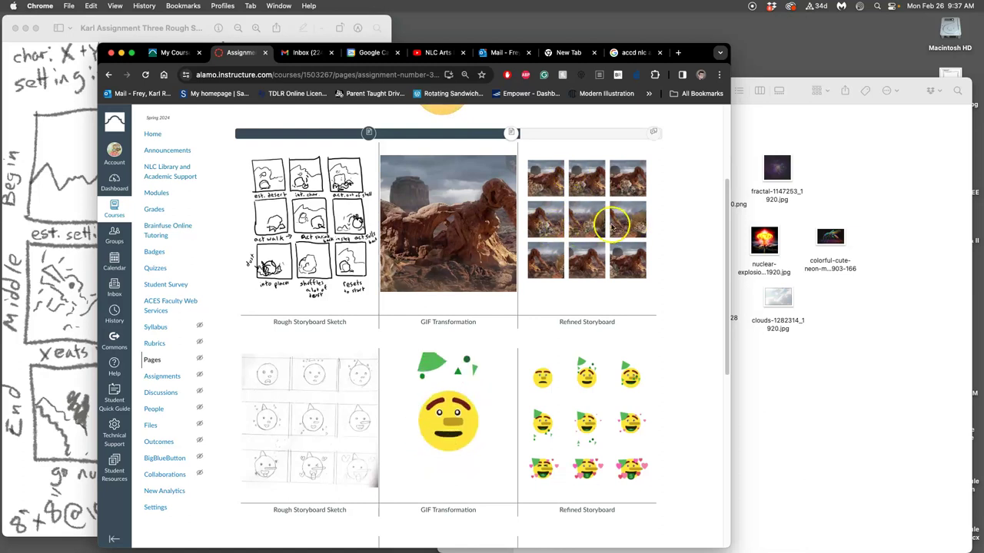
{"action": "scroll", "coordinate": [487, 224], "scroll_direction": "up", "scroll_amount": 2}
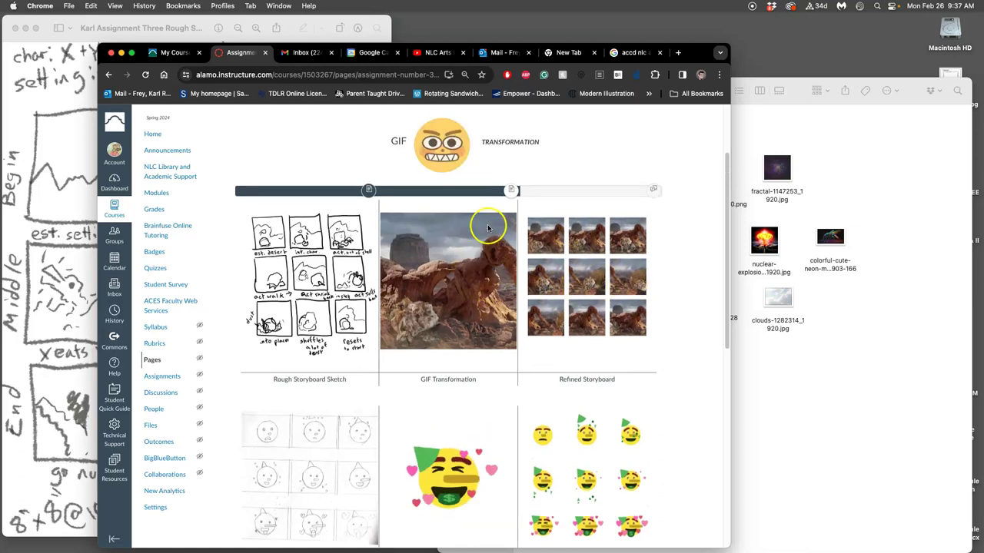
- Find the instructor's example reply in the GIF Transformation discussion, then bring forward the Preview storyboard sketch
{"action": "left_click", "coordinate": [653, 189]}
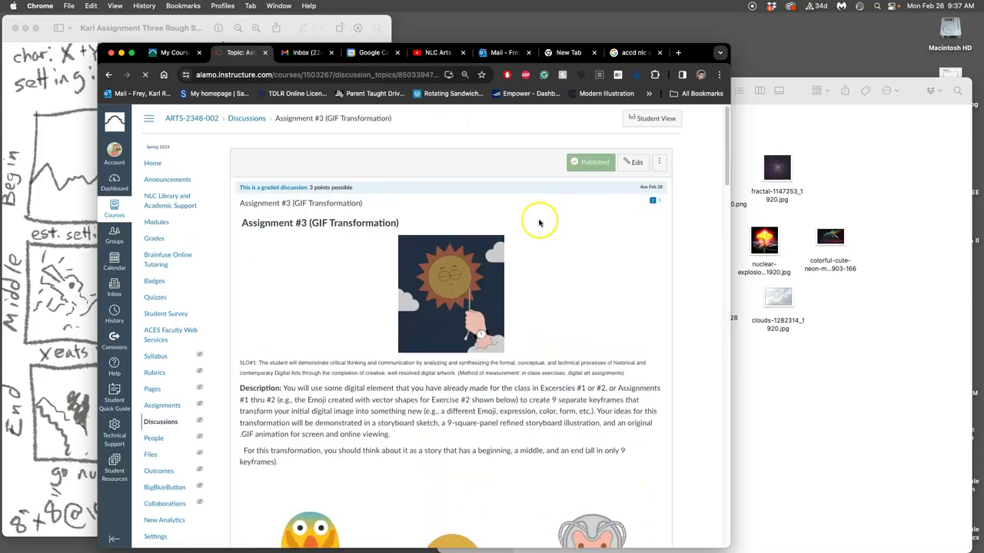
{"action": "scroll", "coordinate": [538, 221], "scroll_direction": "down", "scroll_amount": 5}
{"action": "scroll", "coordinate": [538, 223], "scroll_direction": "down", "scroll_amount": 15}
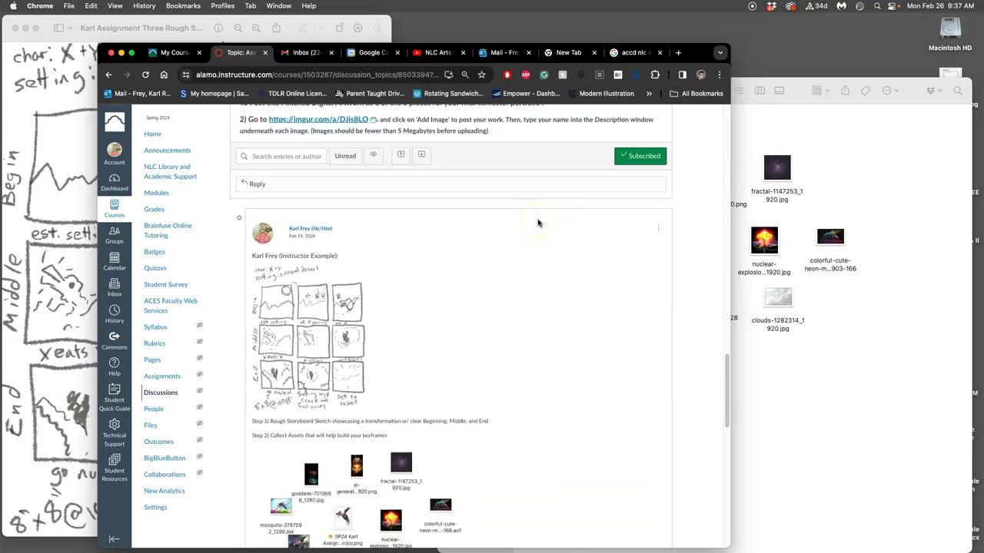
{"action": "scroll", "coordinate": [538, 223], "scroll_direction": "down", "scroll_amount": 1}
{"action": "left_click", "coordinate": [344, 221]}
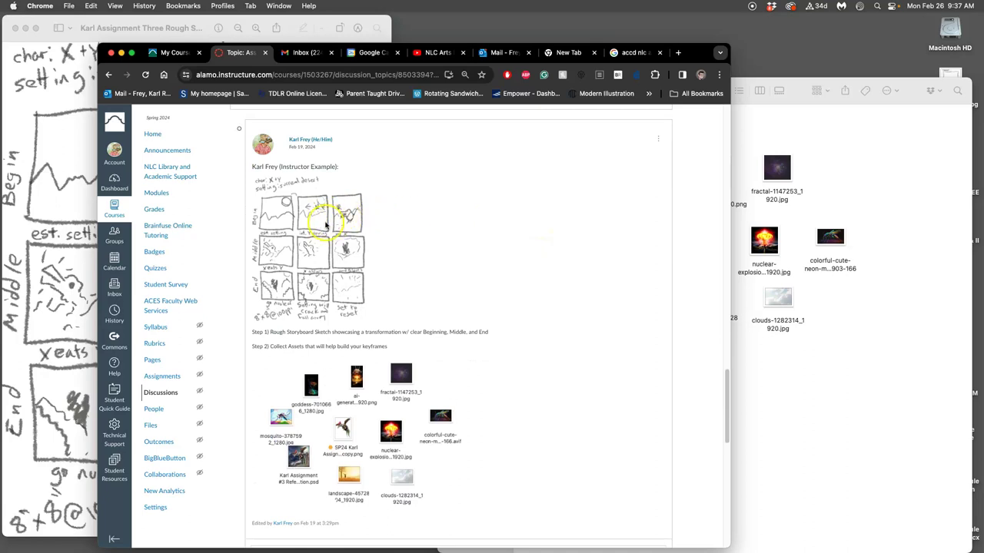
{"action": "left_click", "coordinate": [40, 189]}
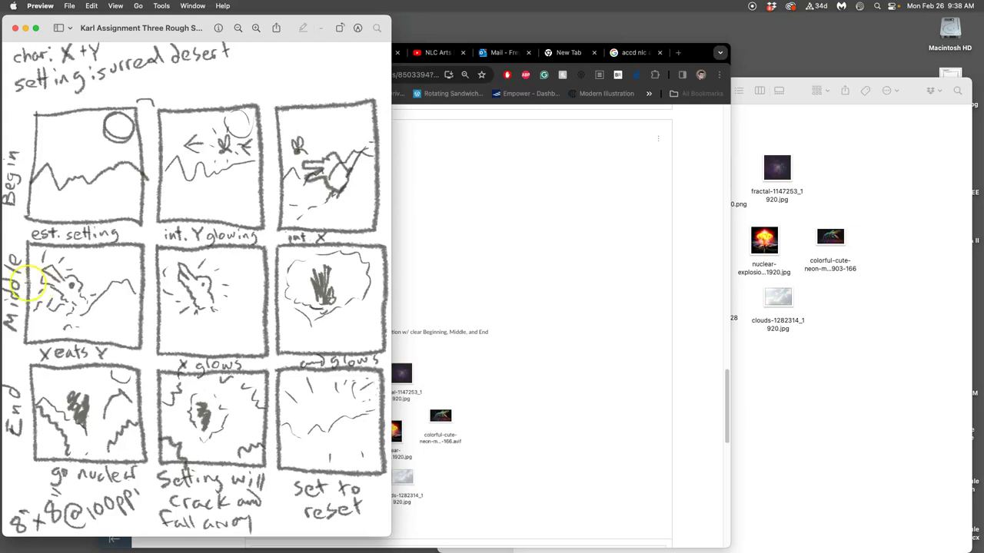
- Open Assignment #3 Assets File.psd from the Finder assignment folder in Photoshop
{"action": "left_click", "coordinate": [846, 141]}
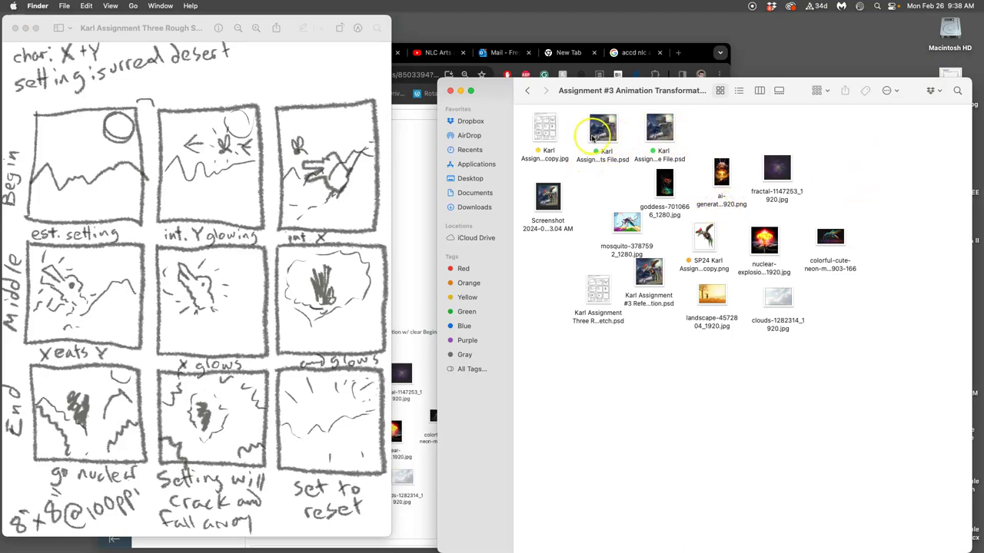
{"action": "left_click", "coordinate": [607, 135]}
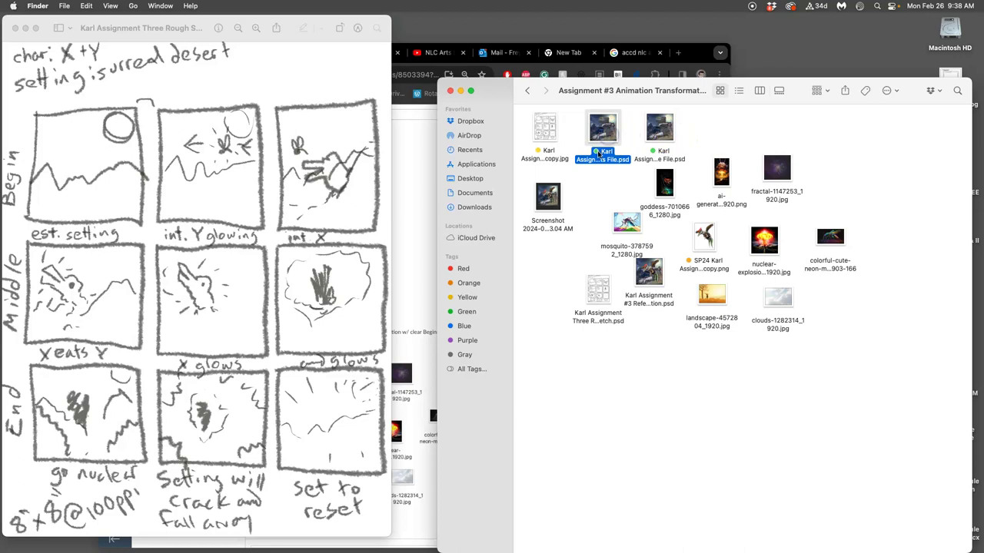
{"action": "double_click", "coordinate": [598, 153]}
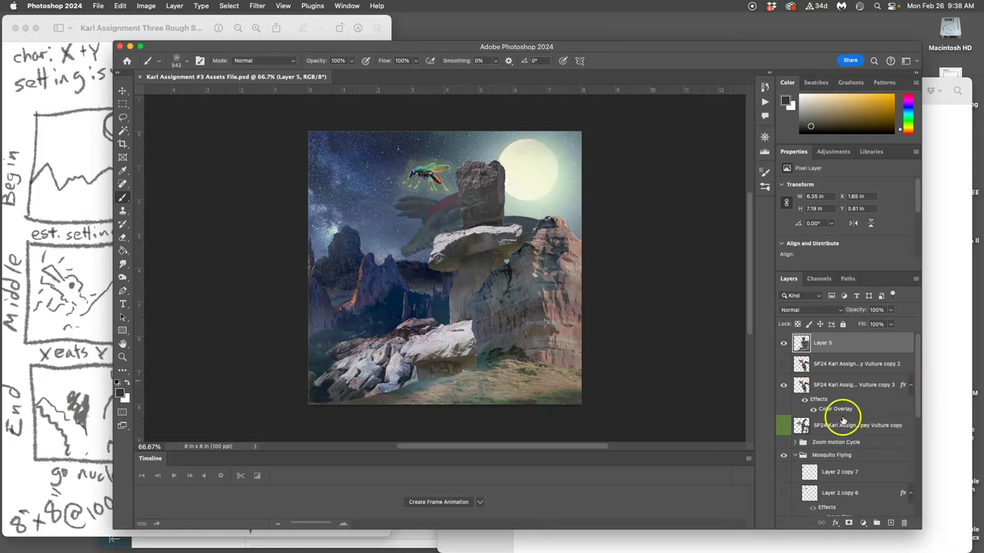
{"action": "scroll", "coordinate": [843, 419], "scroll_direction": "down", "scroll_amount": 5}
{"action": "scroll", "coordinate": [843, 422], "scroll_direction": "up", "scroll_amount": 8}
{"action": "left_click", "coordinate": [783, 444]}
{"action": "left_click", "coordinate": [796, 442]}
{"action": "left_click", "coordinate": [823, 441]}
{"action": "scroll", "coordinate": [823, 442], "scroll_direction": "down", "scroll_amount": 1}
{"action": "left_click", "coordinate": [784, 425]}
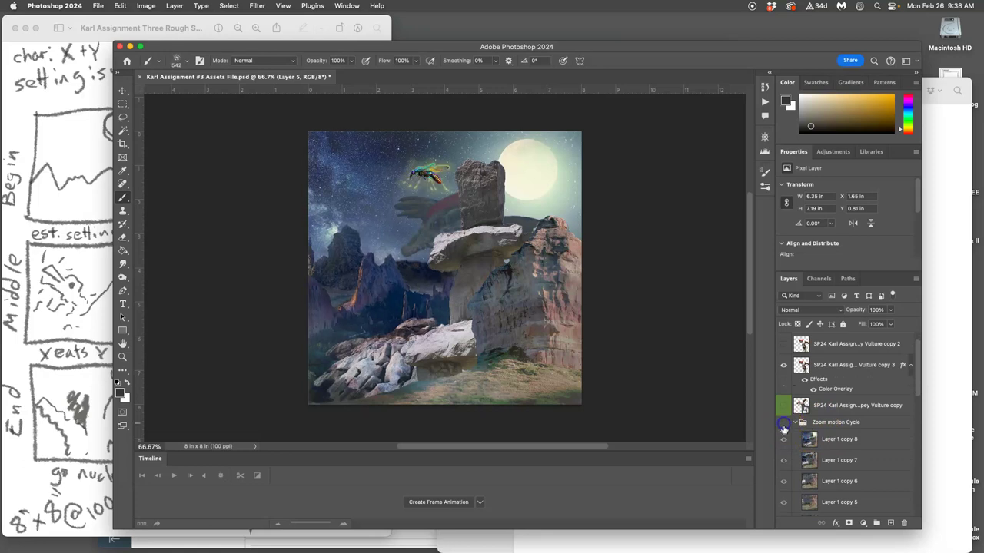
{"action": "left_click", "coordinate": [784, 425]}
{"action": "left_click", "coordinate": [795, 422]}
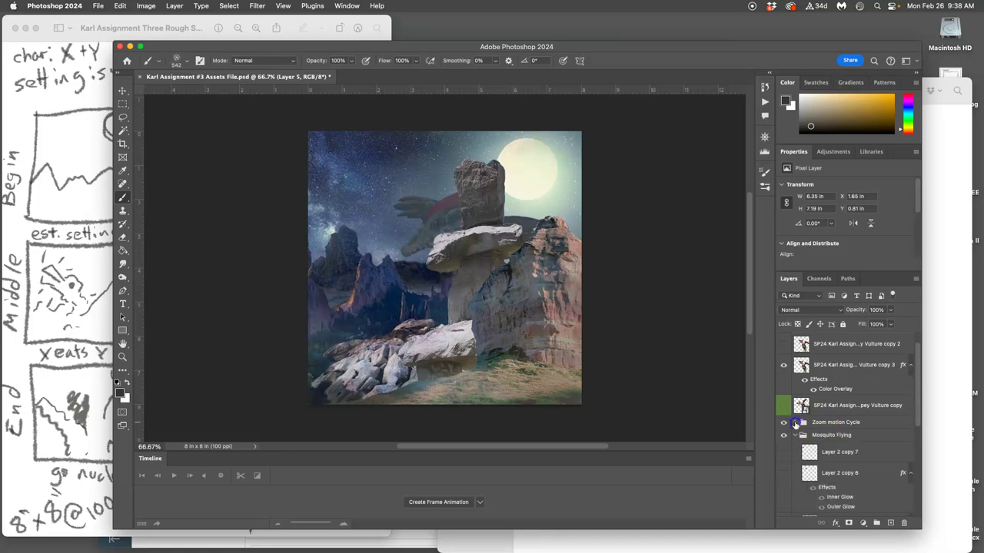
{"action": "left_click", "coordinate": [784, 425]}
{"action": "left_click", "coordinate": [784, 425]}
{"action": "left_click", "coordinate": [795, 423]}
{"action": "scroll", "coordinate": [796, 435], "scroll_direction": "up", "scroll_amount": 1}
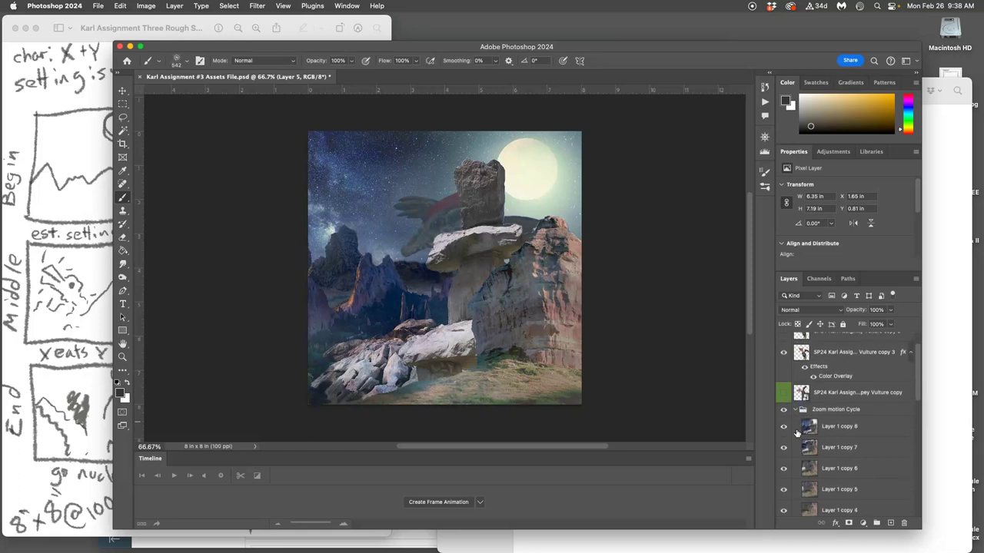
{"action": "left_click", "coordinate": [797, 422]}
{"action": "left_click", "coordinate": [784, 460]}
{"action": "left_click", "coordinate": [784, 481]}
{"action": "left_click", "coordinate": [782, 500]}
{"action": "left_click", "coordinate": [780, 500]}
{"action": "left_click", "coordinate": [784, 481]}
{"action": "left_click", "coordinate": [784, 459]}
{"action": "left_click", "coordinate": [794, 443]}
{"action": "left_click", "coordinate": [784, 442]}
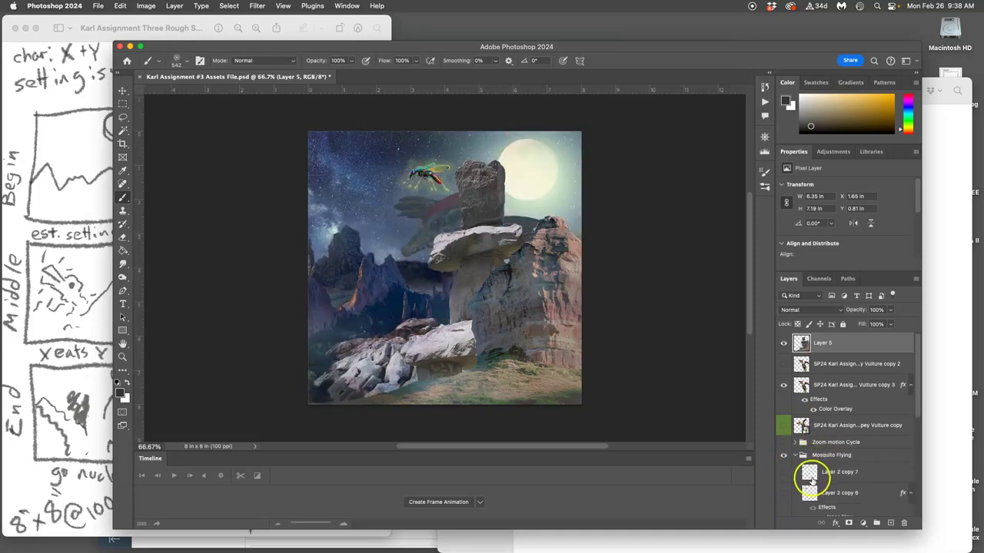
{"action": "scroll", "coordinate": [807, 458], "scroll_direction": "down", "scroll_amount": 5}
{"action": "scroll", "coordinate": [811, 444], "scroll_direction": "up", "scroll_amount": 5}
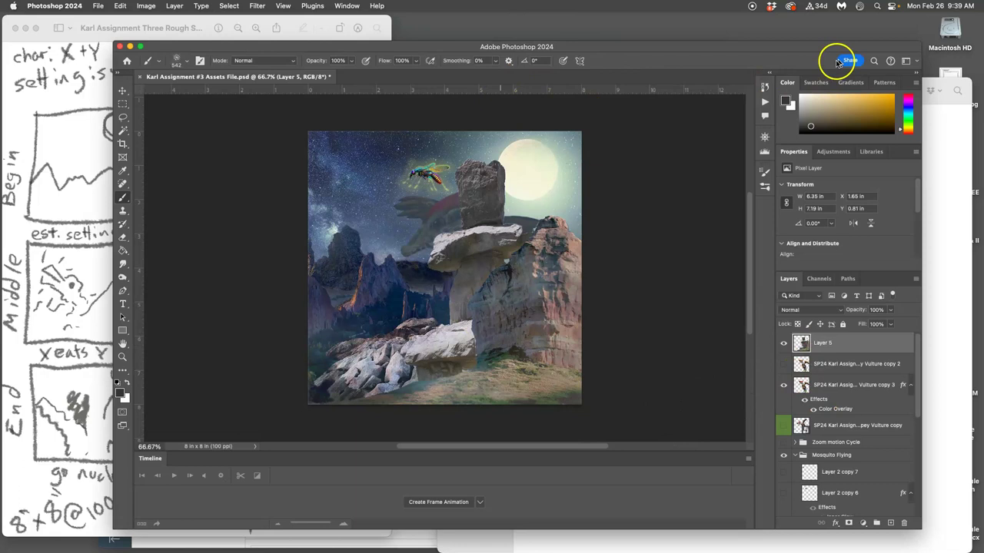
- Open the Stage File PSD from the assignment folder and compare it with the Assets File
{"action": "left_click", "coordinate": [939, 129]}
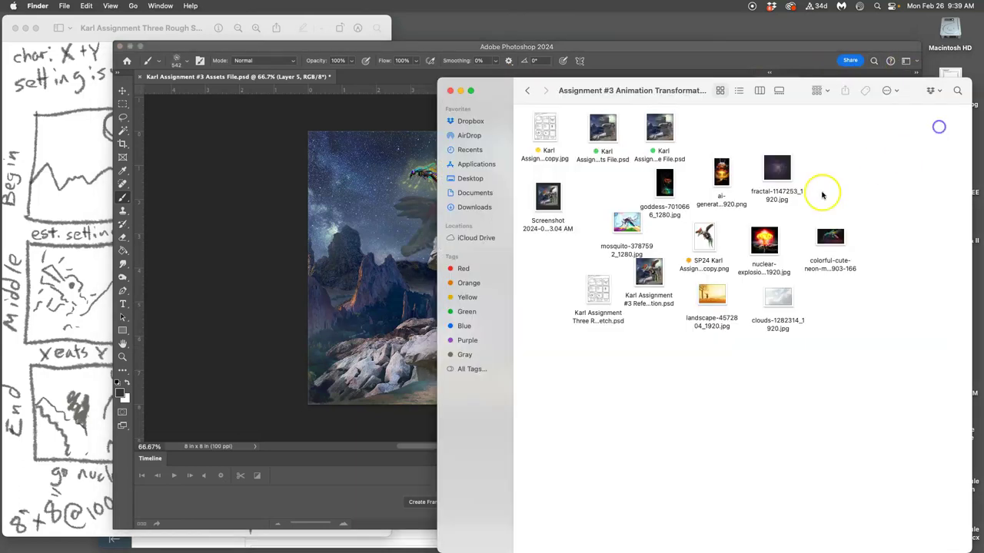
{"action": "double_click", "coordinate": [667, 134]}
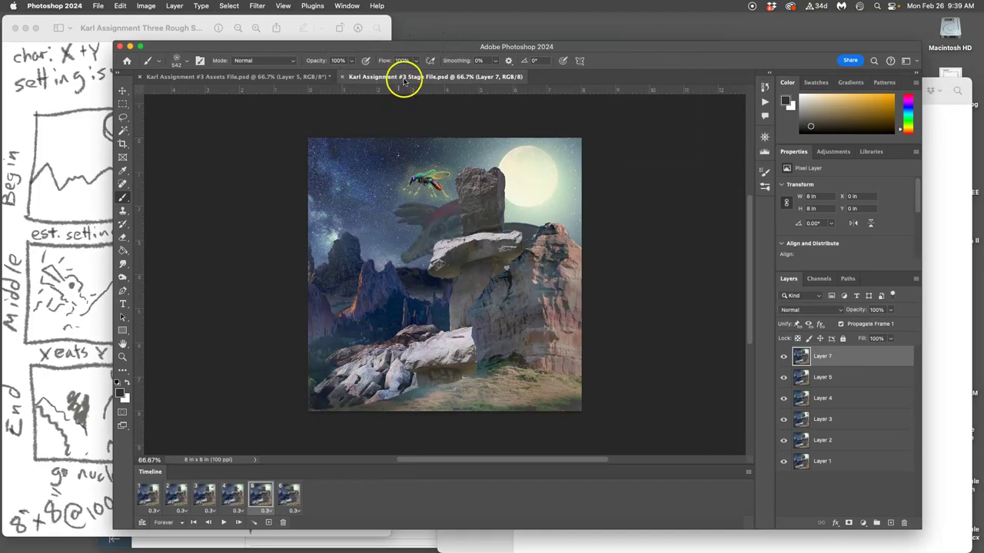
{"action": "left_click", "coordinate": [257, 76]}
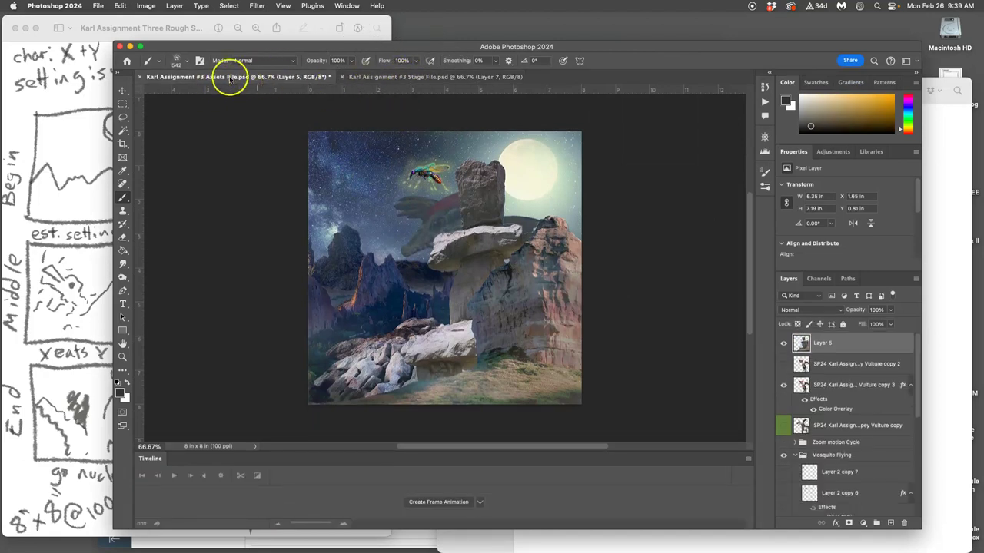
{"action": "left_click", "coordinate": [397, 77]}
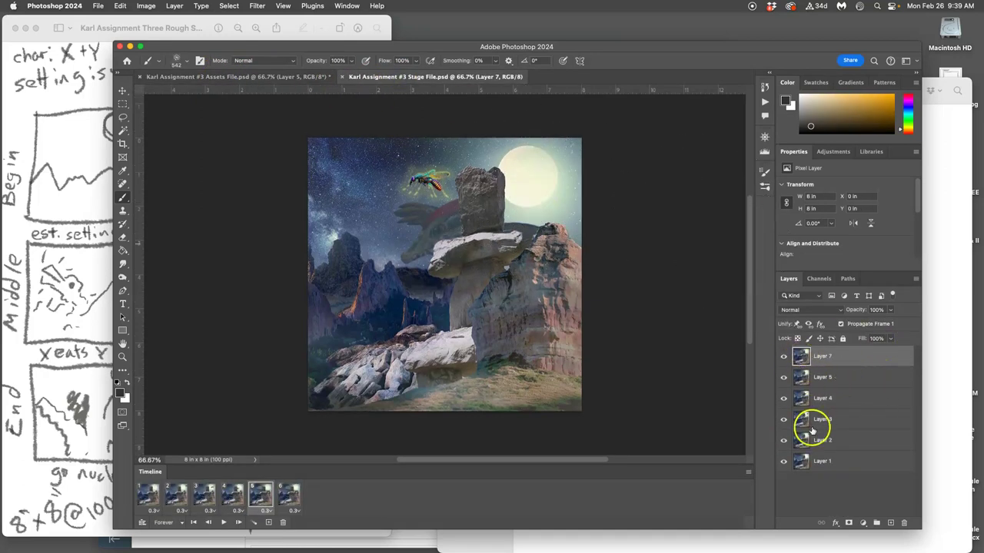
- Hide Layers 7, 5 and 4, then re-show Layers 1–7 to check each wasp position
{"action": "left_click_drag", "start_coordinate": [784, 359], "coordinate": [784, 461]}
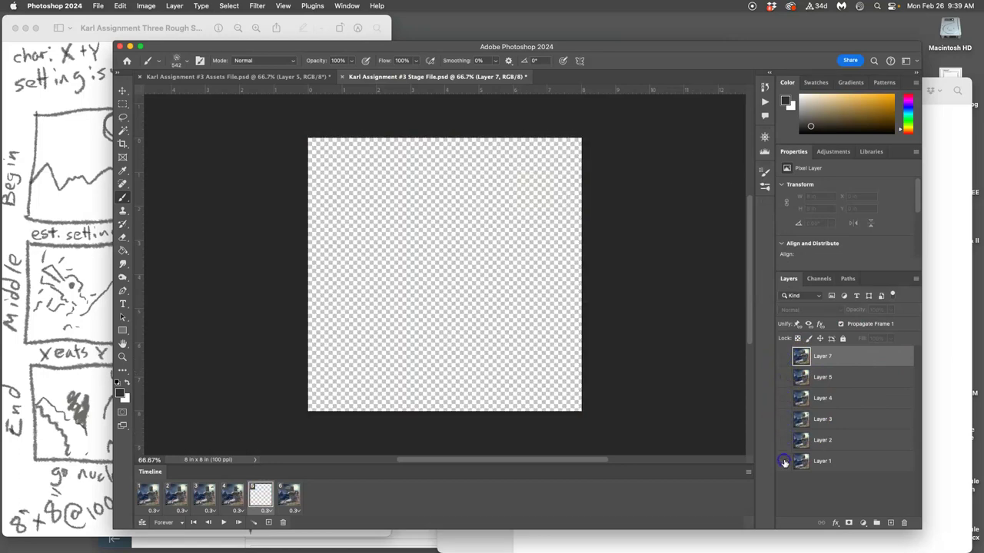
{"action": "left_click", "coordinate": [783, 464]}
{"action": "left_click", "coordinate": [784, 442]}
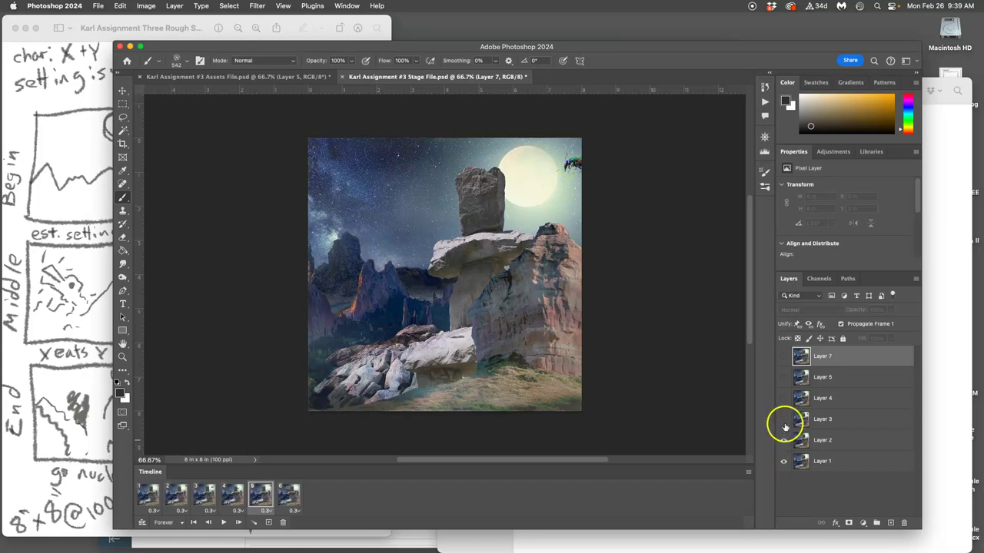
{"action": "left_click", "coordinate": [784, 420]}
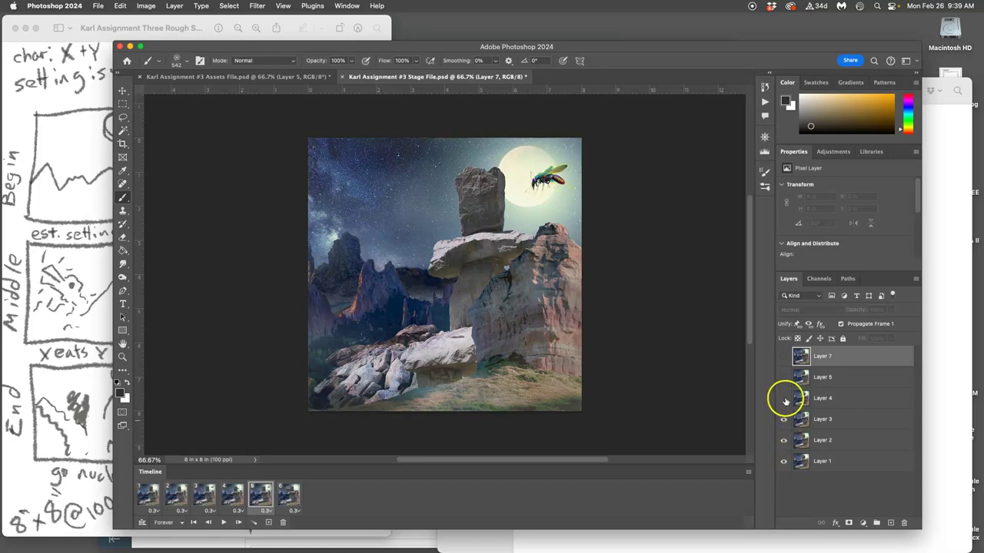
{"action": "left_click", "coordinate": [784, 399]}
{"action": "left_click", "coordinate": [784, 378]}
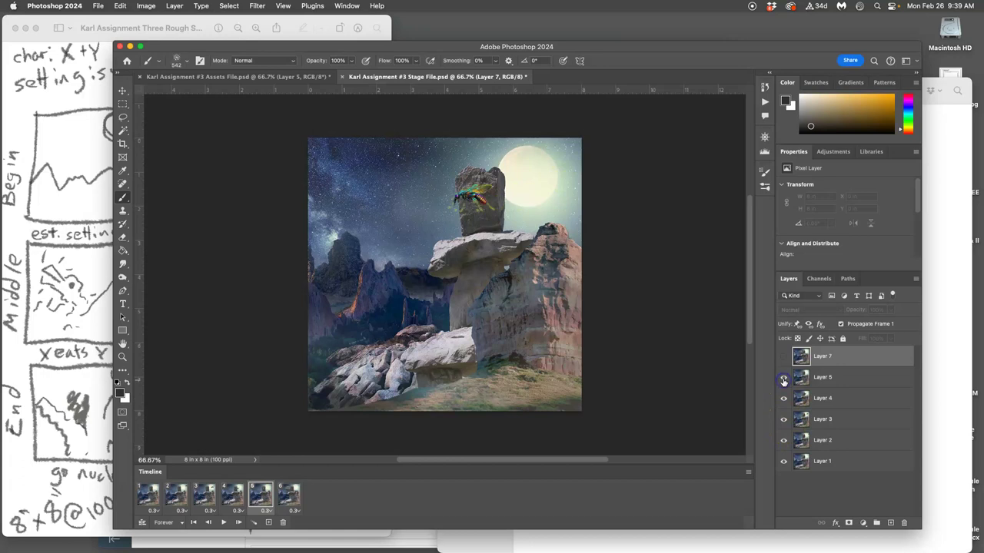
{"action": "left_click", "coordinate": [783, 358]}
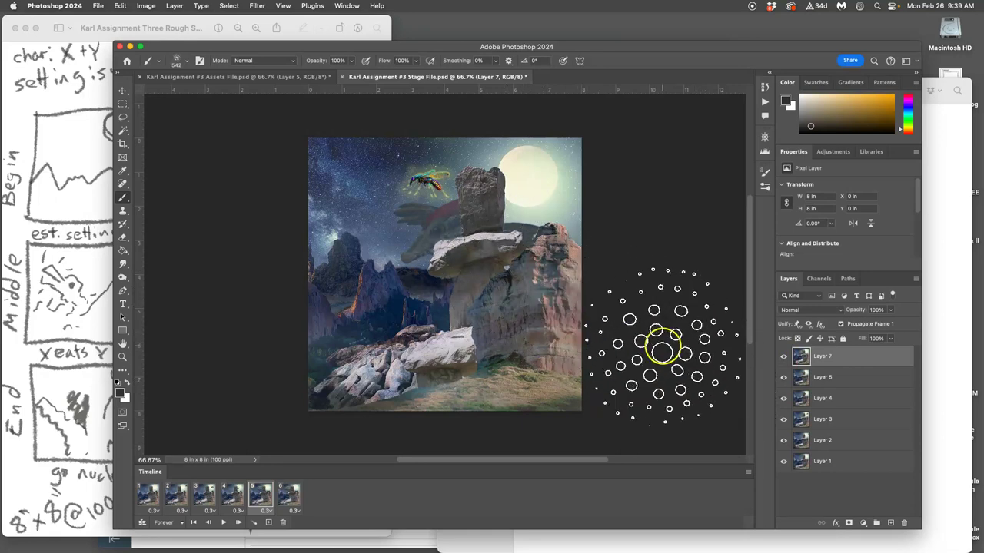
{"action": "left_click", "coordinate": [784, 358]}
{"action": "left_click", "coordinate": [784, 358]}
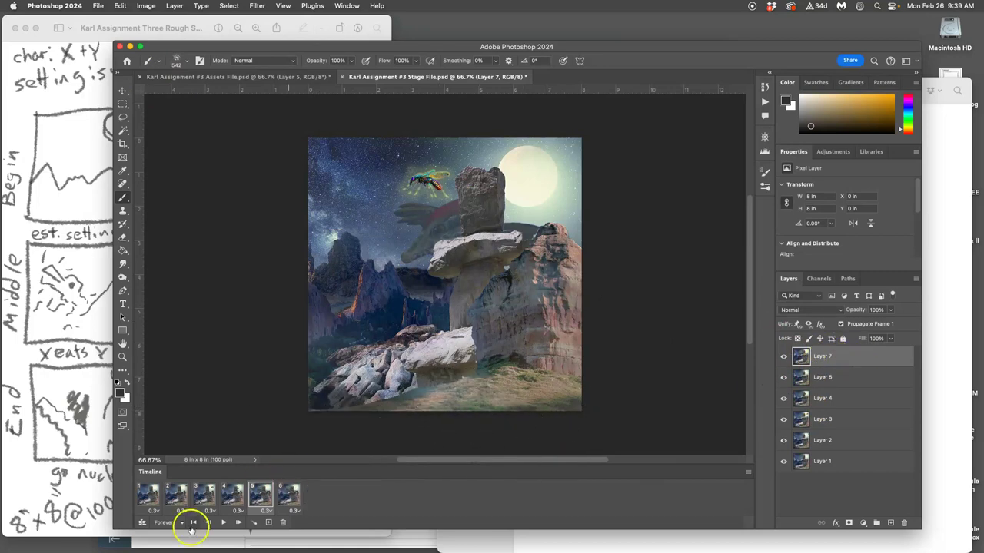
- Play and stop the frame animation, then select frames 1 through 6 in the Timeline
{"action": "left_click", "coordinate": [223, 524]}
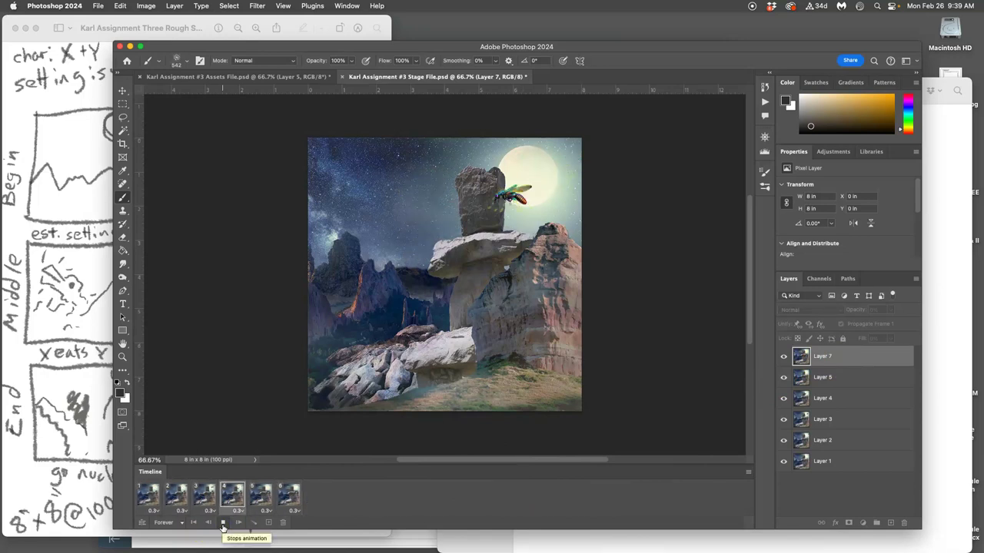
{"action": "left_click", "coordinate": [222, 523]}
{"action": "left_click", "coordinate": [146, 494]}
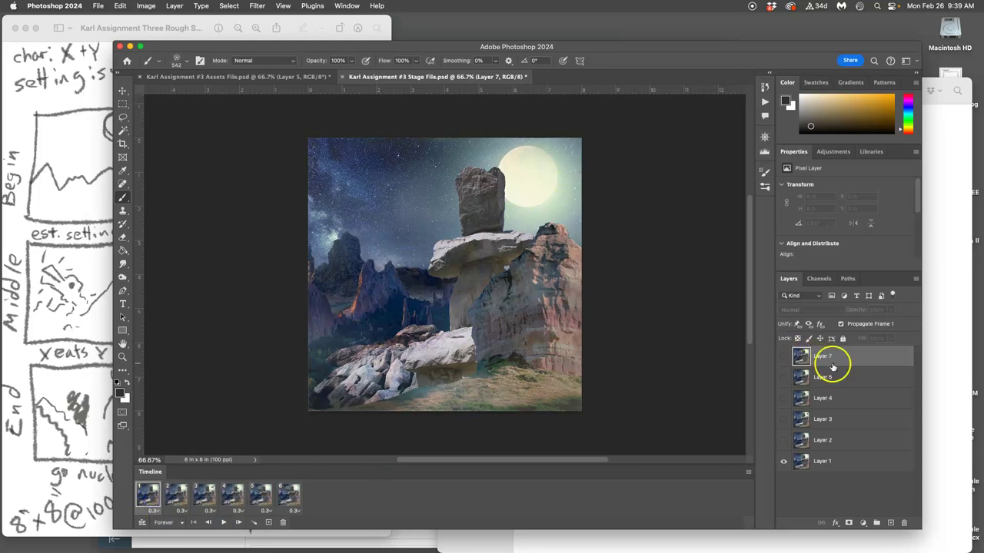
{"action": "left_click", "coordinate": [291, 501], "text": "shift"}
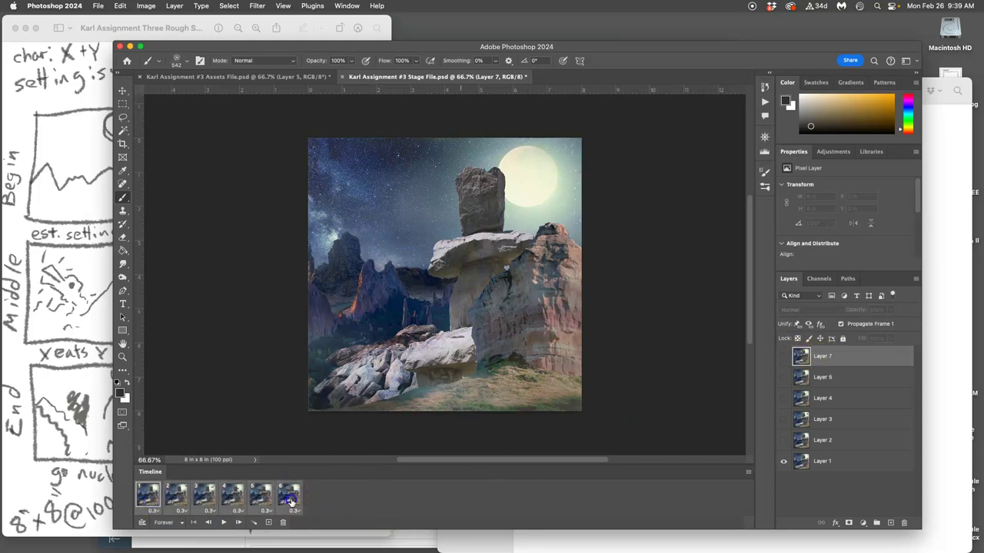
- Delete timeline frames 2–6 and turn Layers 2, 3, 4, 5 and 7 back on
{"action": "left_click", "coordinate": [283, 525]}
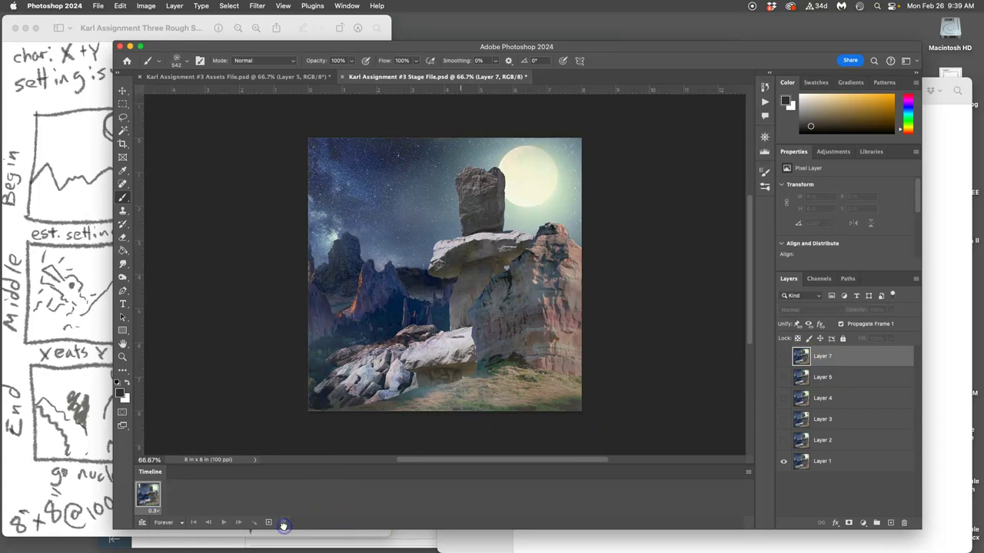
{"action": "left_click", "coordinate": [783, 440]}
{"action": "left_click", "coordinate": [783, 419]}
{"action": "left_click", "coordinate": [783, 398]}
{"action": "left_click", "coordinate": [783, 376]}
{"action": "left_click", "coordinate": [783, 356]}
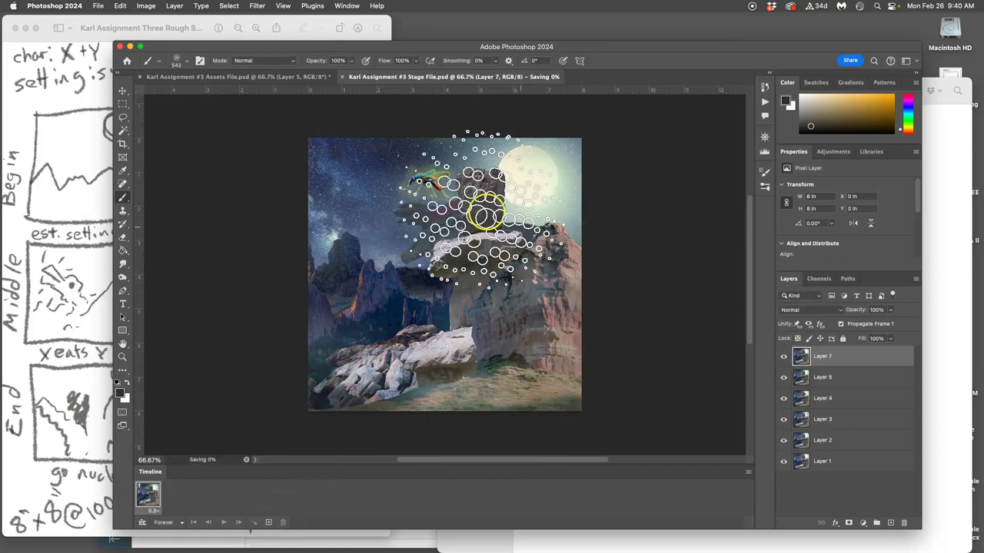
- Save the Assets File document with Cmd+S, then open and dismiss the Window menu
{"action": "left_click", "coordinate": [260, 80]}
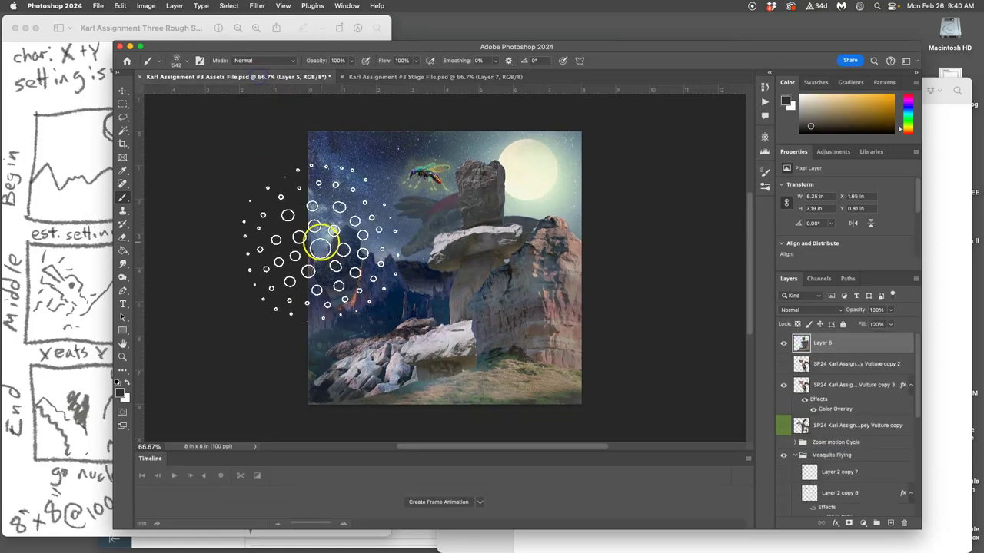
{"action": "key", "text": "super+s"}
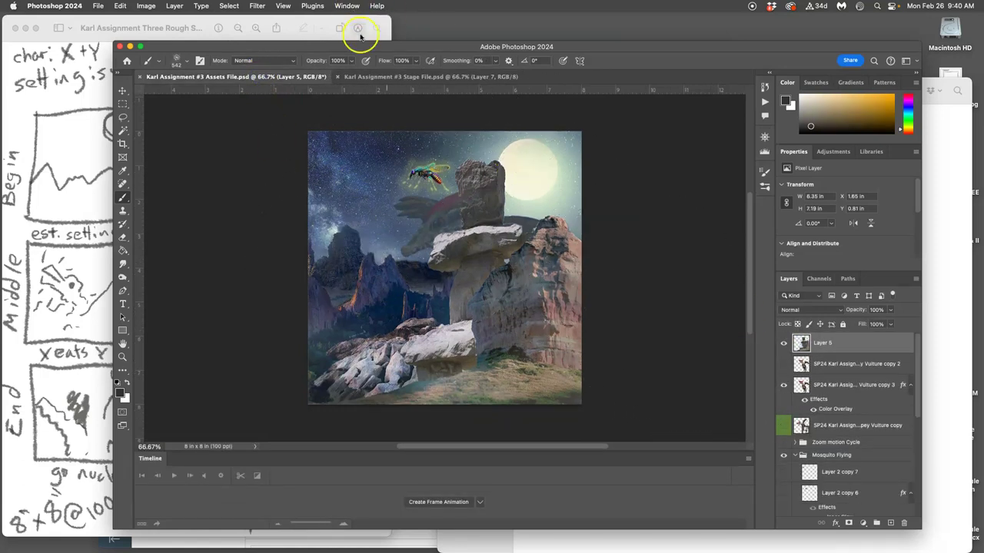
{"action": "left_click", "coordinate": [347, 5]}
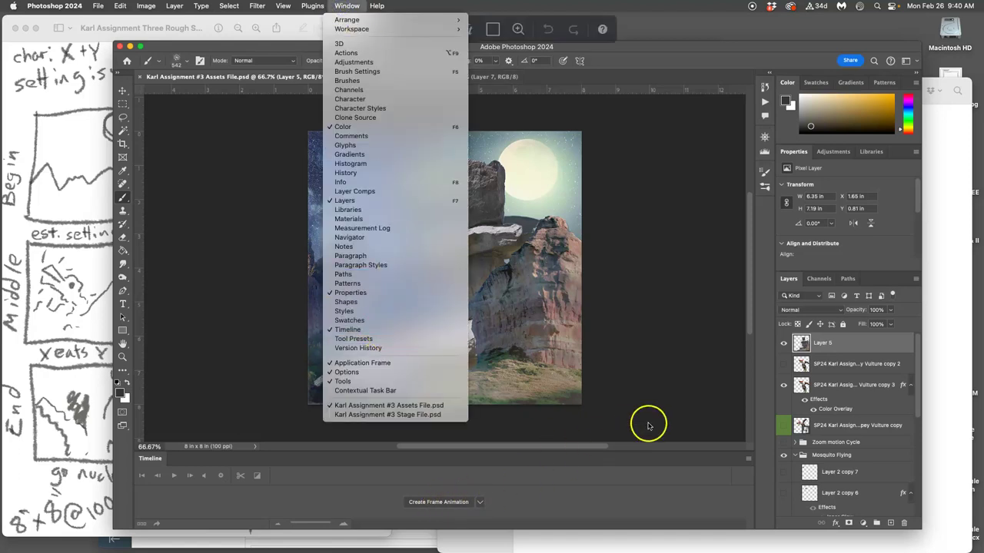
{"action": "left_click", "coordinate": [621, 319]}
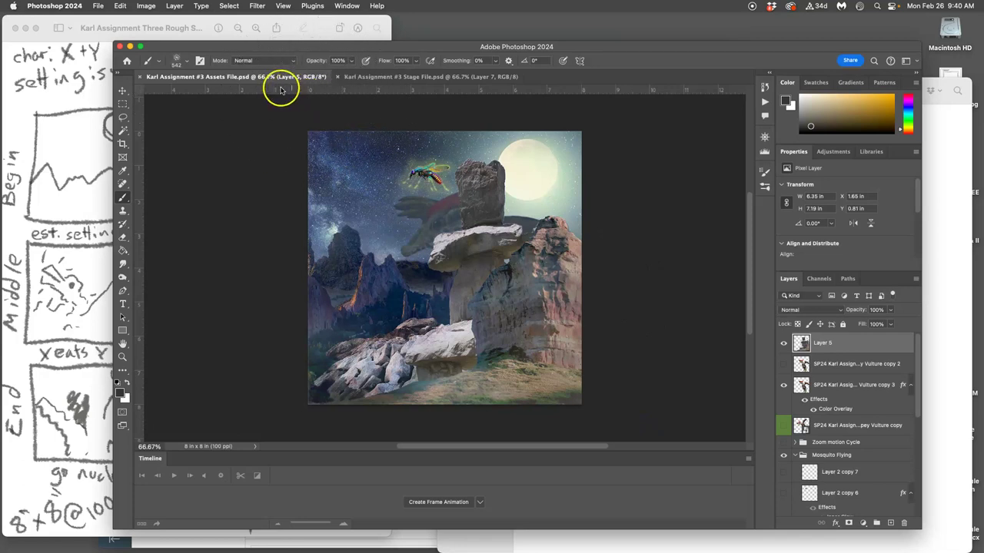
- Toggle Layer 5, the shadowy vulture layer and the Mosquito Flying group off and on
{"action": "left_click", "coordinate": [782, 344]}
{"action": "left_click", "coordinate": [783, 343]}
{"action": "left_click", "coordinate": [783, 385]}
{"action": "left_click", "coordinate": [784, 385]}
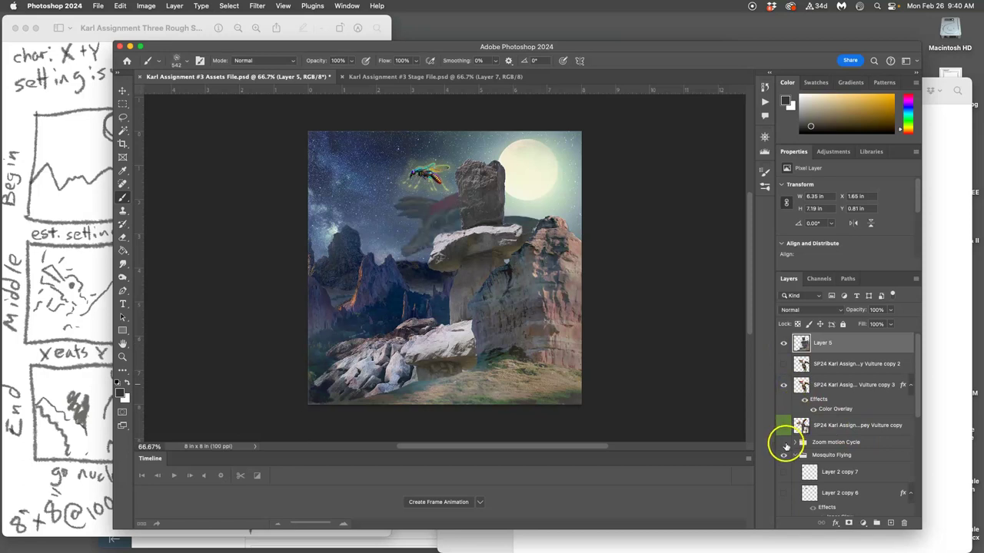
{"action": "left_click", "coordinate": [783, 456]}
{"action": "left_click", "coordinate": [783, 457]}
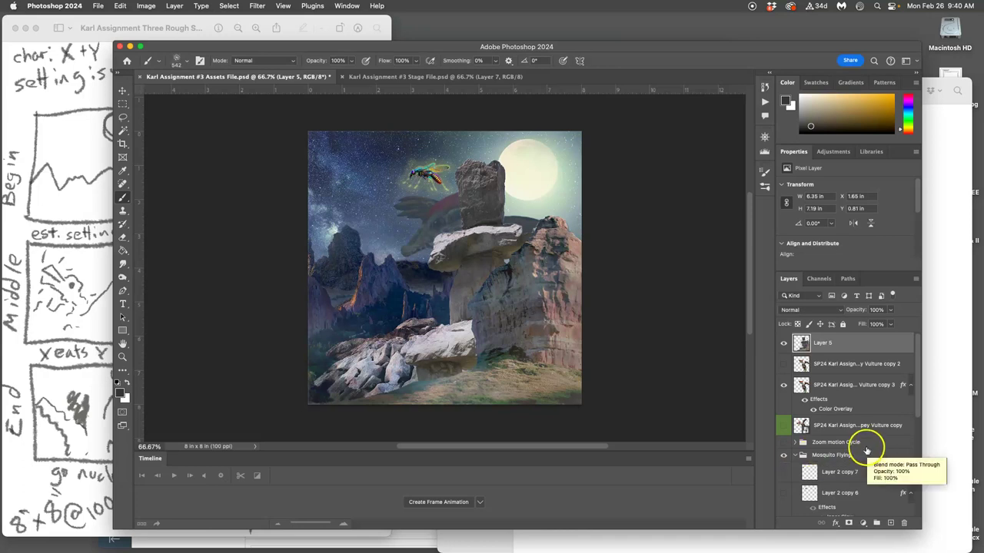
- Show the Layer 2 copy 6 mosquito pose and hide the Layer 2 copy 5 mosquito
{"action": "scroll", "coordinate": [867, 442], "scroll_direction": "down", "scroll_amount": 3}
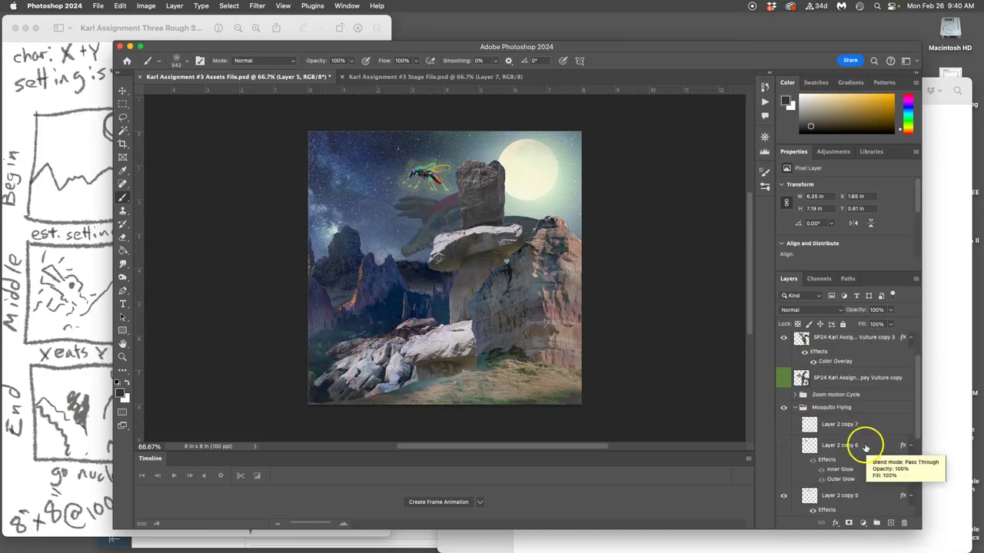
{"action": "left_click", "coordinate": [784, 432]}
{"action": "left_click", "coordinate": [785, 491]}
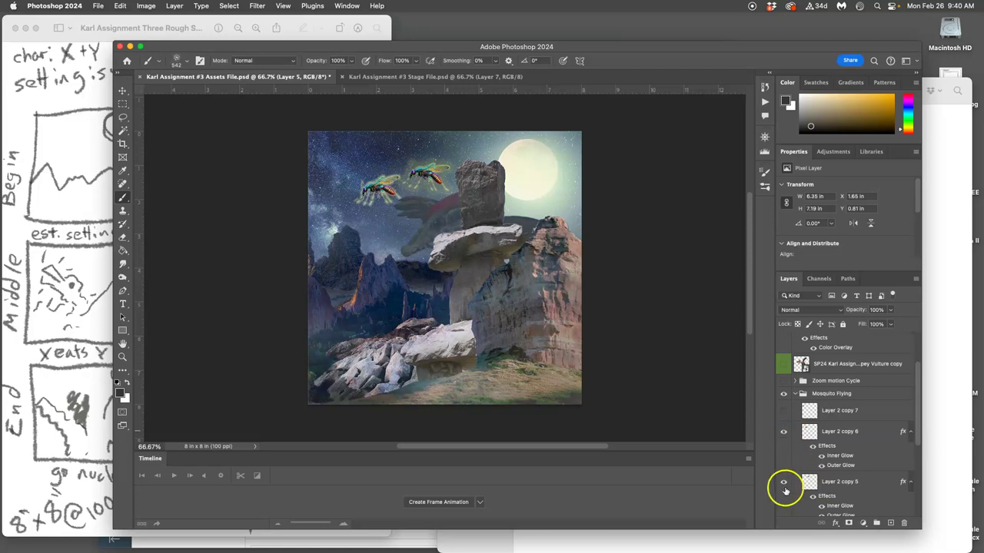
{"action": "left_click", "coordinate": [784, 485]}
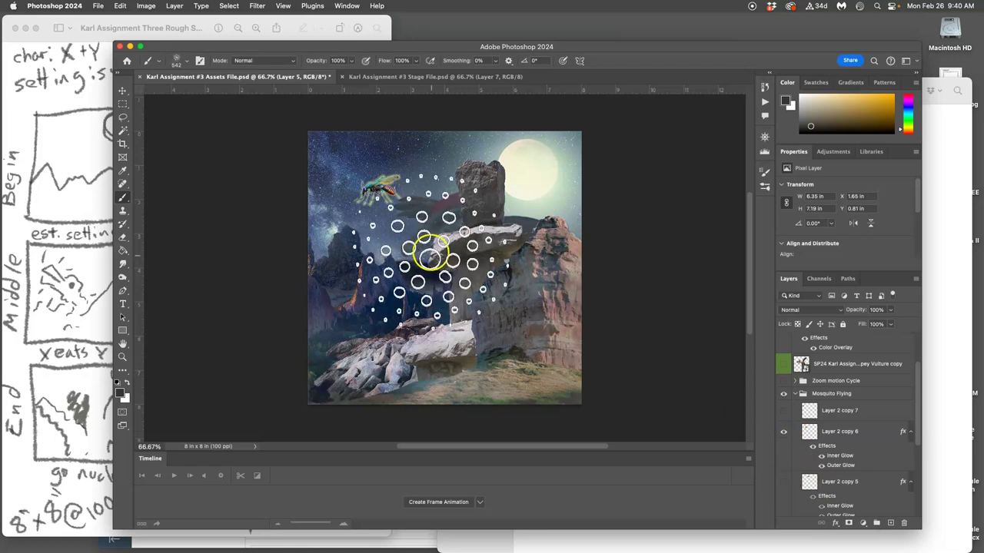
{"action": "scroll", "coordinate": [824, 415], "scroll_direction": "up", "scroll_amount": 3}
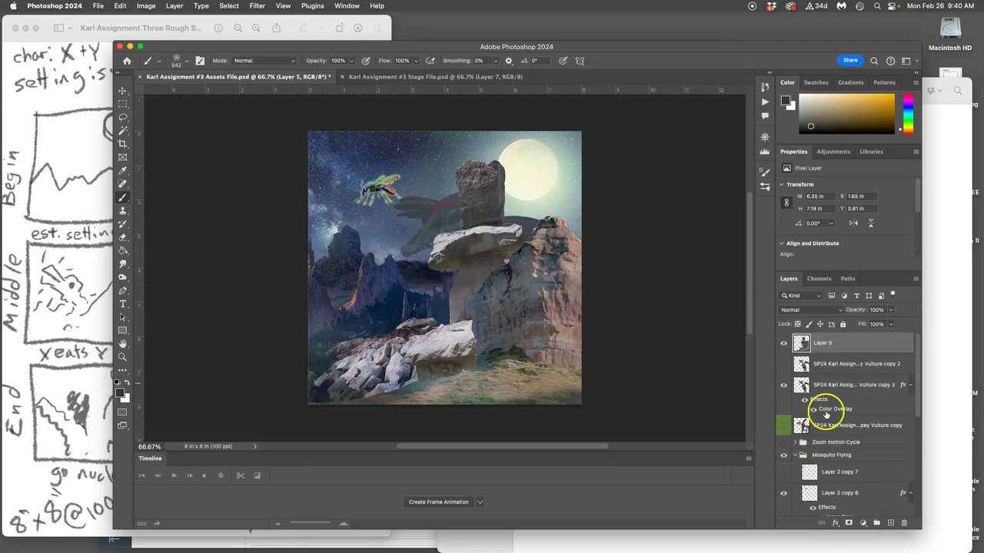
- Show the red-headed vulture layer and select it together with the colour-overlaid vulture layer
{"action": "left_click", "coordinate": [784, 365]}
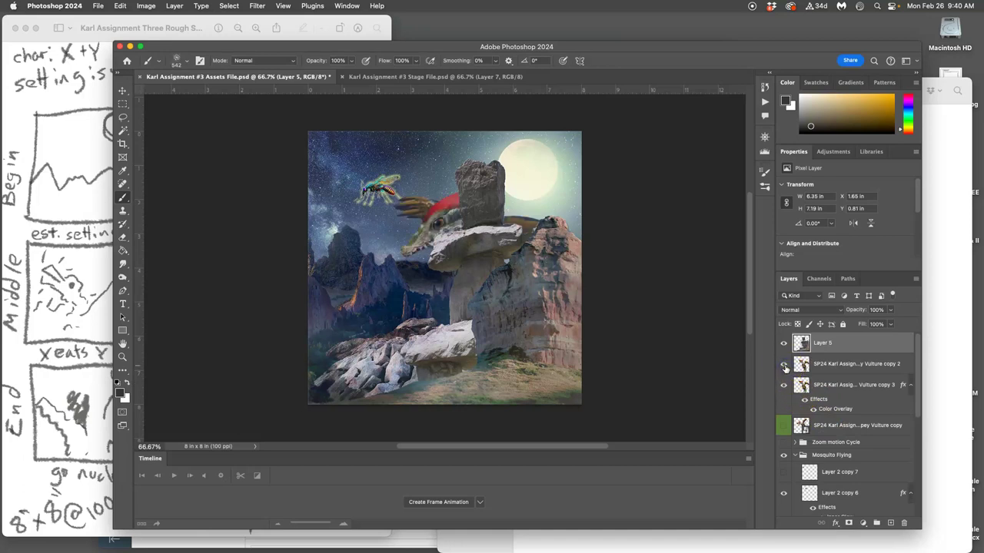
{"action": "left_click", "coordinate": [832, 366]}
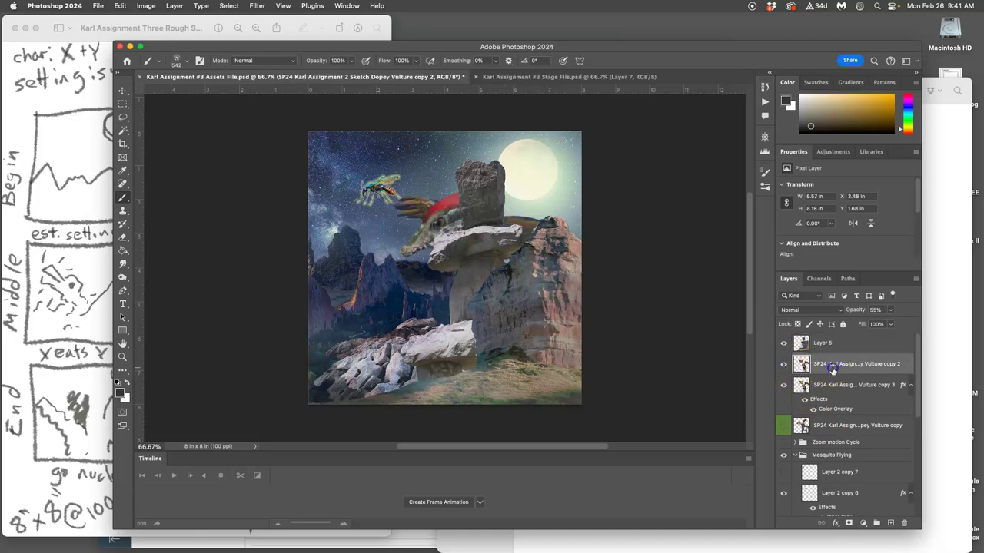
{"action": "left_click", "coordinate": [784, 385]}
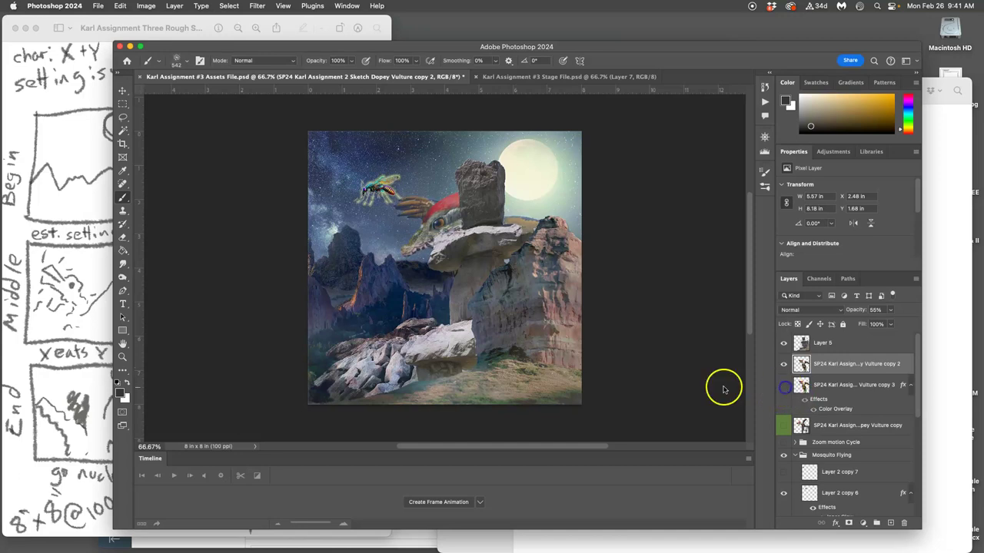
{"action": "left_click", "coordinate": [784, 385]}
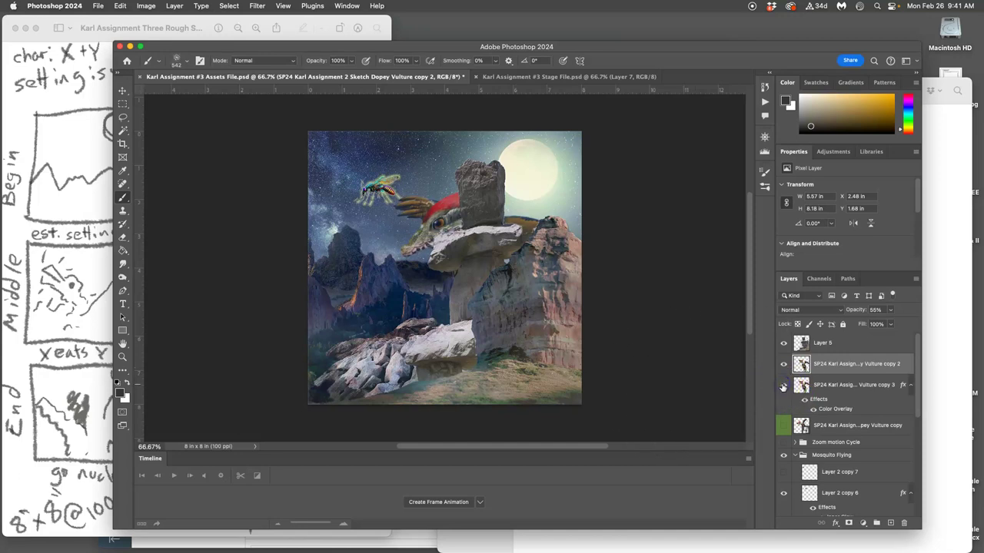
{"action": "left_click", "coordinate": [824, 384], "text": "shift"}
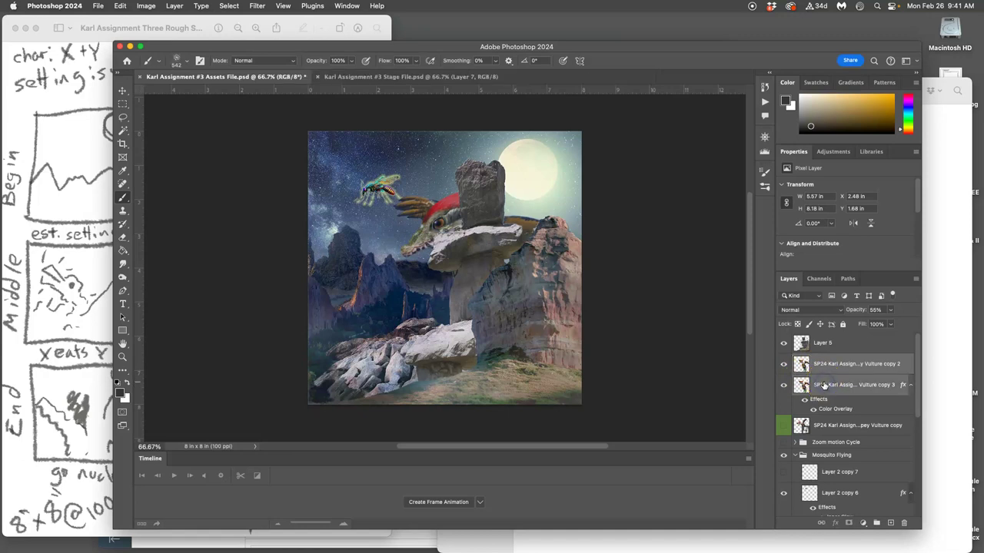
- Duplicate the two vulture layers with Cmd+J and group the copies as Group 1
{"action": "key", "text": "super+j"}
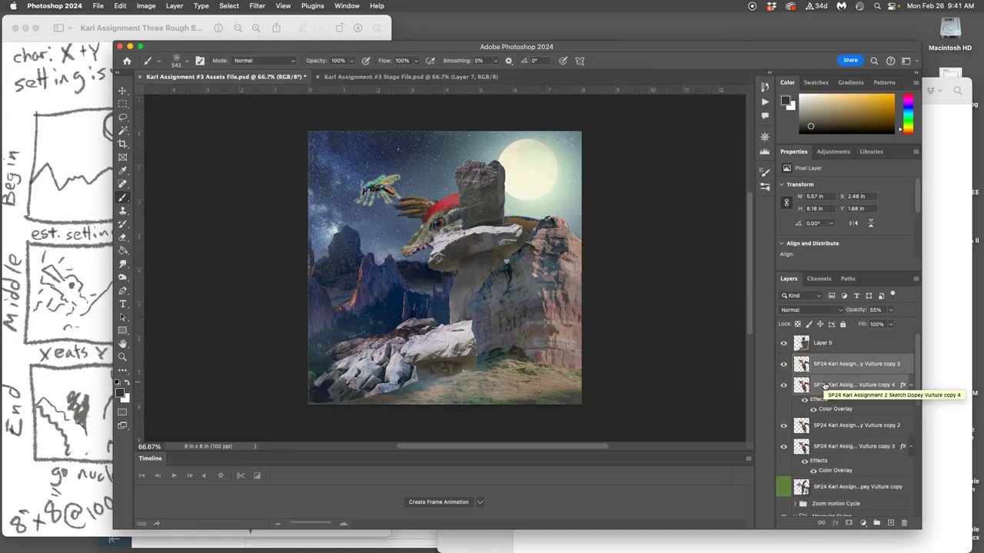
{"action": "left_click", "coordinate": [876, 523]}
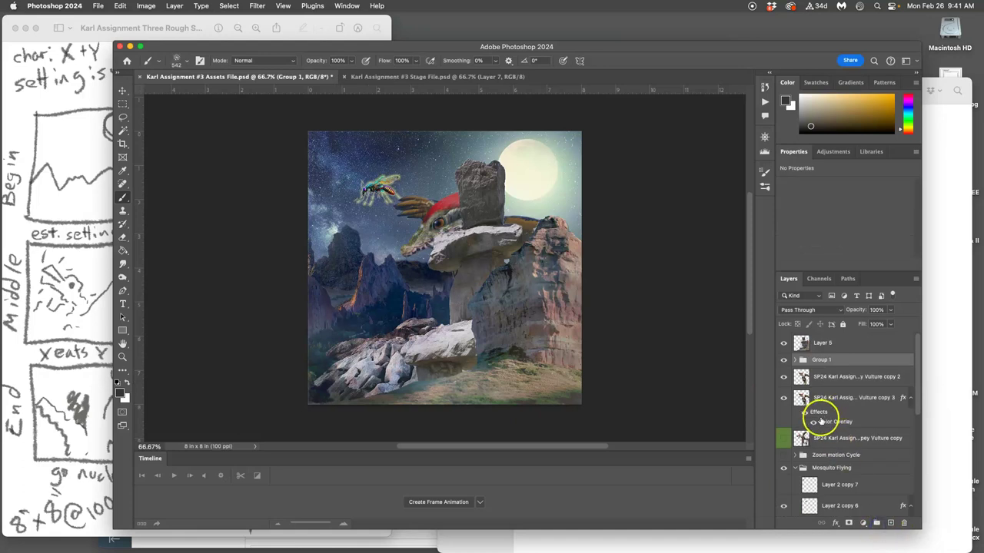
{"action": "left_click", "coordinate": [785, 379]}
{"action": "left_click", "coordinate": [823, 361]}
- Start a free transform on Group 1, cancel it, then apply Merge Group
{"action": "key", "text": "super+t"}
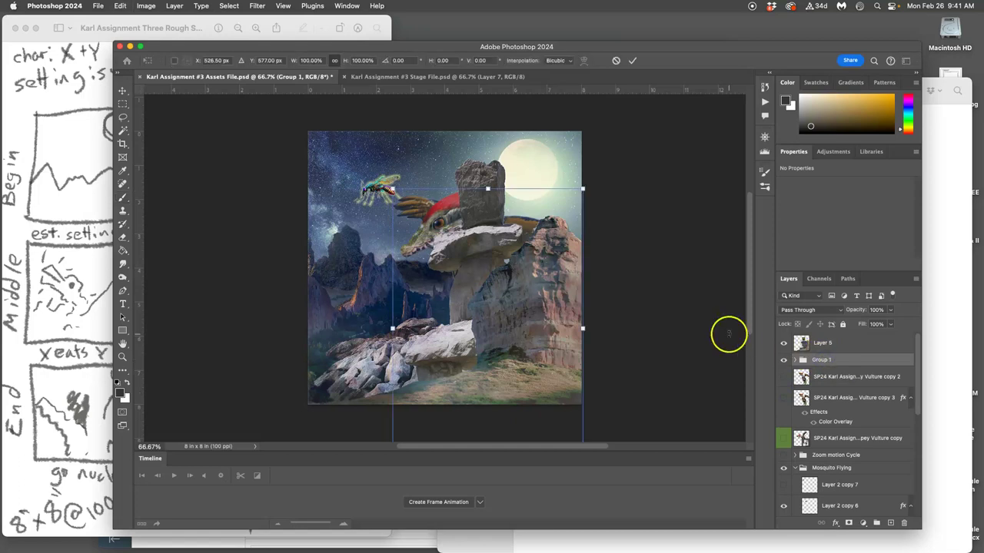
{"action": "right_click", "coordinate": [442, 217]}
{"action": "key", "text": "Escape"}
{"action": "right_click", "coordinate": [836, 359]}
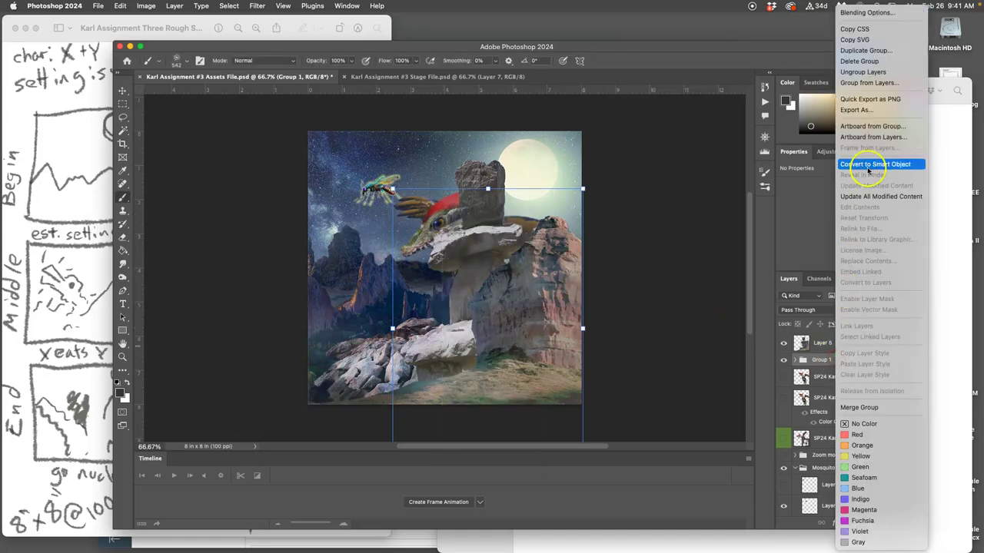
{"action": "left_click", "coordinate": [859, 409]}
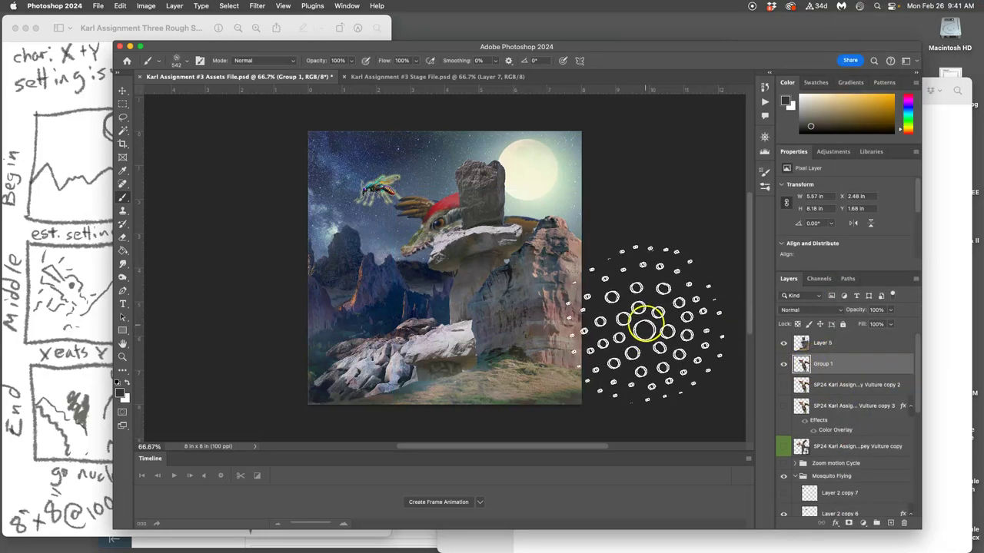
- Apply Puppet Warp to Group 1 and pin the vulture's body and wing
{"action": "left_click", "coordinate": [119, 6]}
{"action": "left_click", "coordinate": [154, 221]}
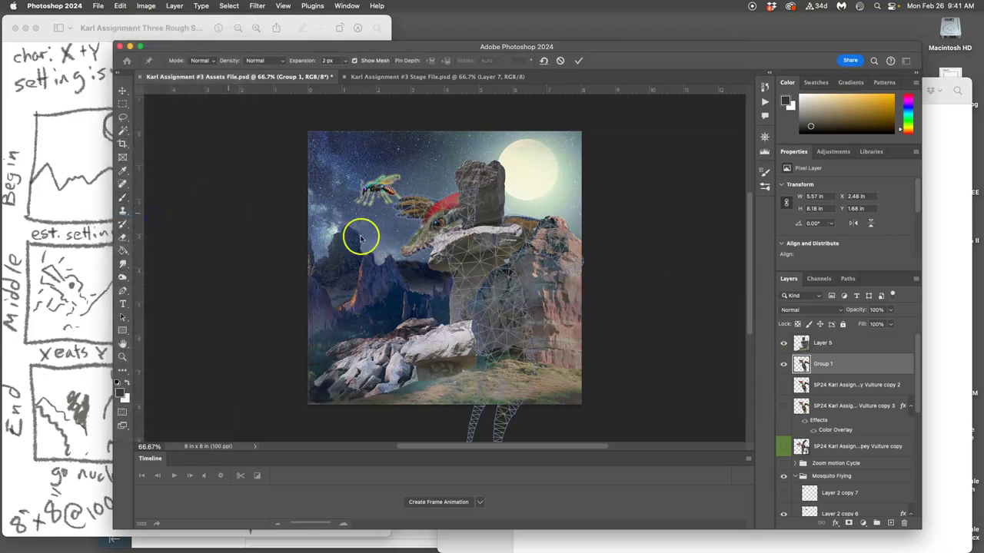
{"action": "left_click", "coordinate": [465, 234]}
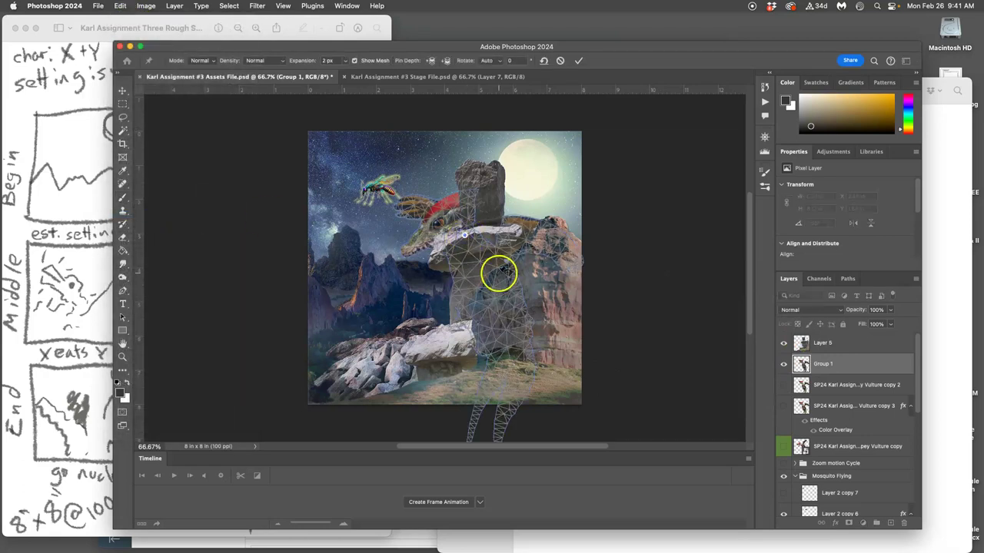
{"action": "left_click", "coordinate": [556, 236]}
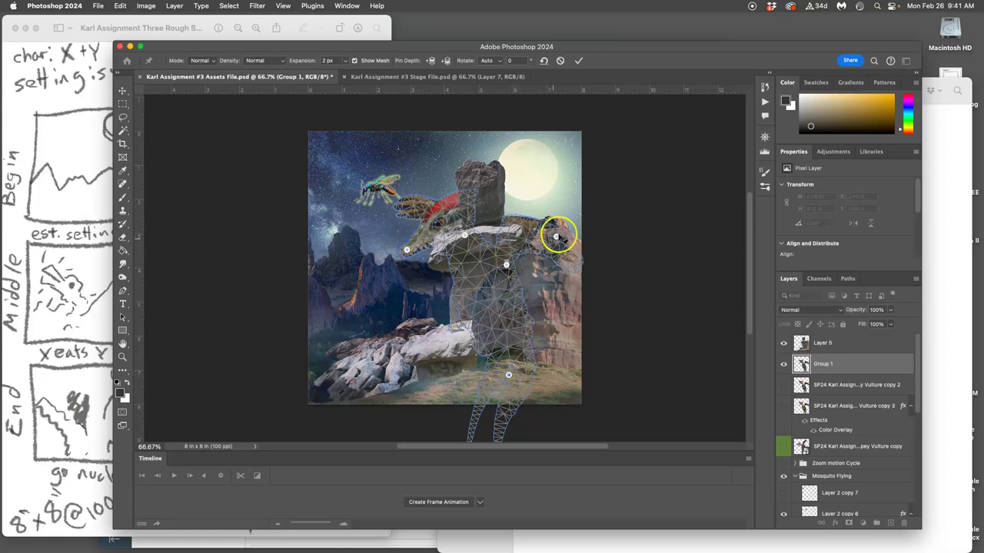
- Drag the pins to lift the wing and bend the neck, then commit the warp
{"action": "left_click_drag", "start_coordinate": [556, 233], "coordinate": [559, 220]}
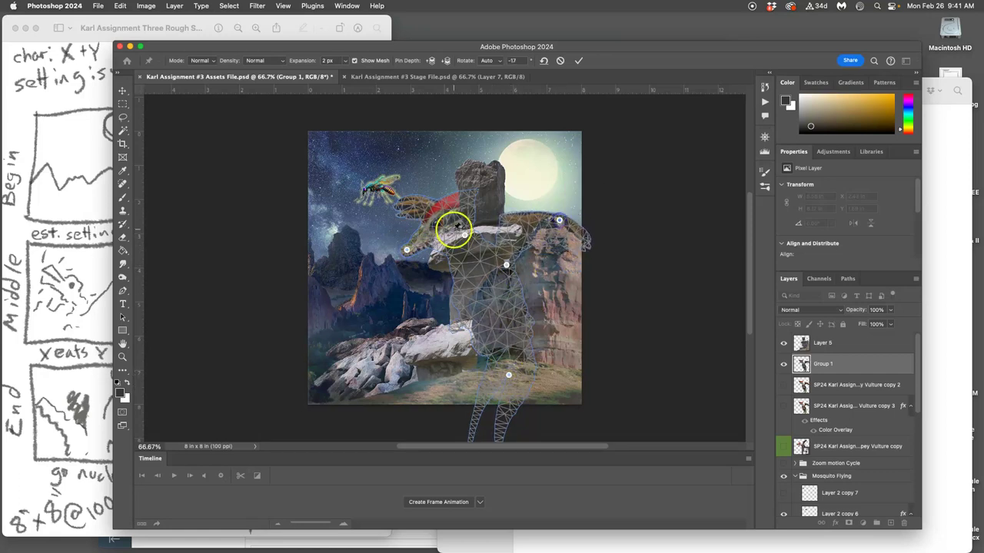
{"action": "left_click_drag", "start_coordinate": [465, 235], "coordinate": [461, 227]}
{"action": "mouse_move", "coordinate": [408, 248]}
{"action": "left_mouse_down"}
{"action": "mouse_move", "coordinate": [408, 238]}
{"action": "mouse_move", "coordinate": [391, 241]}
{"action": "left_mouse_up"}
{"action": "left_click", "coordinate": [513, 273]}
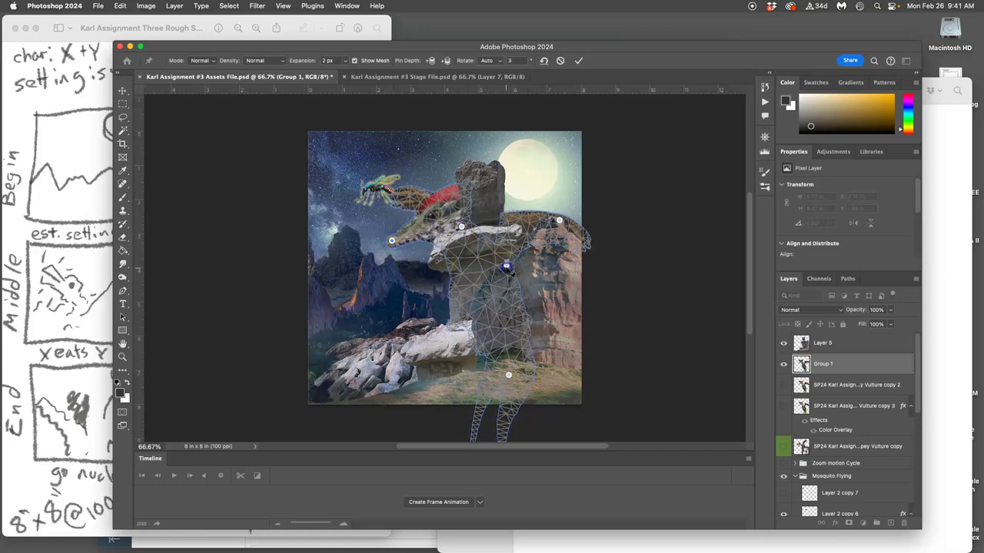
{"action": "left_click", "coordinate": [507, 373]}
{"action": "left_click", "coordinate": [507, 266]}
{"action": "left_click", "coordinate": [479, 235]}
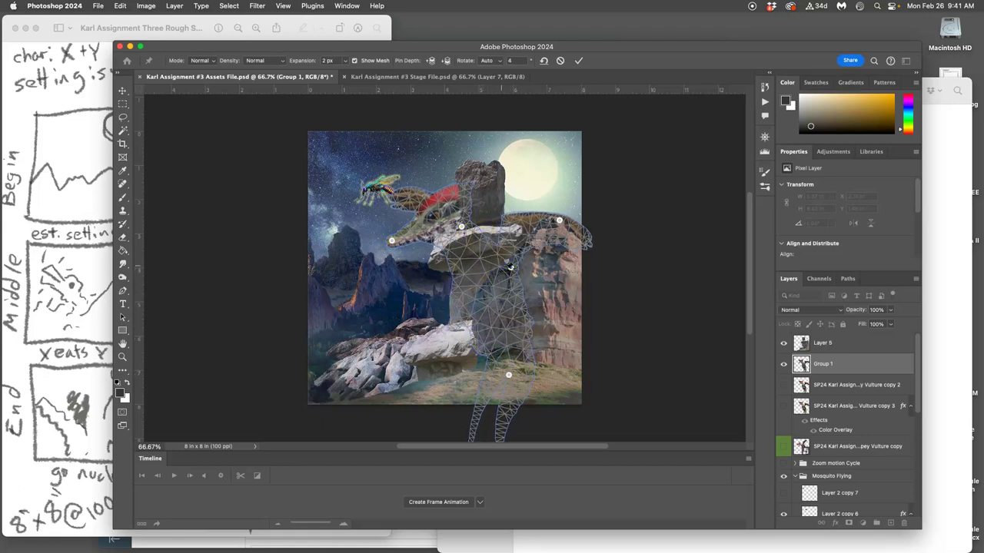
{"action": "left_click_drag", "start_coordinate": [510, 267], "coordinate": [504, 263]}
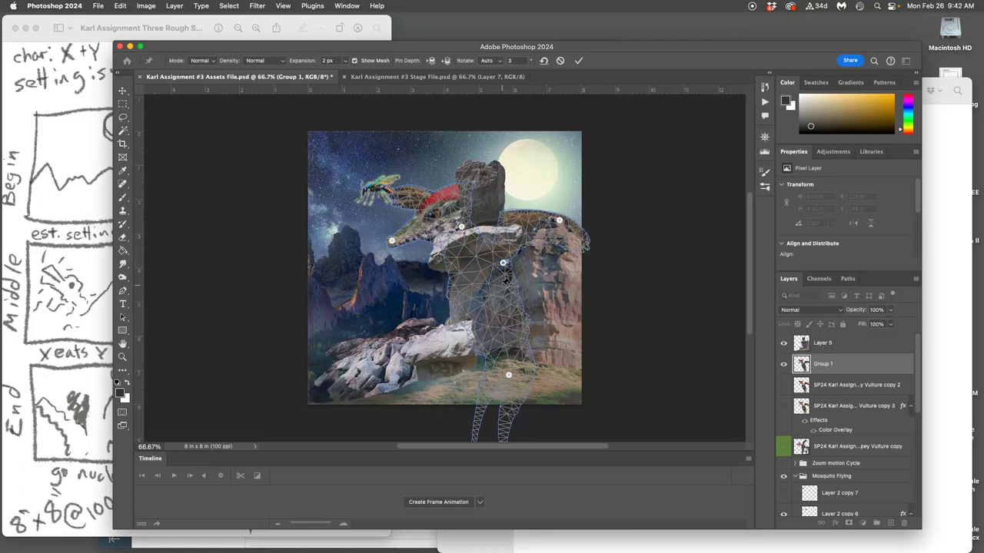
{"action": "key", "text": "Return"}
- Show the Dopey Vulture copy layer, hide Group 1, select the copy and zoom to 200%
{"action": "left_click", "coordinate": [834, 428]}
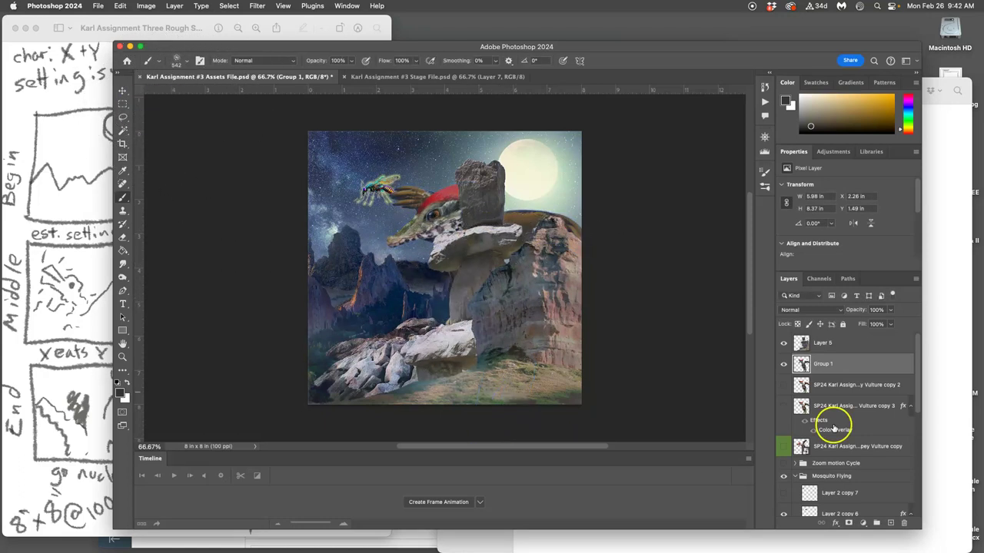
{"action": "left_click", "coordinate": [784, 370]}
{"action": "left_click", "coordinate": [784, 371]}
{"action": "left_click", "coordinate": [784, 371]}
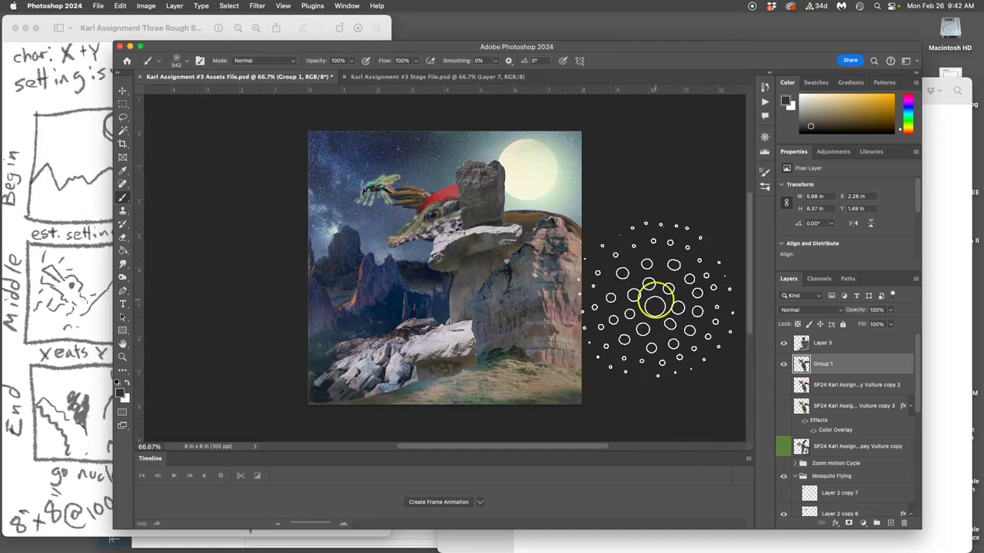
{"action": "left_click", "coordinate": [783, 448]}
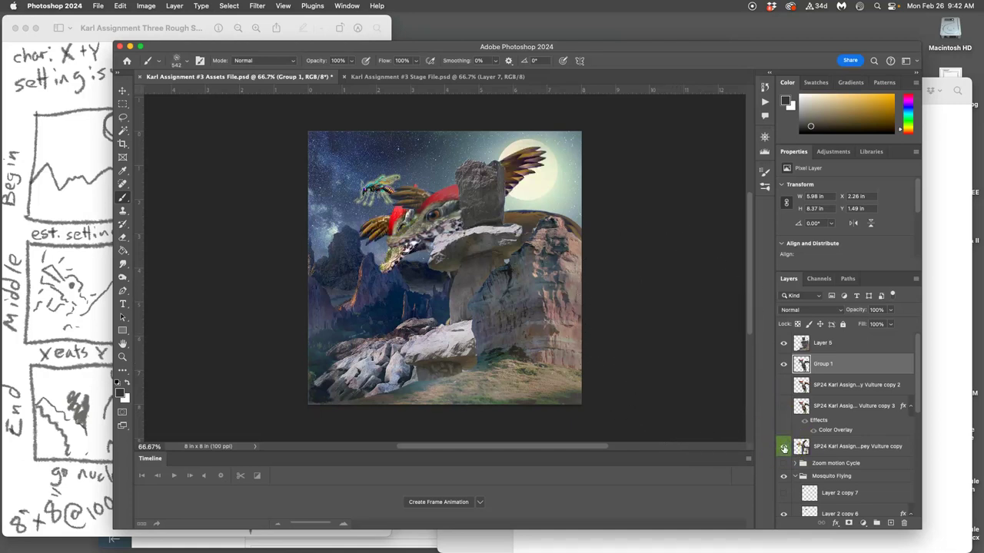
{"action": "left_click", "coordinate": [785, 364]}
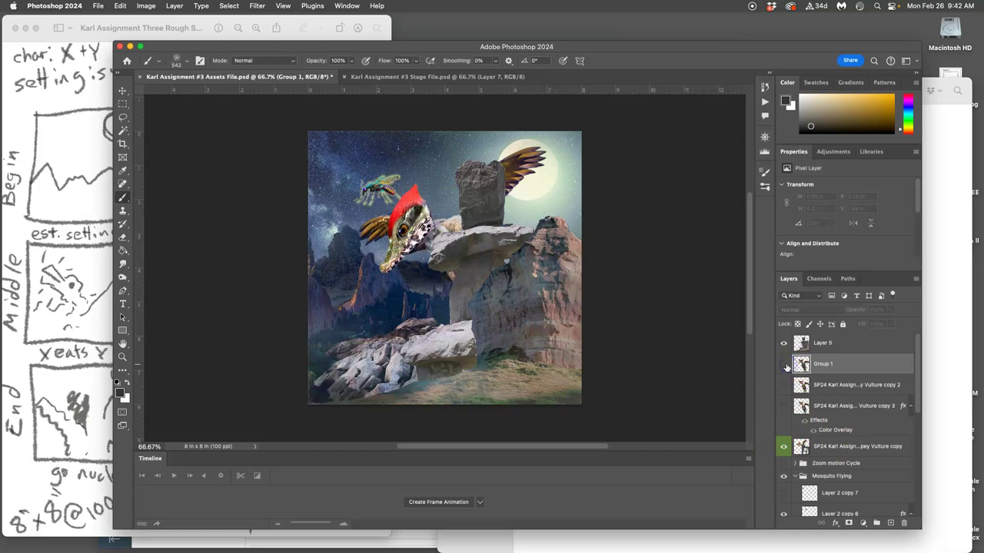
{"action": "left_click", "coordinate": [826, 446]}
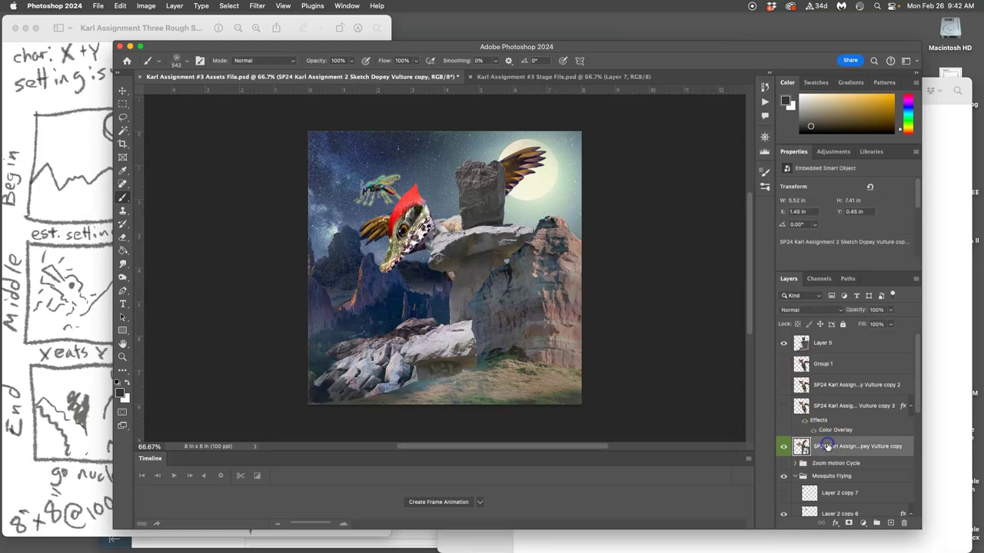
{"action": "key", "text": "super+equal"}
{"action": "key", "text": "super+equal"}
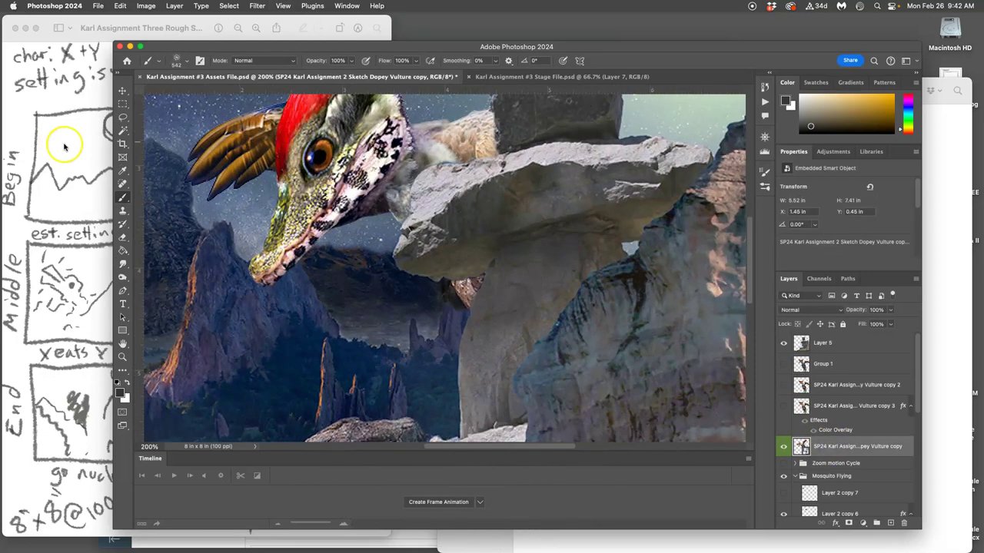
- Lasso the bird's neck and lower jaw, then copy the selection to a new Layer 6
{"action": "left_click", "coordinate": [122, 117]}
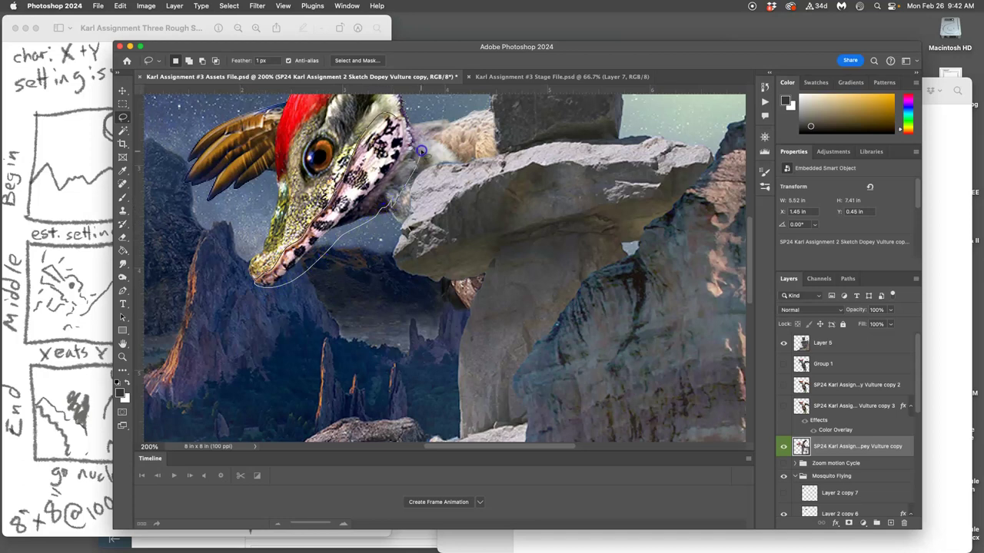
{"action": "left_click_drag", "start_coordinate": [405, 119], "coordinate": [405, 120]}
{"action": "left_click_drag", "start_coordinate": [352, 220], "coordinate": [348, 229]}
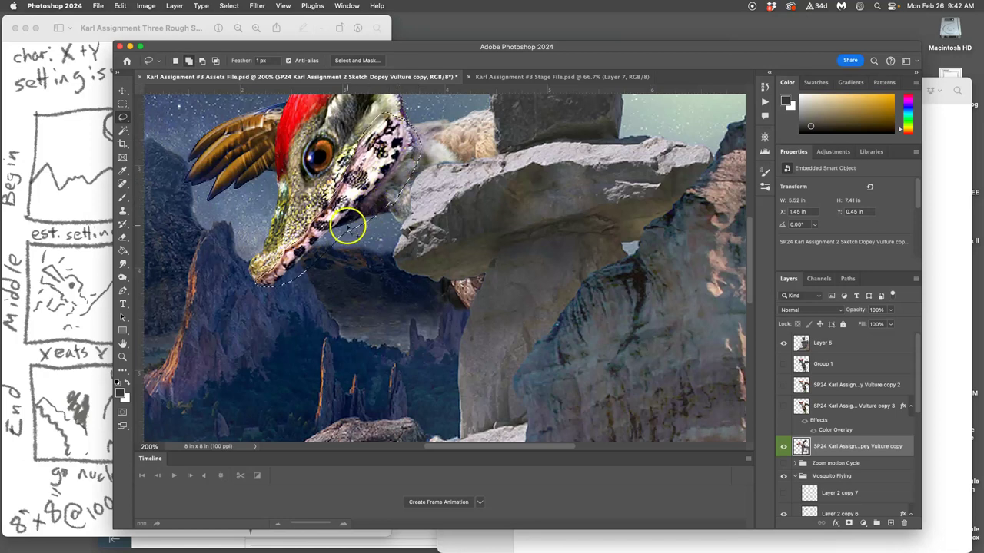
{"action": "left_click_drag", "start_coordinate": [458, 167], "coordinate": [405, 132]}
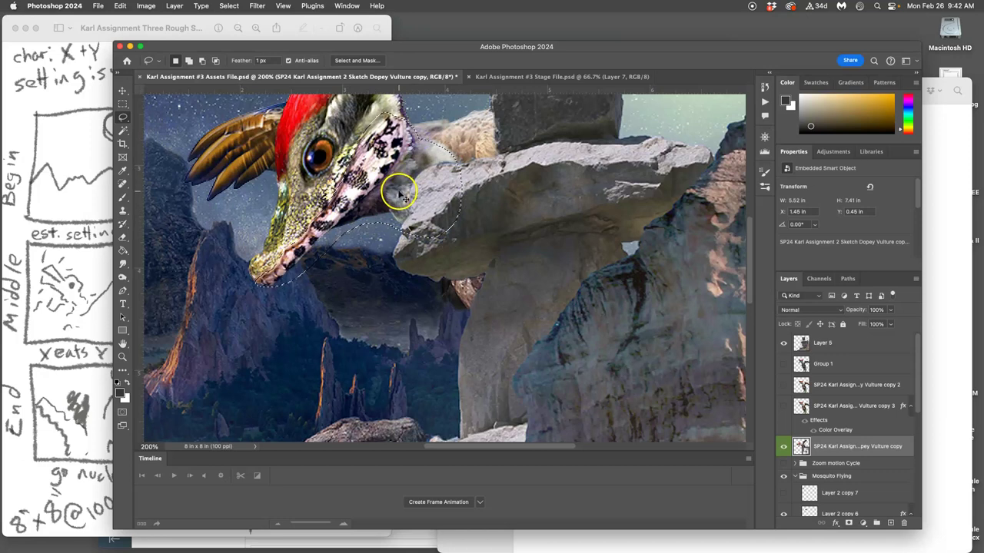
{"action": "key", "text": "super+j"}
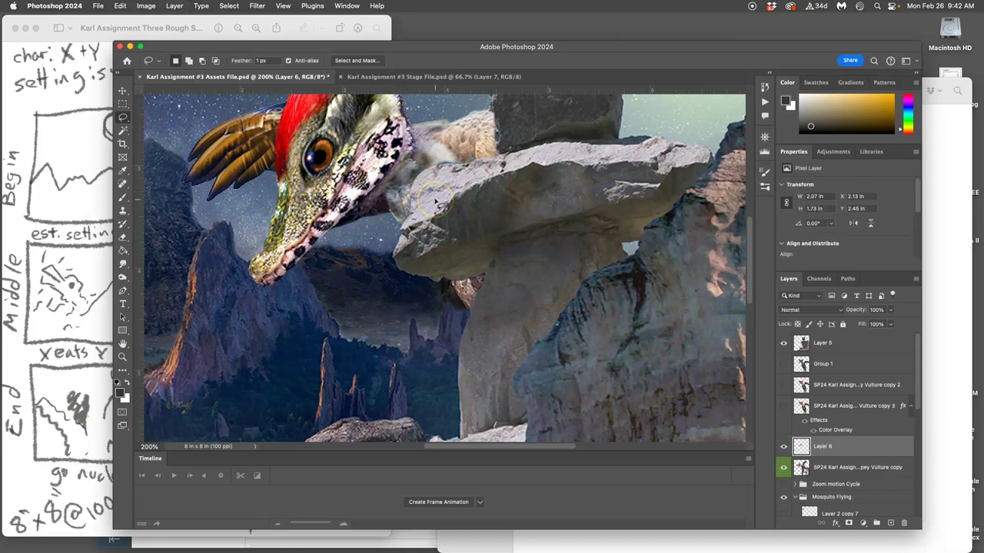
- Hide the Dopey Vulture copy, show Group 1 again and zoom out to the whole scene
{"action": "left_click", "coordinate": [878, 468]}
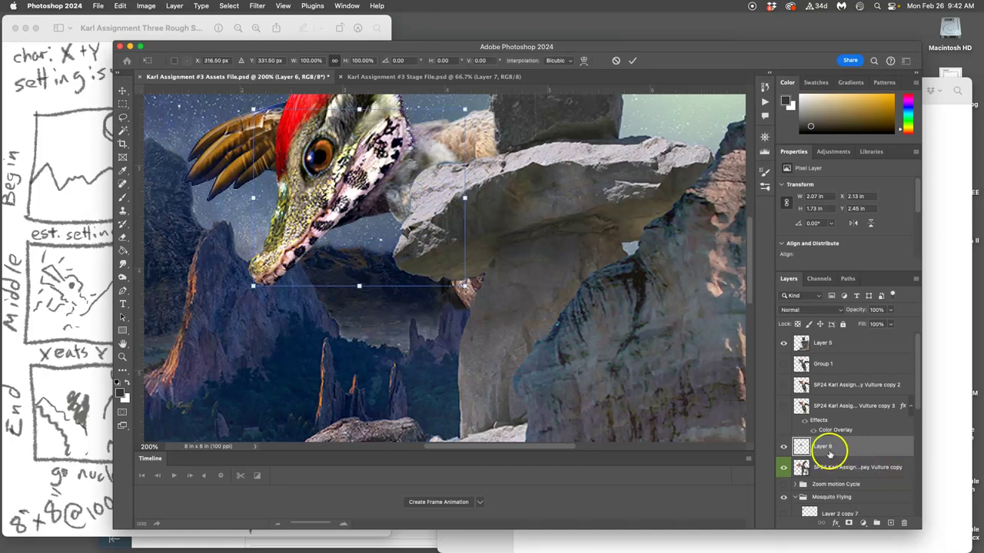
{"action": "left_click", "coordinate": [829, 451]}
{"action": "left_click", "coordinate": [783, 469]}
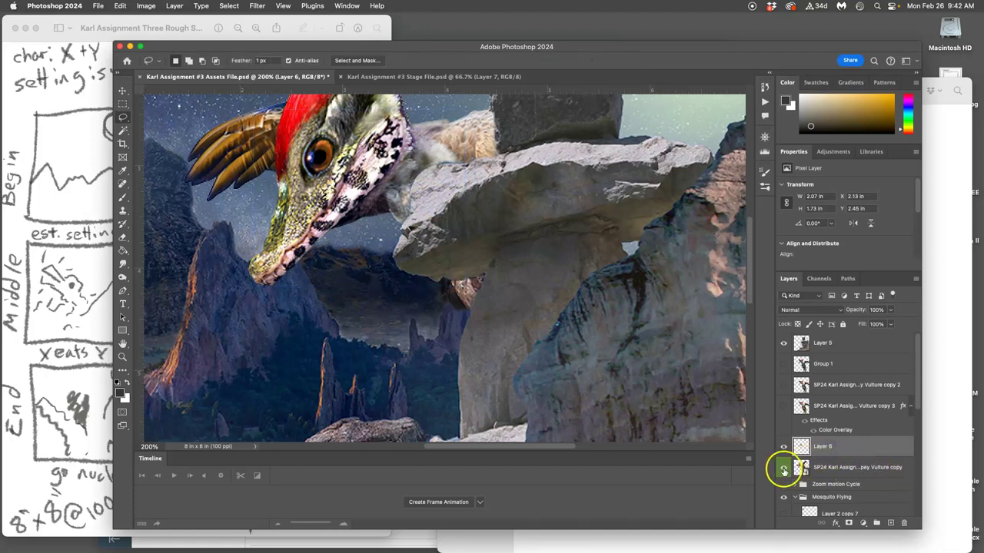
{"action": "left_click", "coordinate": [784, 469]}
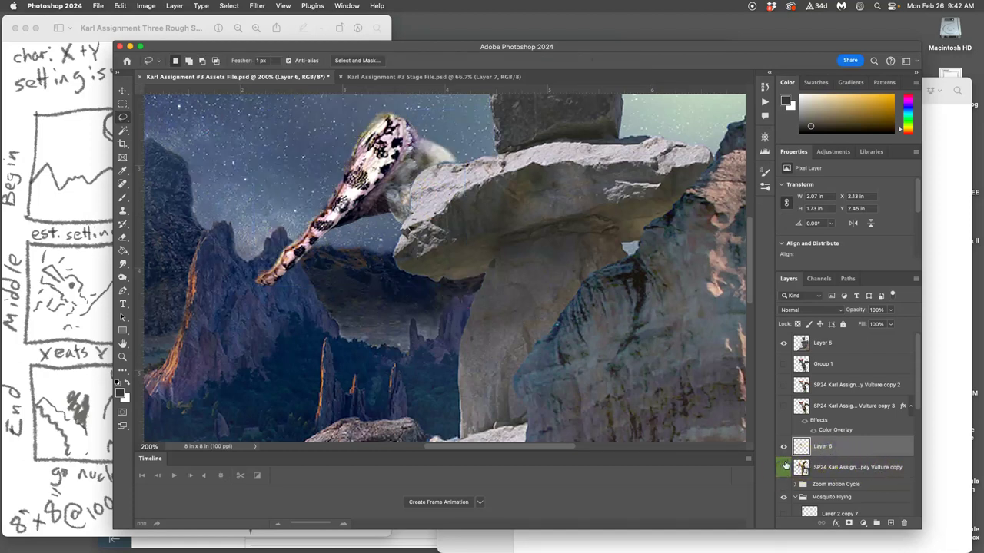
{"action": "left_click", "coordinate": [783, 364]}
{"action": "key", "text": "super+minus"}
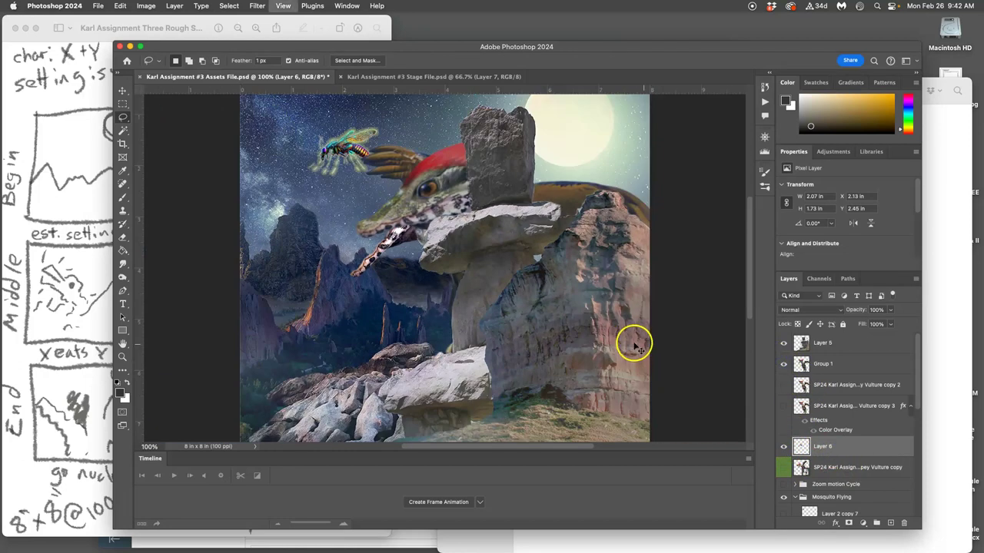
- Place Layer 6 above Group 1 and slide the spotted neck right under the jaw
{"action": "left_click_drag", "start_coordinate": [812, 448], "coordinate": [812, 364]}
{"action": "left_click", "coordinate": [123, 91]}
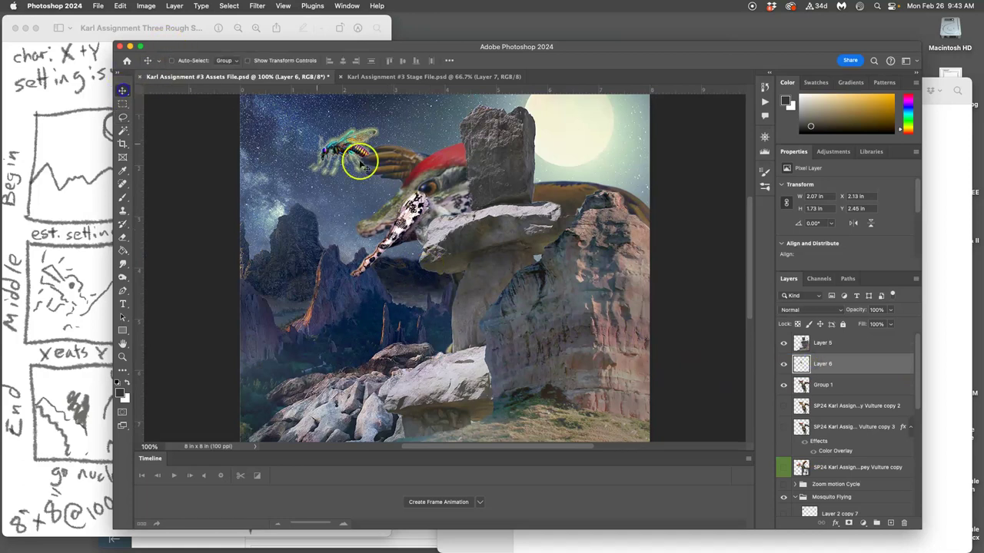
{"action": "left_click_drag", "start_coordinate": [396, 205], "coordinate": [444, 199]}
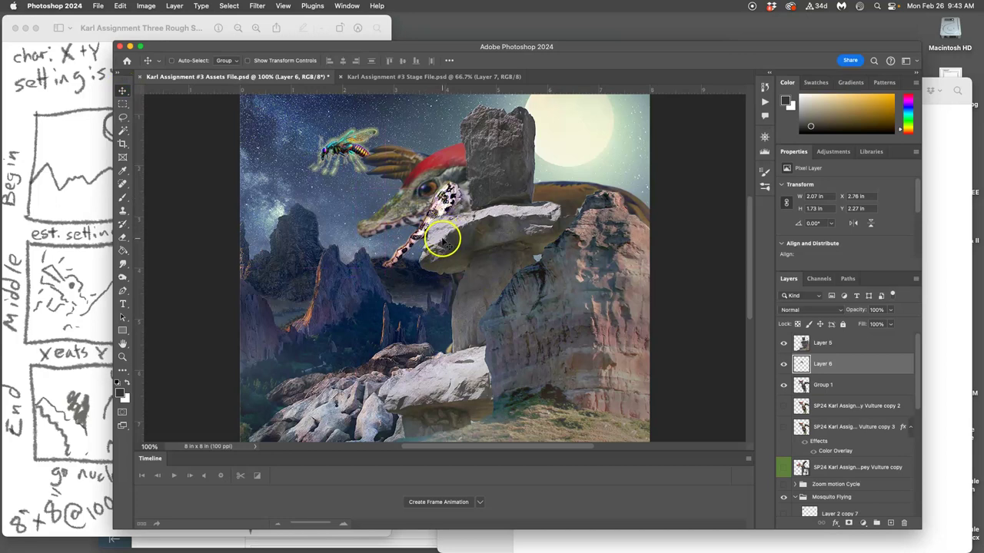
{"action": "scroll", "coordinate": [492, 242], "scroll_direction": "right", "scroll_amount": 1}
{"action": "scroll", "coordinate": [492, 241], "scroll_direction": "right", "scroll_amount": 3}
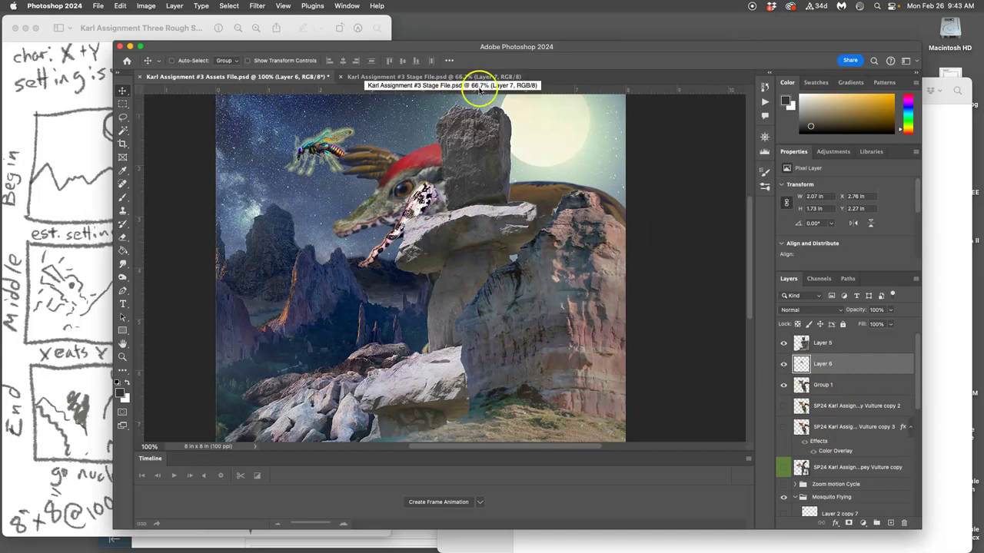
- After checking the Stage File, nudge Group 1 slightly and select it together with Layer 6
{"action": "left_click", "coordinate": [421, 77]}
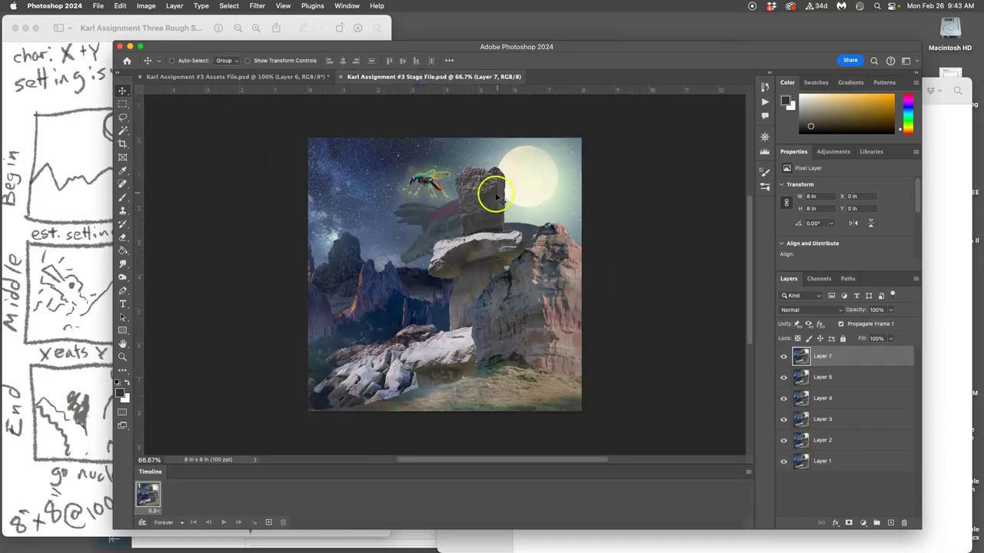
{"action": "left_click", "coordinate": [284, 76]}
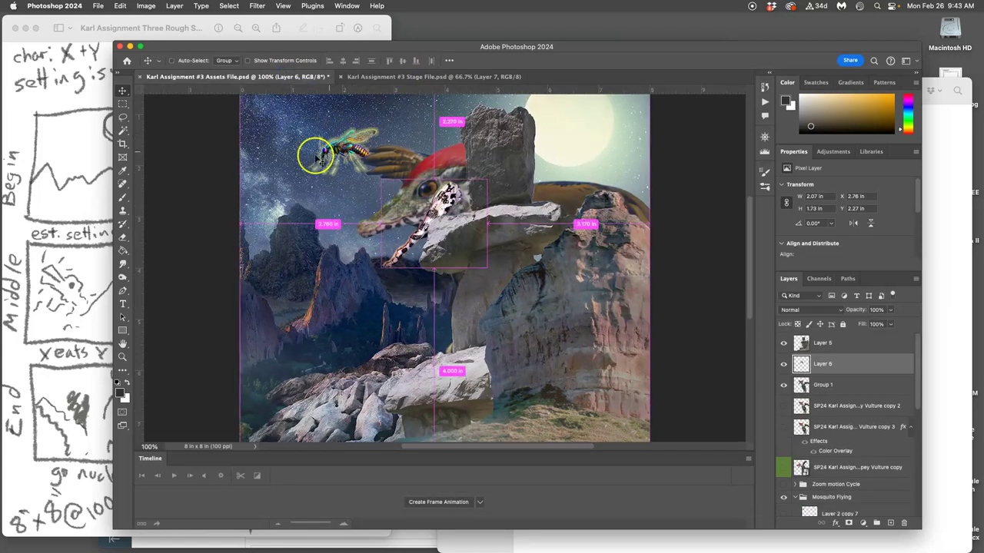
{"action": "left_click", "coordinate": [382, 77]}
{"action": "left_click", "coordinate": [310, 78]}
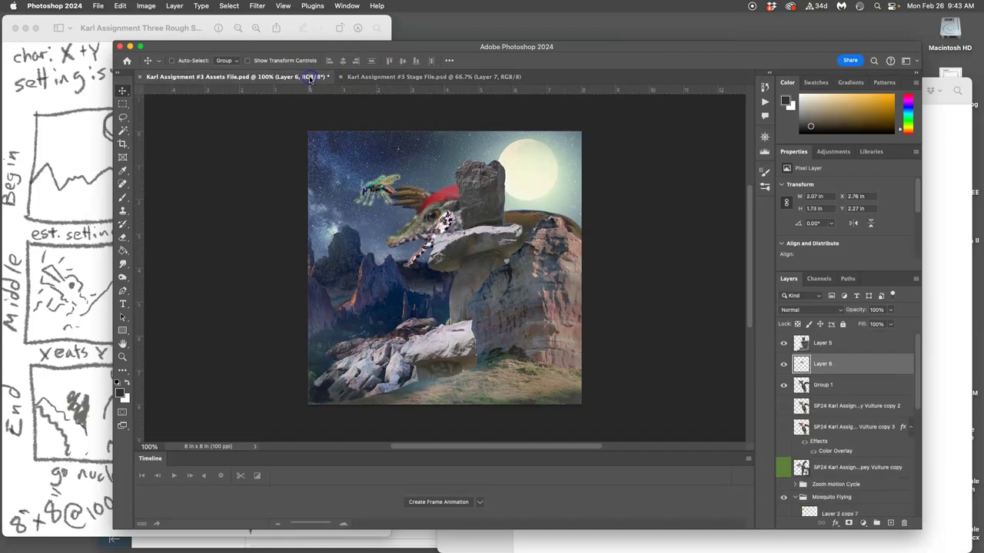
{"action": "left_click", "coordinate": [822, 386]}
{"action": "left_click_drag", "start_coordinate": [439, 193], "coordinate": [434, 194]}
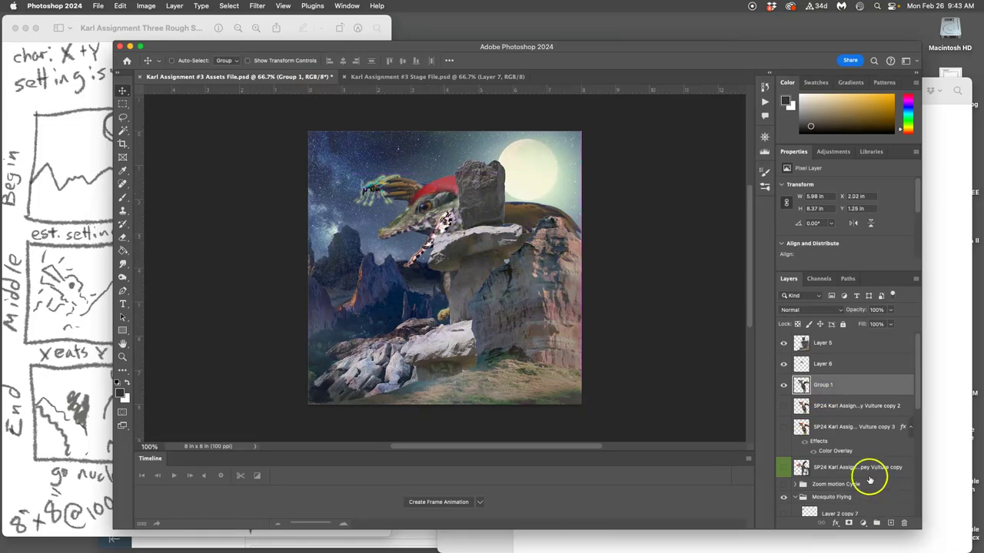
{"action": "left_click", "coordinate": [843, 371], "text": "shift"}
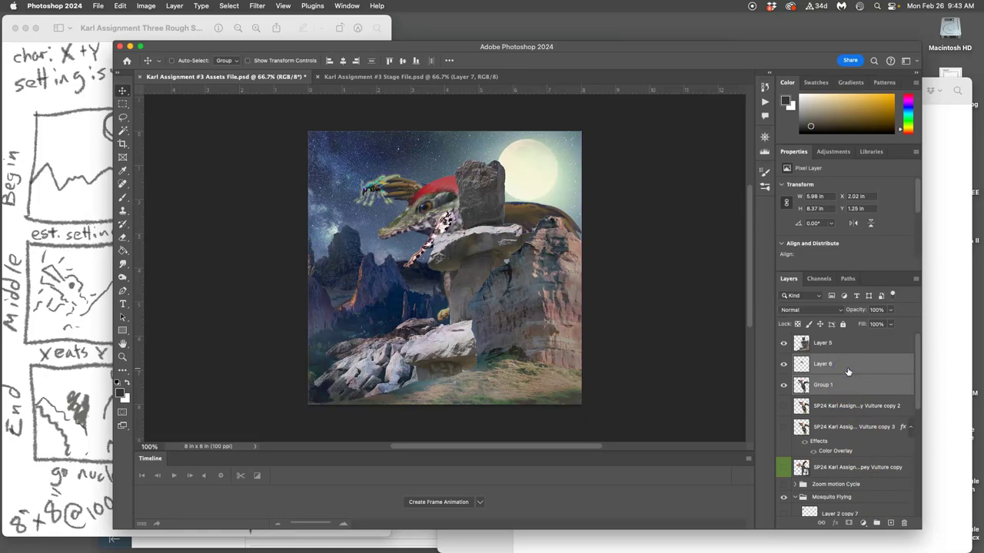
- Confirm Layer 6's Layer Style settings with OK and leave its stack position unchanged
{"action": "double_click", "coordinate": [848, 372]}
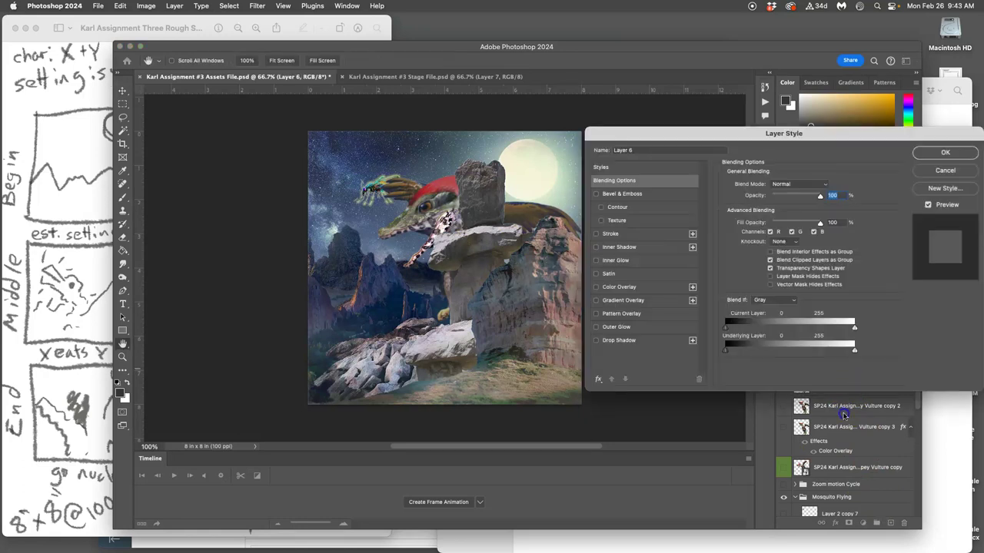
{"action": "left_click", "coordinate": [942, 152]}
{"action": "left_click_drag", "start_coordinate": [834, 367], "coordinate": [820, 503]}
{"action": "left_click", "coordinate": [830, 385], "text": "shift"}
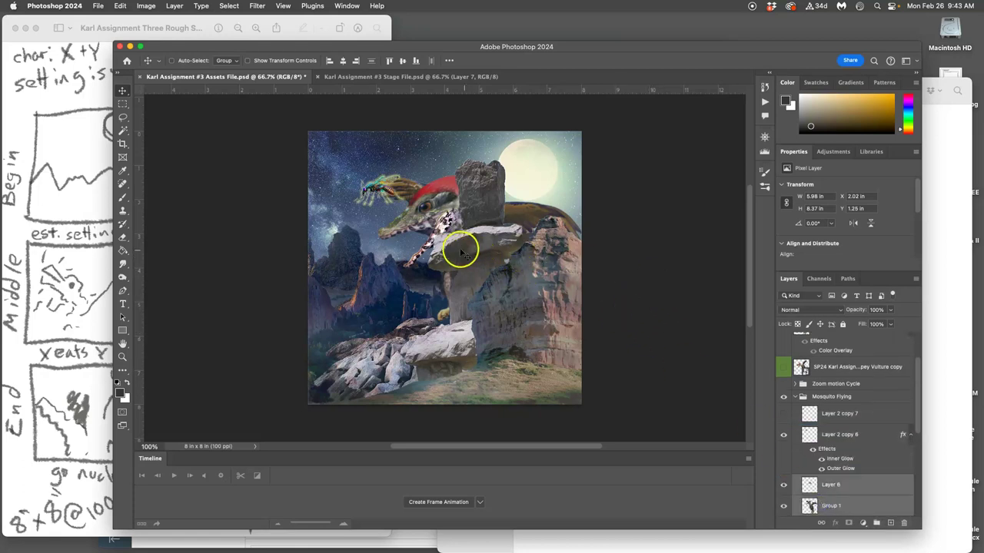
- Rotate Layer 6's lizard head about 13.73° and lower it slightly with Free Transform
{"action": "left_click_drag", "start_coordinate": [442, 225], "coordinate": [438, 224]}
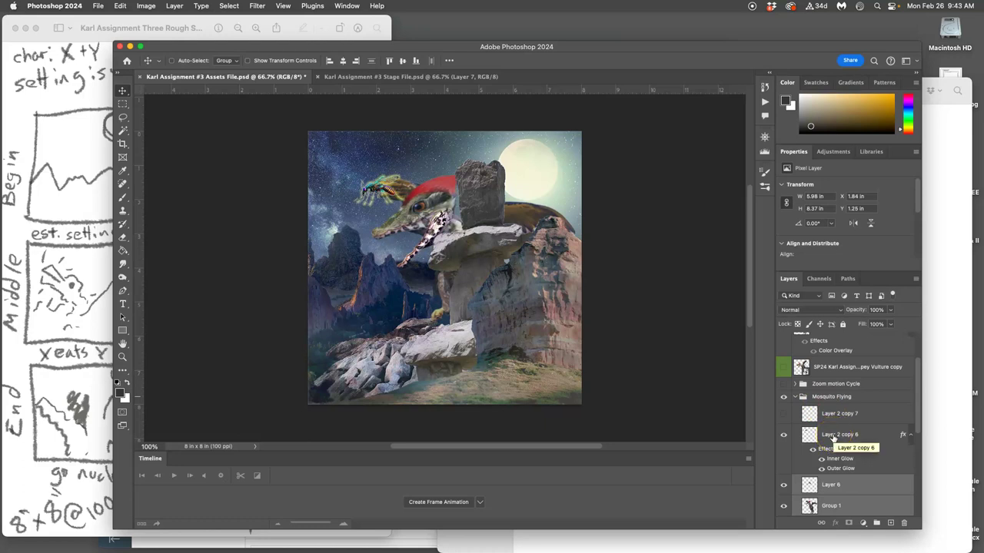
{"action": "scroll", "coordinate": [845, 466], "scroll_direction": "down", "scroll_amount": 5}
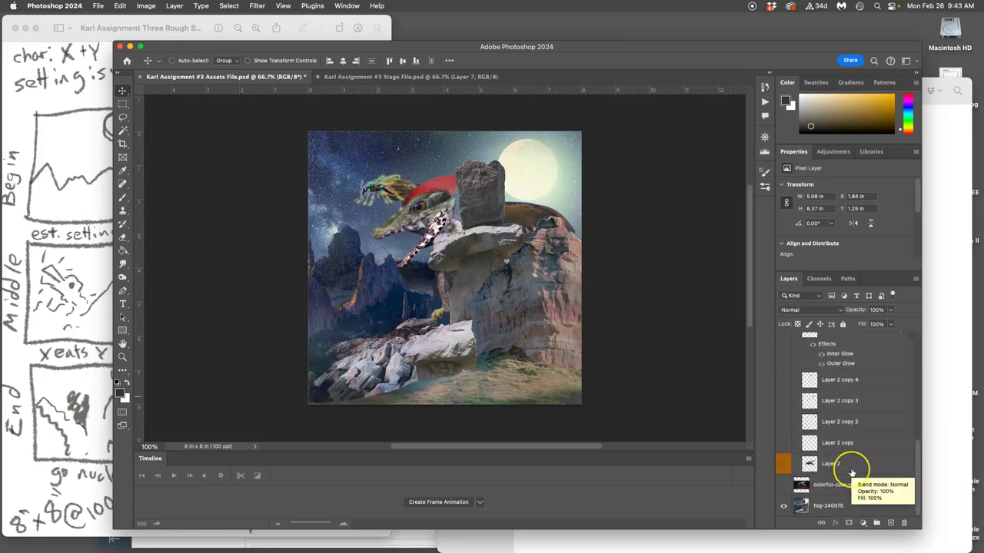
{"action": "scroll", "coordinate": [851, 473], "scroll_direction": "up", "scroll_amount": 4}
{"action": "left_click", "coordinate": [842, 469]}
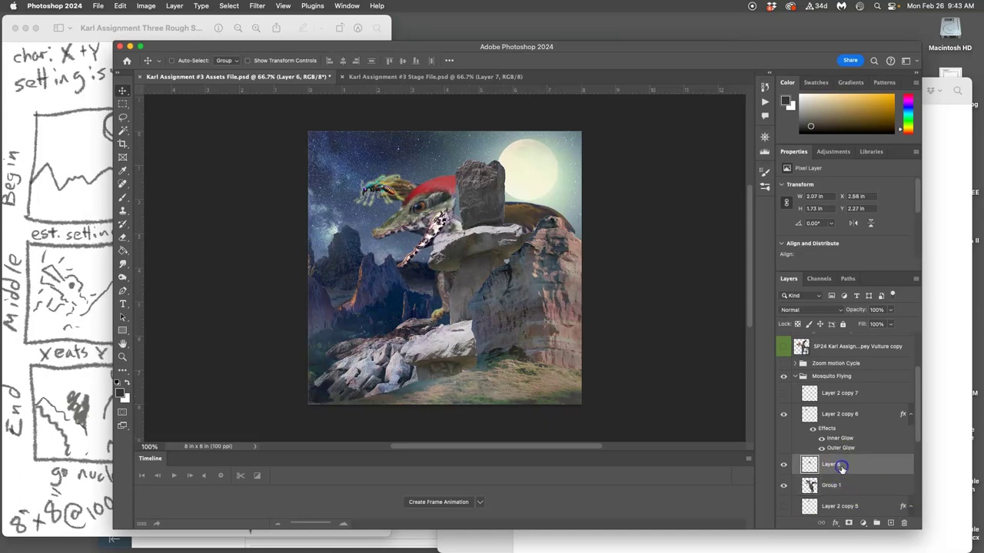
{"action": "key", "text": "super+t"}
{"action": "left_click_drag", "start_coordinate": [476, 212], "coordinate": [486, 203]}
{"action": "left_click_drag", "start_coordinate": [450, 232], "coordinate": [436, 222]}
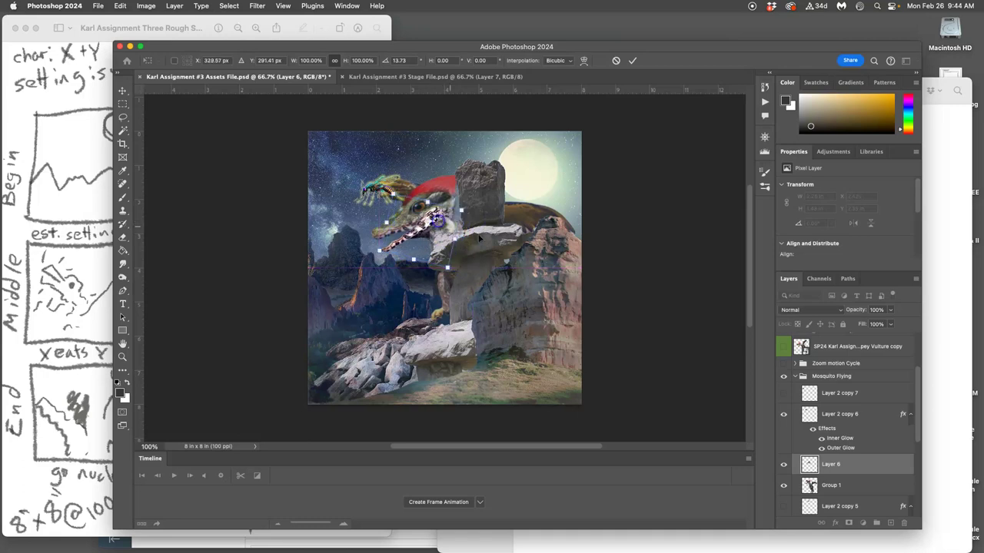
{"action": "key", "text": "Return"}
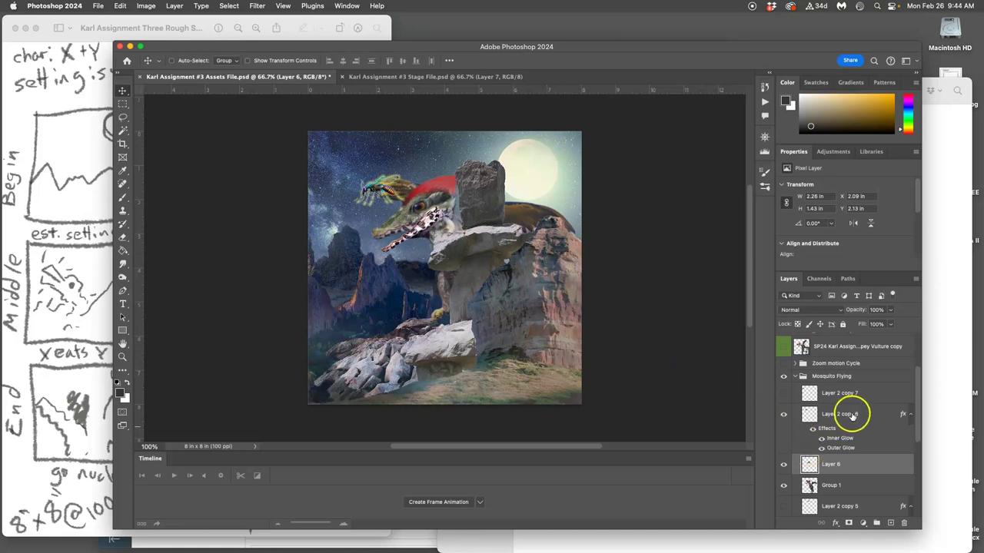
- Duplicate Layer 6 as a hidden Layer 6 copy backup, keeping Layer 6 active
{"action": "left_click", "coordinate": [843, 486]}
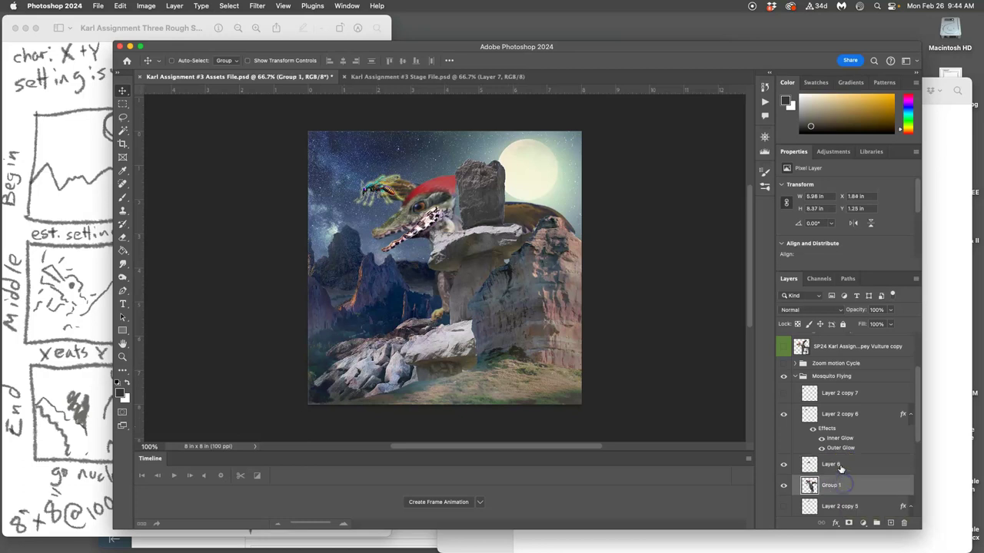
{"action": "left_click", "coordinate": [841, 466]}
{"action": "key", "text": "super+j"}
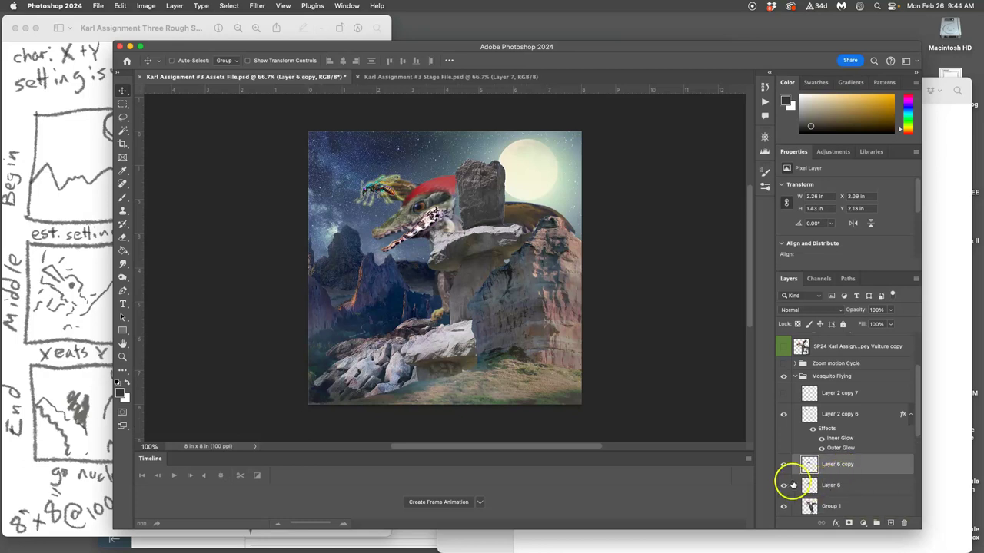
{"action": "left_click", "coordinate": [784, 467]}
{"action": "left_click", "coordinate": [837, 485]}
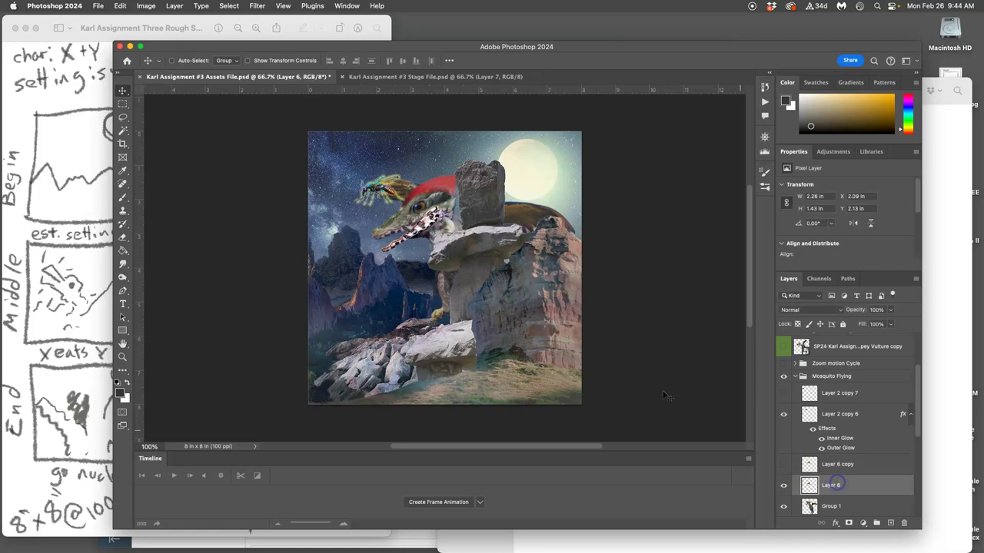
- Apply Hue/Saturation to Layer 6 with Saturation -42 and Lightness -10
{"action": "left_click", "coordinate": [146, 5]}
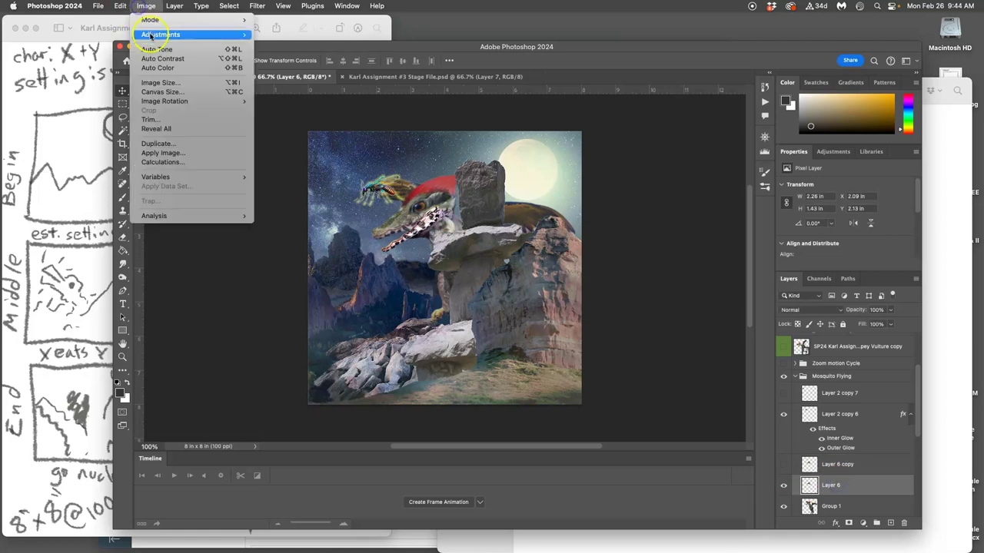
{"action": "mouse_move", "coordinate": [161, 35]}
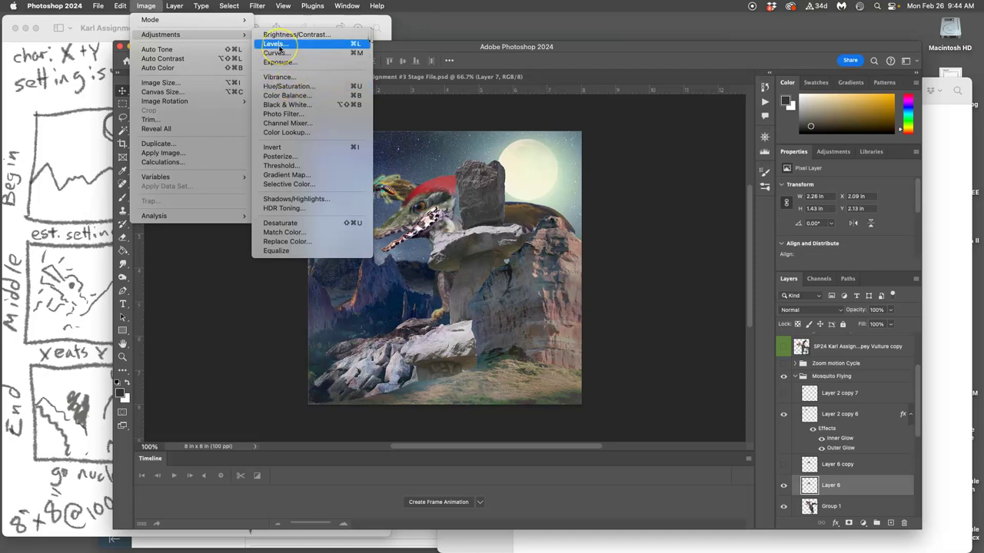
{"action": "left_click", "coordinate": [288, 87]}
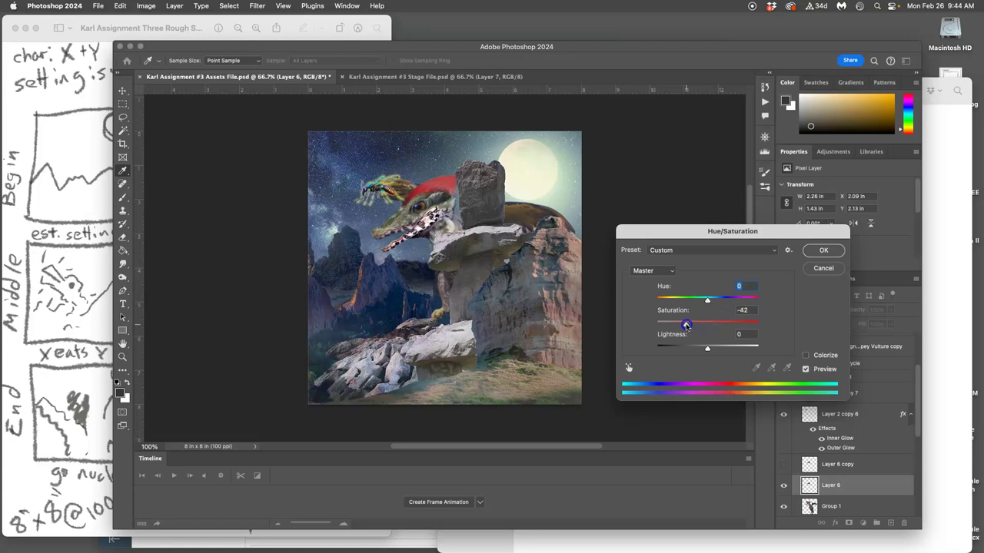
{"action": "left_click_drag", "start_coordinate": [707, 351], "coordinate": [701, 351]}
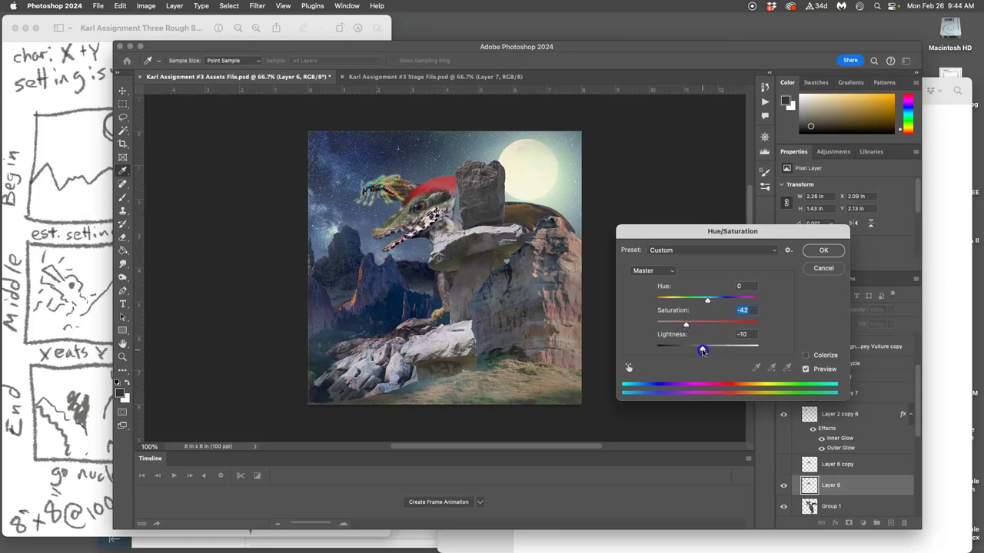
{"action": "left_click", "coordinate": [823, 251]}
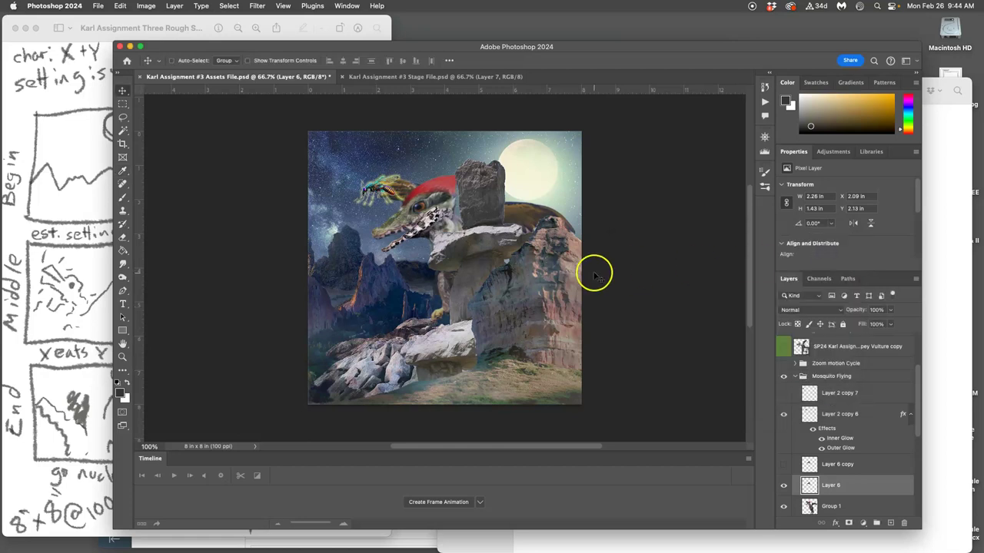
{"action": "key", "text": "super+equal"}
- Warp Layer 6's neck so the snout bends down and left along the jaw
{"action": "scroll", "coordinate": [490, 246], "scroll_direction": "left", "scroll_amount": 5}
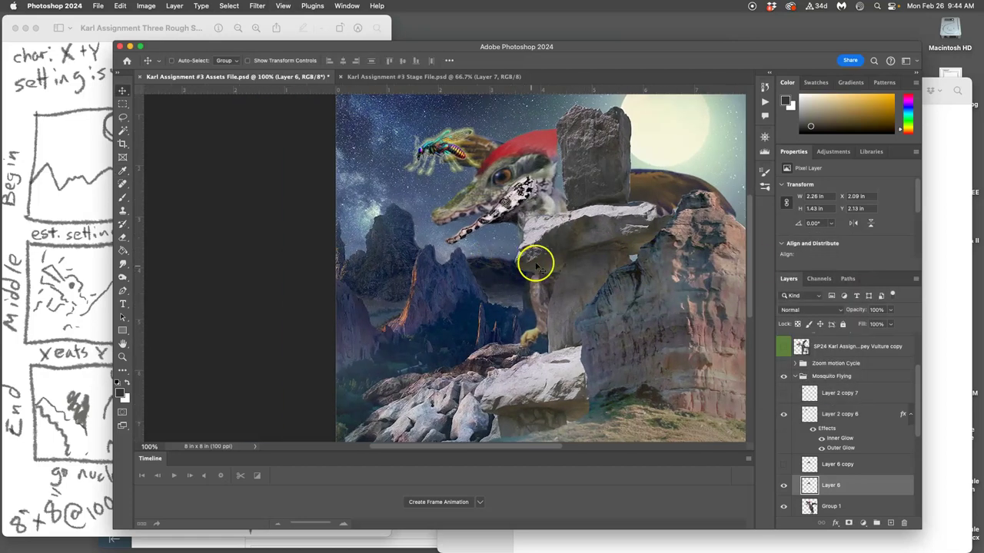
{"action": "key", "text": "super+t"}
{"action": "right_click", "coordinate": [534, 198]}
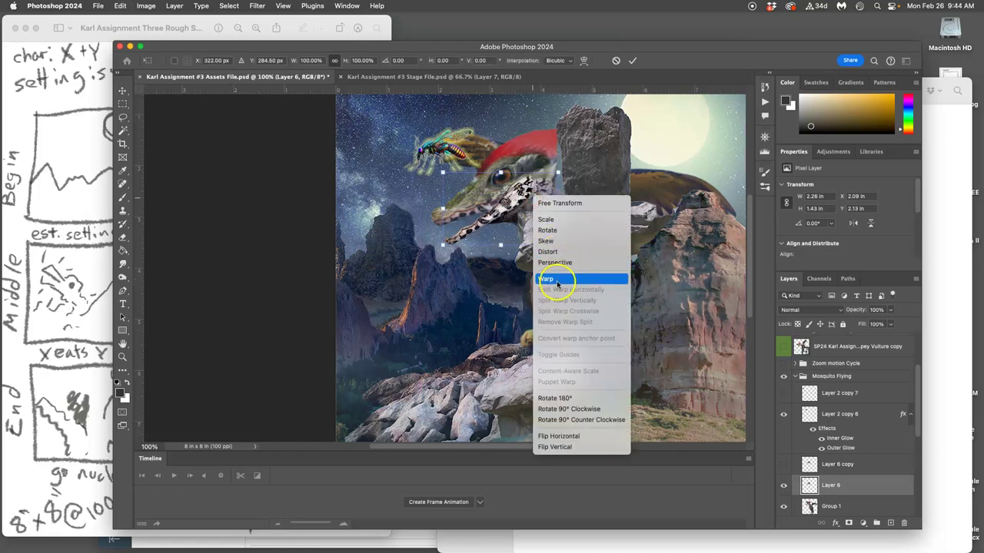
{"action": "left_click", "coordinate": [558, 278]}
{"action": "mouse_move", "coordinate": [542, 197]}
{"action": "left_mouse_down"}
{"action": "mouse_move", "coordinate": [504, 205]}
{"action": "mouse_move", "coordinate": [445, 236]}
{"action": "left_mouse_up"}
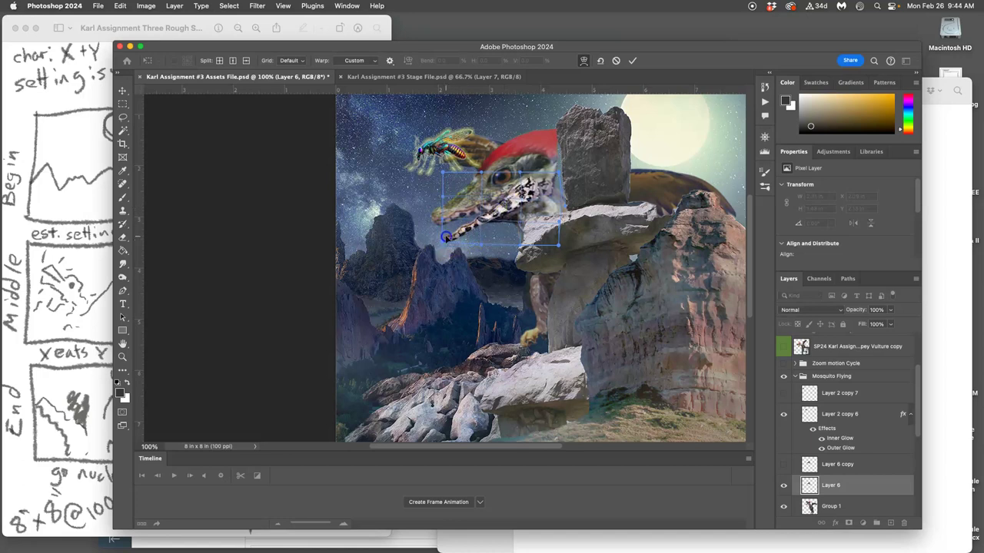
{"action": "left_click", "coordinate": [669, 296]}
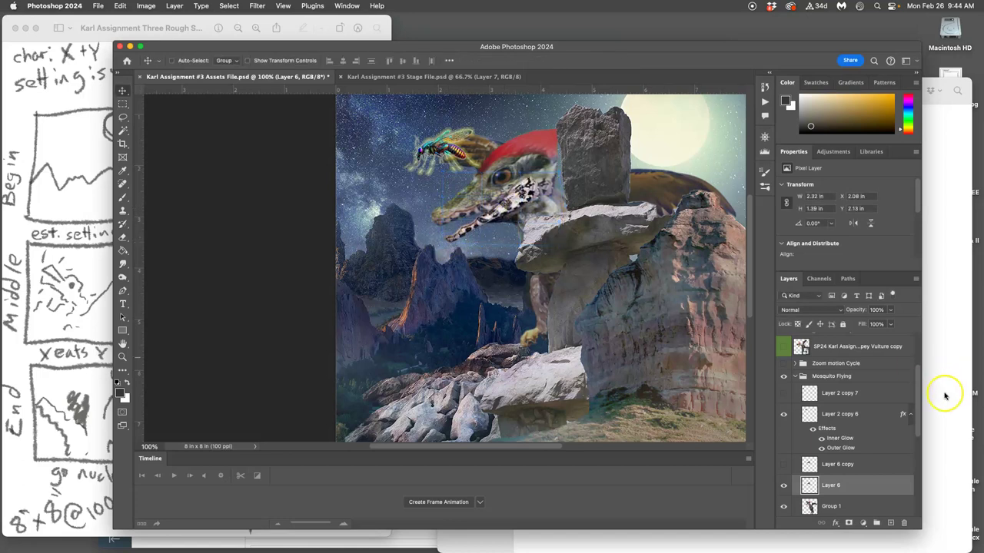
{"action": "left_click", "coordinate": [834, 505]}
{"action": "left_click", "coordinate": [87, 214]}
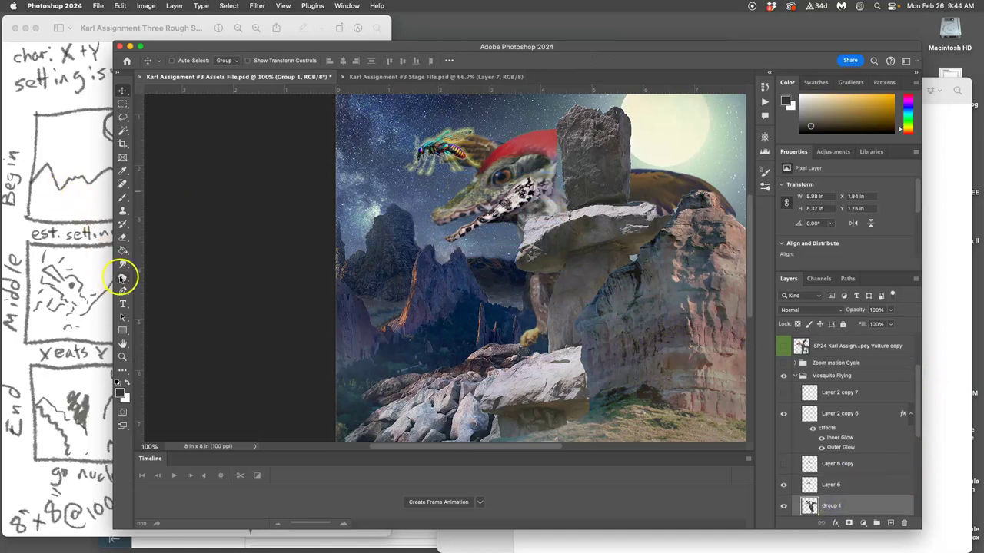
- Burn Group 1's jaw and beak using a Soft Round Pressure Size brush at 18% exposure
{"action": "left_click", "coordinate": [122, 278]}
{"action": "left_click", "coordinate": [185, 60]}
{"action": "left_click", "coordinate": [192, 93]}
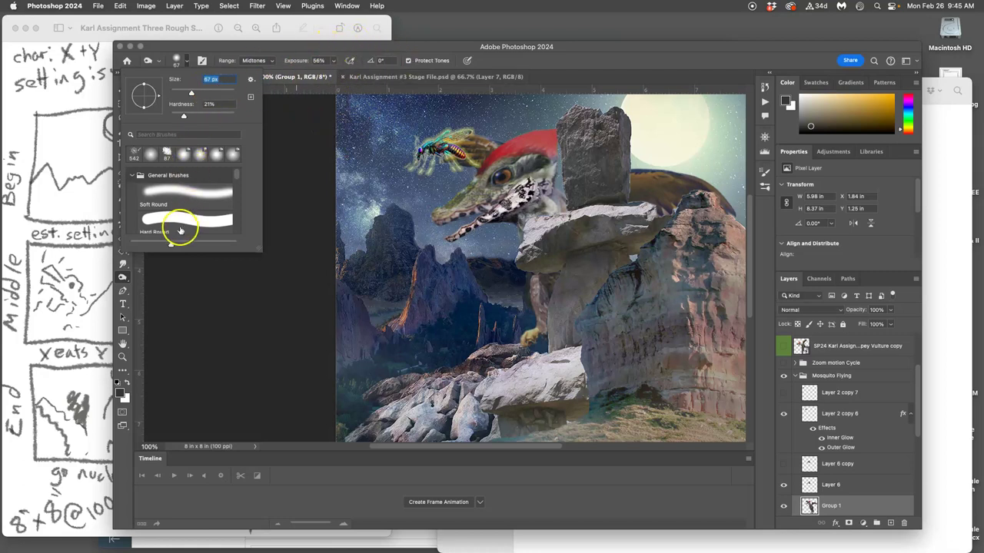
{"action": "left_click_drag", "start_coordinate": [235, 171], "coordinate": [235, 182]}
{"action": "left_click", "coordinate": [187, 189]}
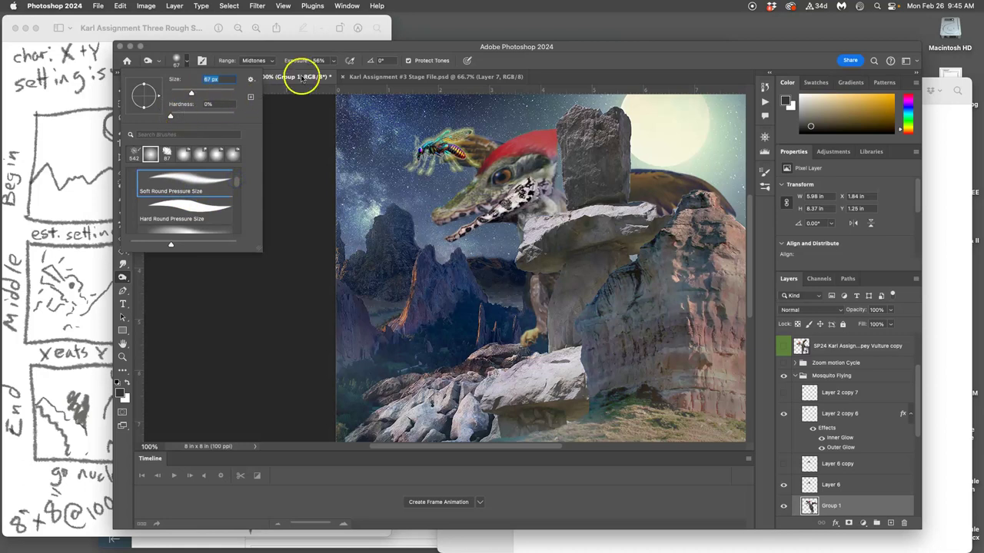
{"action": "left_click", "coordinate": [332, 61]}
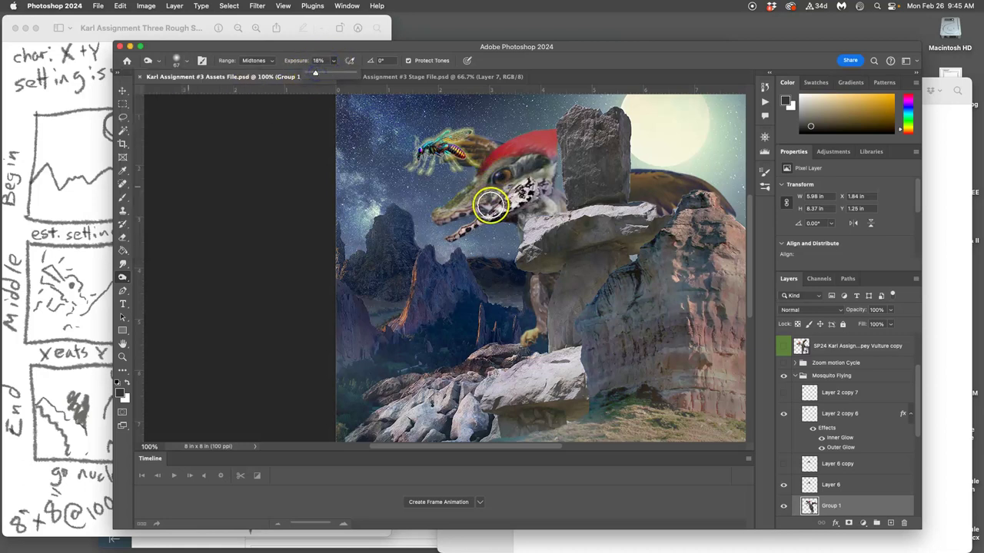
{"action": "left_click", "coordinate": [489, 206]}
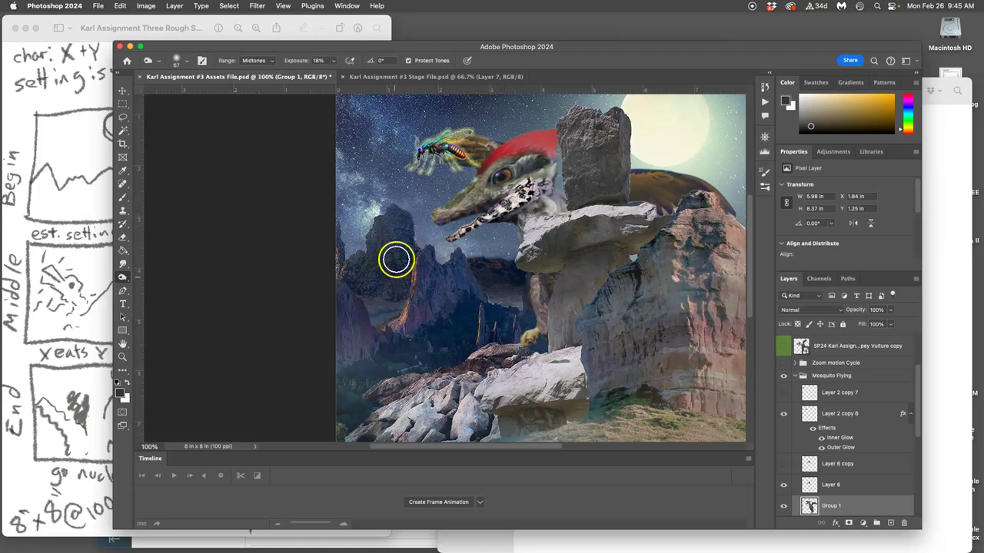
{"action": "right_click", "coordinate": [123, 277]}
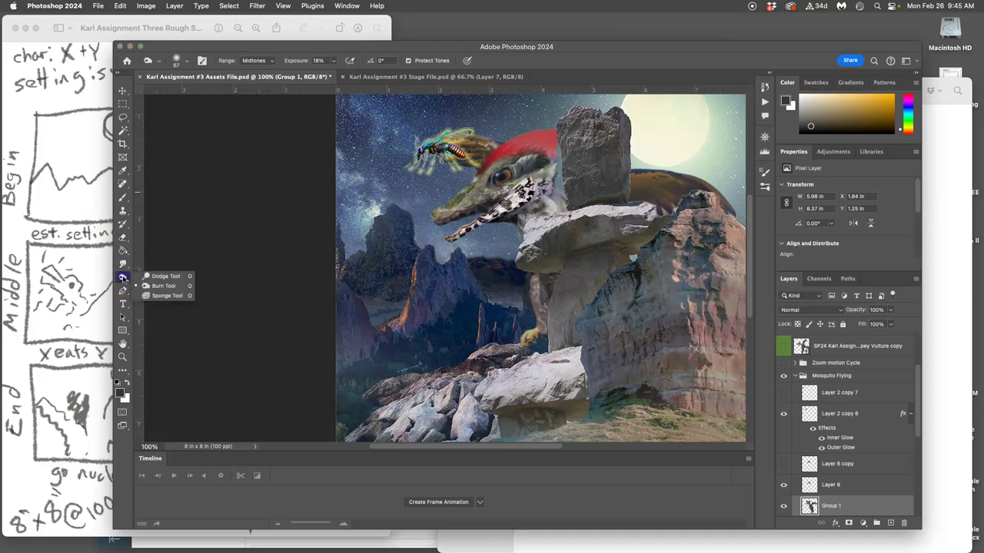
{"action": "left_click", "coordinate": [159, 296]}
{"action": "left_click", "coordinate": [256, 60]}
{"action": "left_click", "coordinate": [256, 70]}
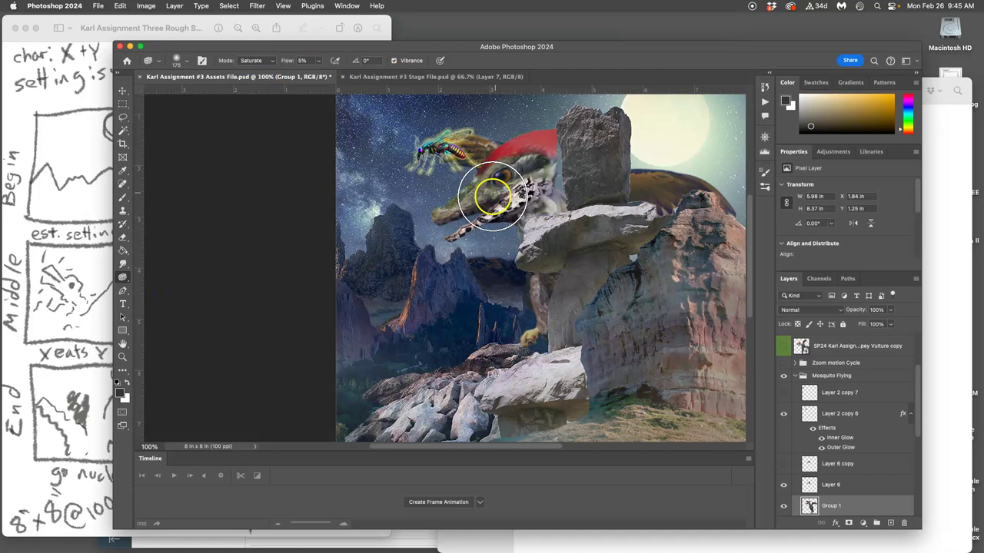
{"action": "left_click", "coordinate": [186, 63]}
{"action": "left_click", "coordinate": [184, 185]}
{"action": "left_click_drag", "start_coordinate": [213, 92], "coordinate": [201, 93]}
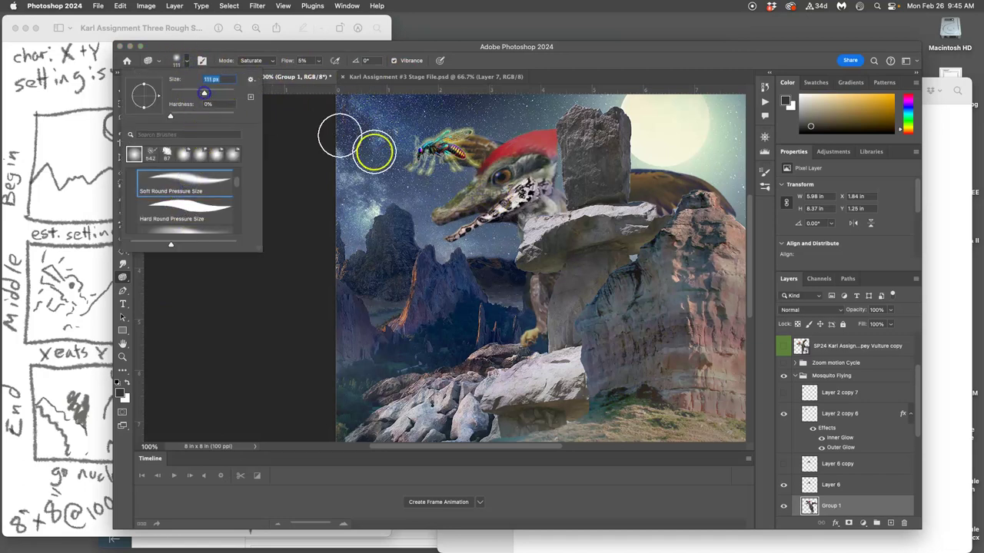
{"action": "left_click", "coordinate": [496, 206]}
{"action": "mouse_move", "coordinate": [496, 206]}
{"action": "left_mouse_down"}
{"action": "mouse_move", "coordinate": [452, 198]}
{"action": "mouse_move", "coordinate": [303, 123]}
{"action": "mouse_move", "coordinate": [315, 96]}
{"action": "mouse_move", "coordinate": [477, 170]}
{"action": "mouse_move", "coordinate": [495, 207]}
{"action": "mouse_move", "coordinate": [448, 222]}
{"action": "mouse_move", "coordinate": [487, 203]}
{"action": "left_mouse_up"}
{"action": "key", "text": "super+z"}
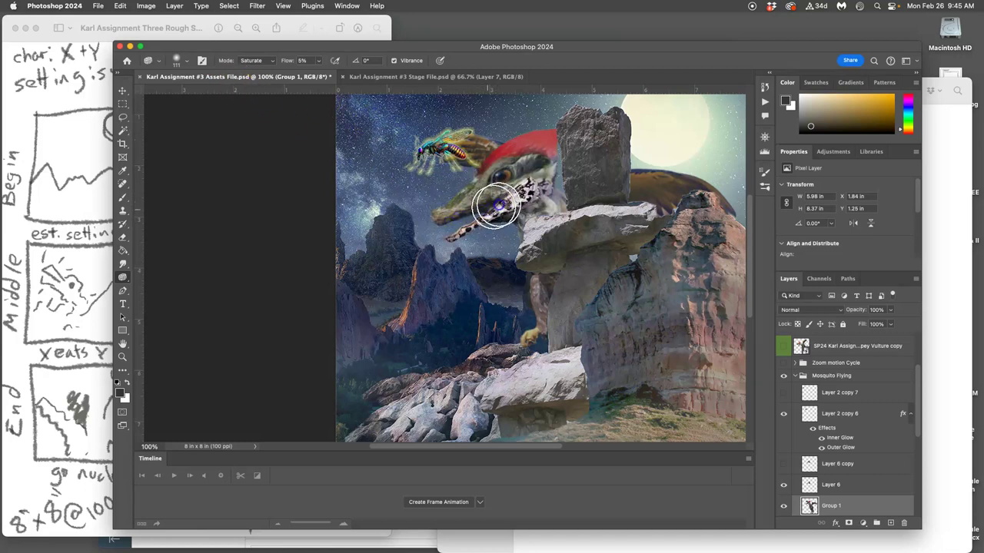
{"action": "mouse_move", "coordinate": [346, 268]}
{"action": "left_mouse_down"}
{"action": "mouse_move", "coordinate": [199, 216]}
{"action": "mouse_move", "coordinate": [219, 312]}
{"action": "mouse_move", "coordinate": [199, 329]}
{"action": "mouse_move", "coordinate": [126, 277]}
{"action": "mouse_move", "coordinate": [152, 285]}
{"action": "left_mouse_up"}
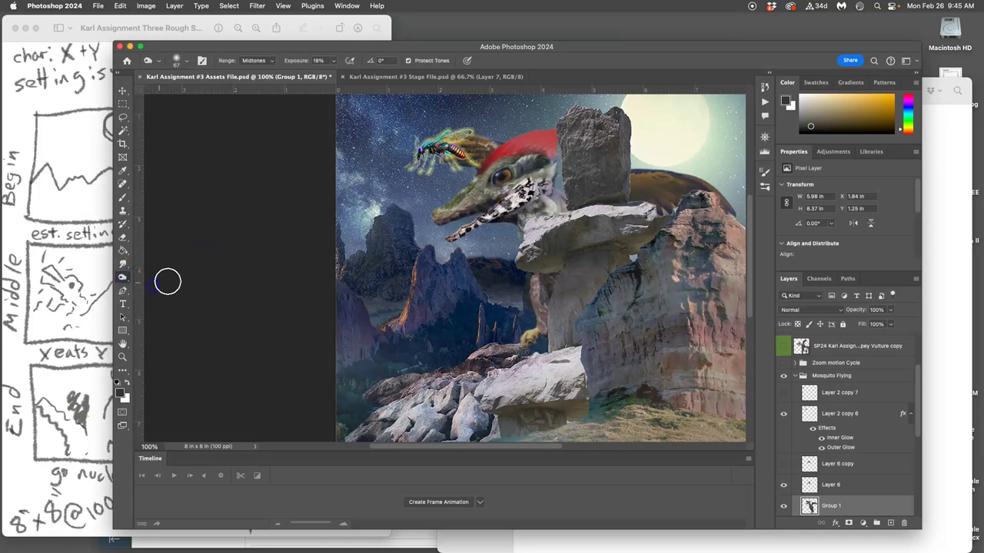
- Burn the shadows of the rocks and mountains behind the rock pillar
{"action": "left_click", "coordinate": [257, 60]}
{"action": "left_click", "coordinate": [257, 52]}
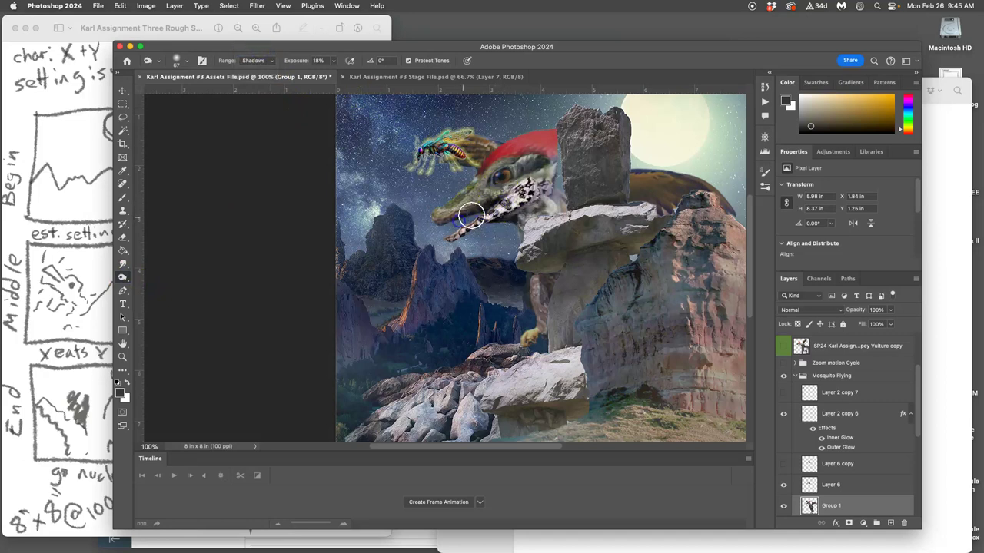
{"action": "mouse_move", "coordinate": [435, 246]}
{"action": "left_mouse_down"}
{"action": "mouse_move", "coordinate": [443, 369]}
{"action": "mouse_move", "coordinate": [454, 374]}
{"action": "mouse_move", "coordinate": [464, 306]}
{"action": "left_mouse_up"}
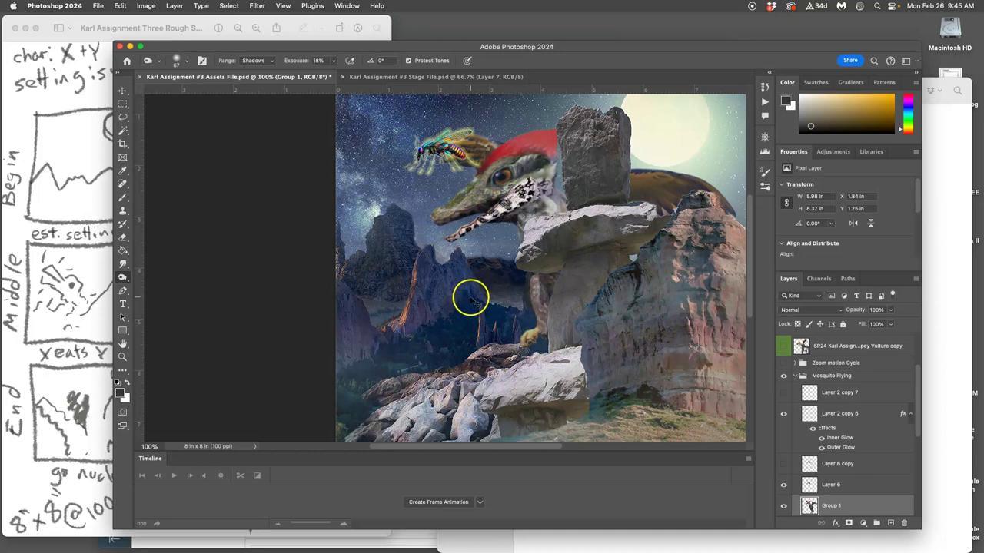
{"action": "mouse_move", "coordinate": [469, 297]}
{"action": "left_mouse_down"}
{"action": "mouse_move", "coordinate": [482, 269]}
{"action": "mouse_move", "coordinate": [507, 266]}
{"action": "left_mouse_up"}
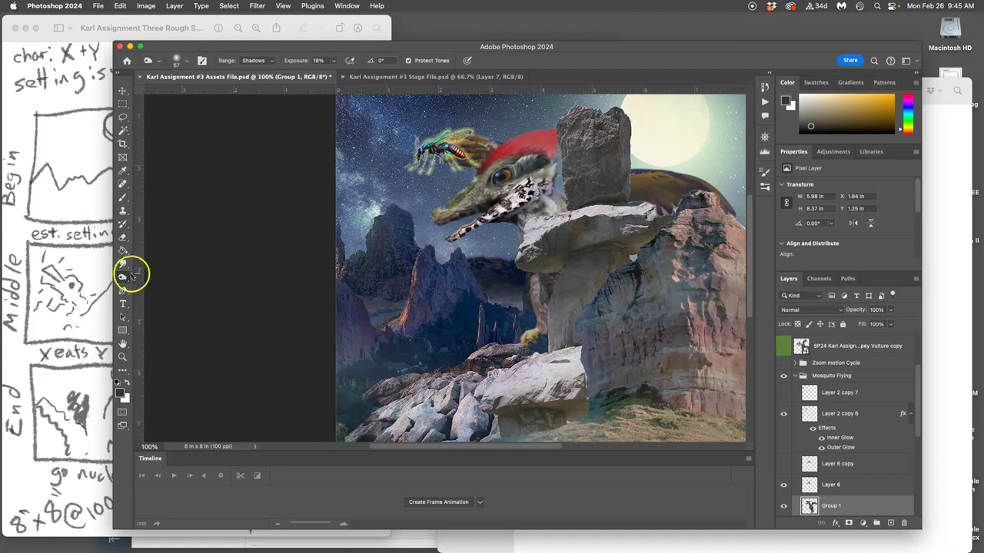
- Dodge the vulture creature's head with Midtones at 19% exposure and an 84 px soft brush
{"action": "left_click_drag", "start_coordinate": [123, 278], "coordinate": [154, 278]}
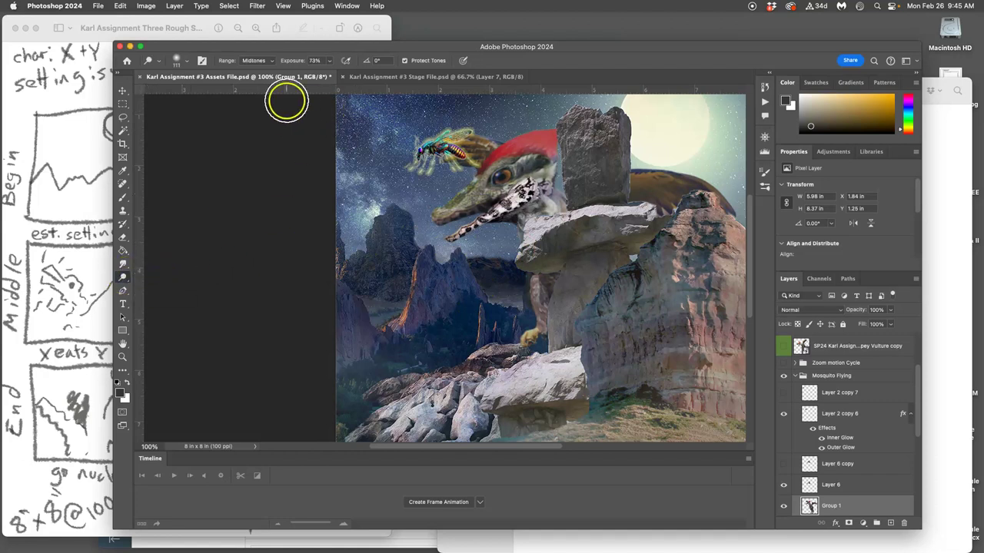
{"action": "left_click", "coordinate": [330, 62]}
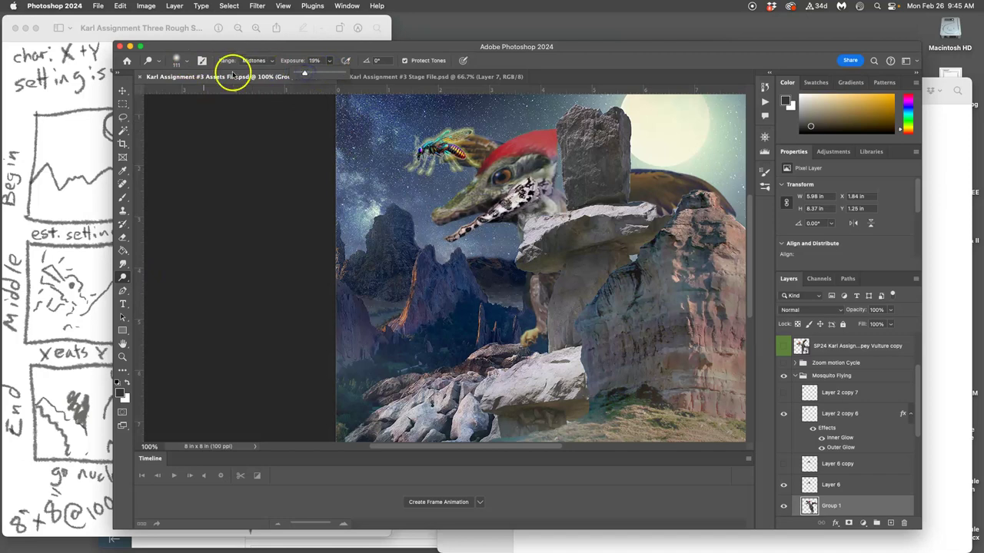
{"action": "left_click", "coordinate": [189, 62]}
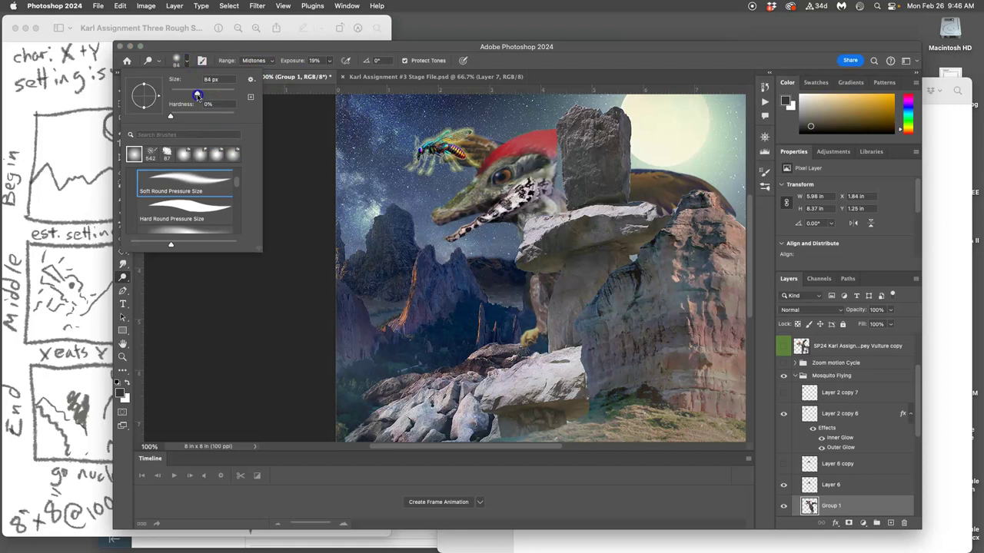
{"action": "left_click", "coordinate": [473, 200]}
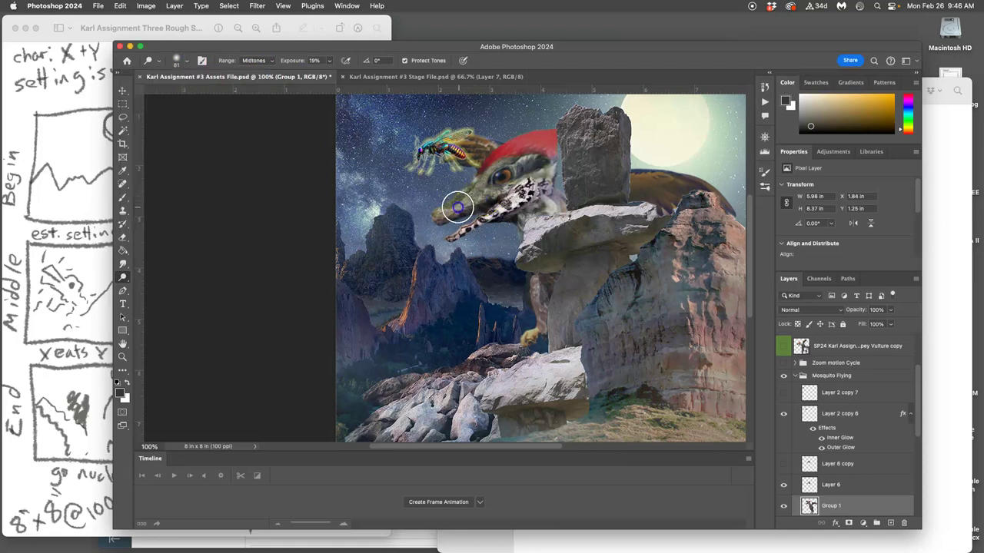
{"action": "mouse_move", "coordinate": [461, 182]}
{"action": "left_mouse_down"}
{"action": "mouse_move", "coordinate": [525, 139]}
{"action": "mouse_move", "coordinate": [449, 236]}
{"action": "mouse_move", "coordinate": [442, 286]}
{"action": "mouse_move", "coordinate": [454, 191]}
{"action": "mouse_move", "coordinate": [476, 163]}
{"action": "mouse_move", "coordinate": [506, 170]}
{"action": "mouse_move", "coordinate": [438, 218]}
{"action": "mouse_move", "coordinate": [520, 188]}
{"action": "mouse_move", "coordinate": [474, 195]}
{"action": "mouse_move", "coordinate": [432, 233]}
{"action": "mouse_move", "coordinate": [421, 272]}
{"action": "mouse_move", "coordinate": [415, 224]}
{"action": "mouse_move", "coordinate": [521, 166]}
{"action": "mouse_move", "coordinate": [493, 174]}
{"action": "mouse_move", "coordinate": [514, 181]}
{"action": "mouse_move", "coordinate": [527, 150]}
{"action": "left_mouse_up"}
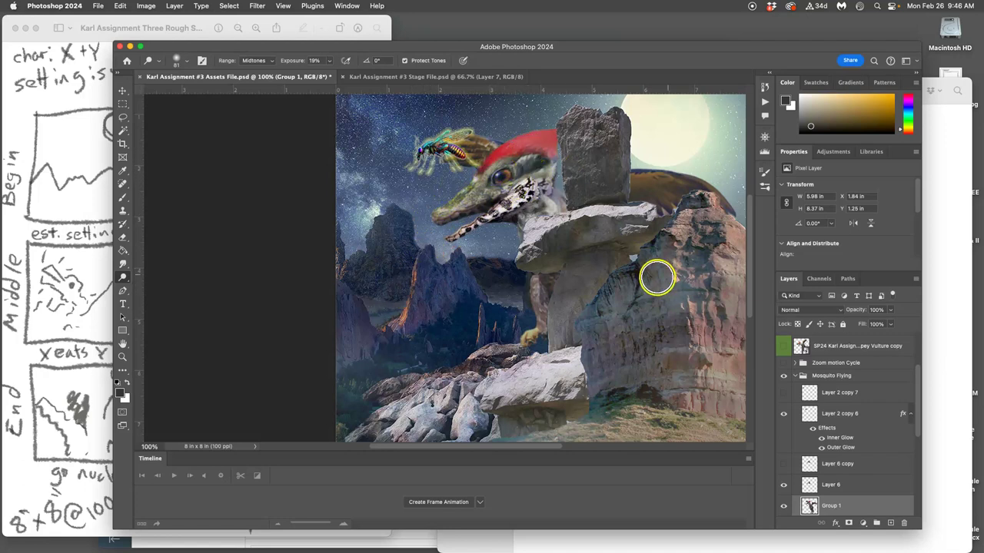
{"action": "scroll", "coordinate": [809, 464], "scroll_direction": "up", "scroll_amount": 5}
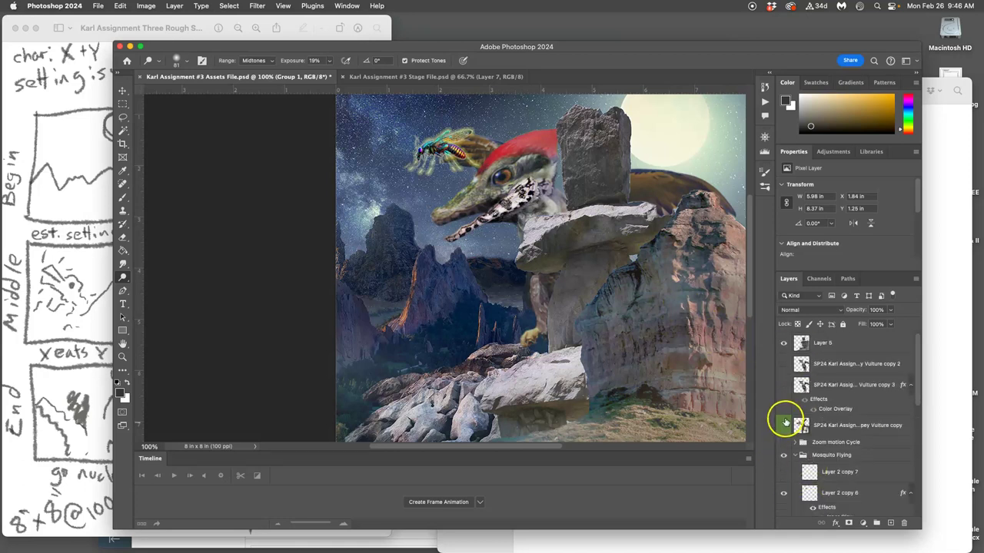
{"action": "left_click", "coordinate": [784, 426]}
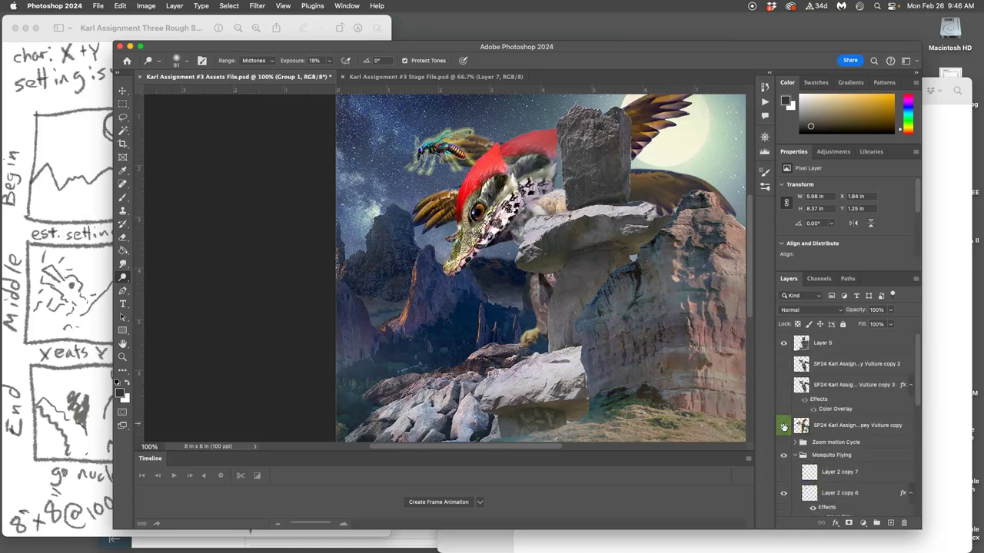
{"action": "left_click", "coordinate": [783, 426]}
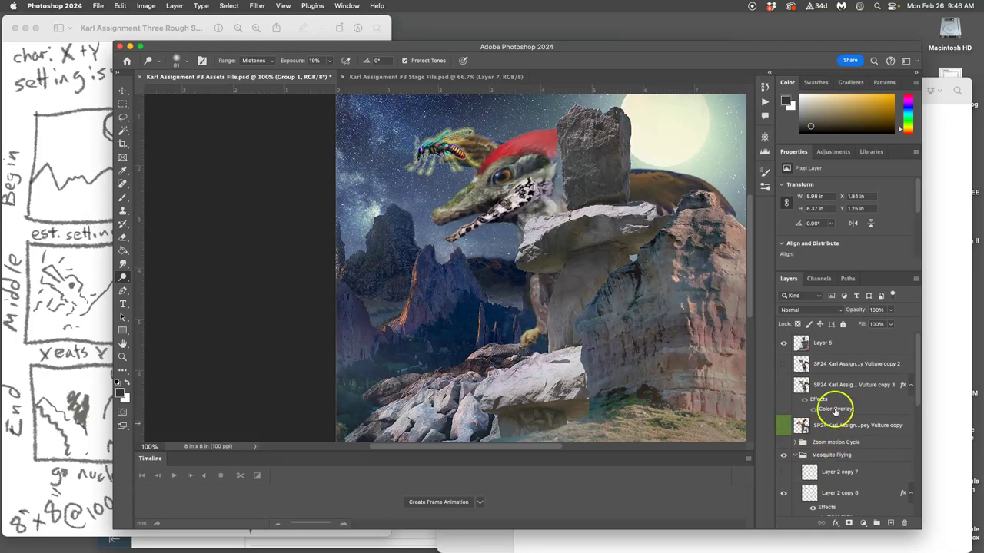
{"action": "scroll", "coordinate": [836, 425], "scroll_direction": "down", "scroll_amount": 5}
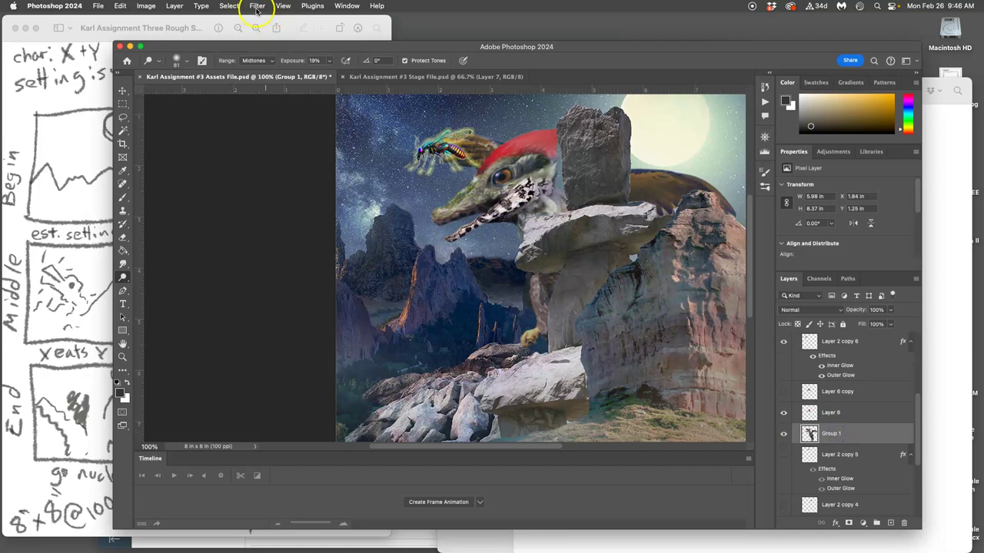
- Set the Sharpen tool to 17% strength, undoing a trial stroke on the creature's head
{"action": "right_click", "coordinate": [123, 269]}
{"action": "left_click", "coordinate": [163, 272]}
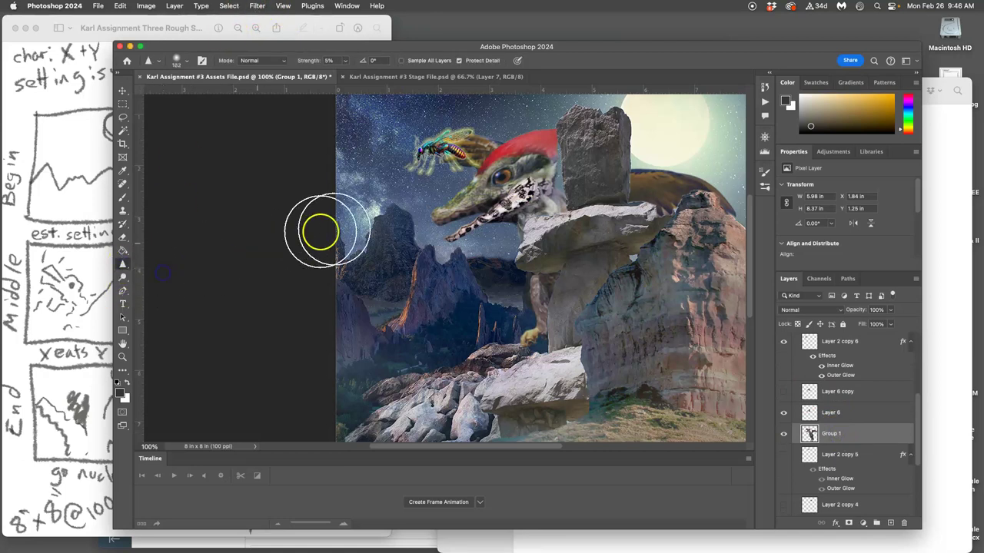
{"action": "left_click", "coordinate": [345, 59]}
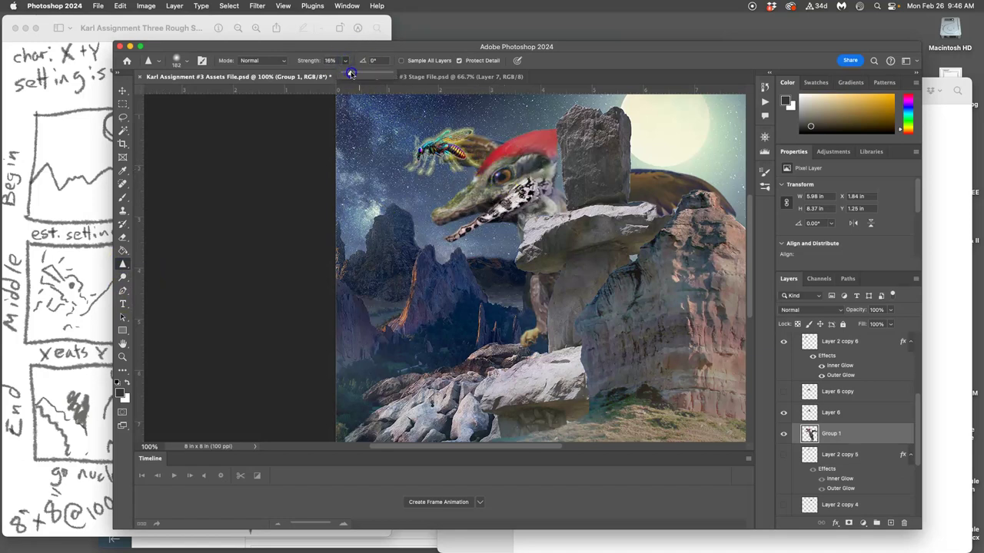
{"action": "left_click", "coordinate": [523, 158]}
{"action": "mouse_move", "coordinate": [442, 202]}
{"action": "left_mouse_down"}
{"action": "mouse_move", "coordinate": [505, 175]}
{"action": "mouse_move", "coordinate": [505, 165]}
{"action": "mouse_move", "coordinate": [496, 180]}
{"action": "left_mouse_up"}
{"action": "key", "text": "super+z"}
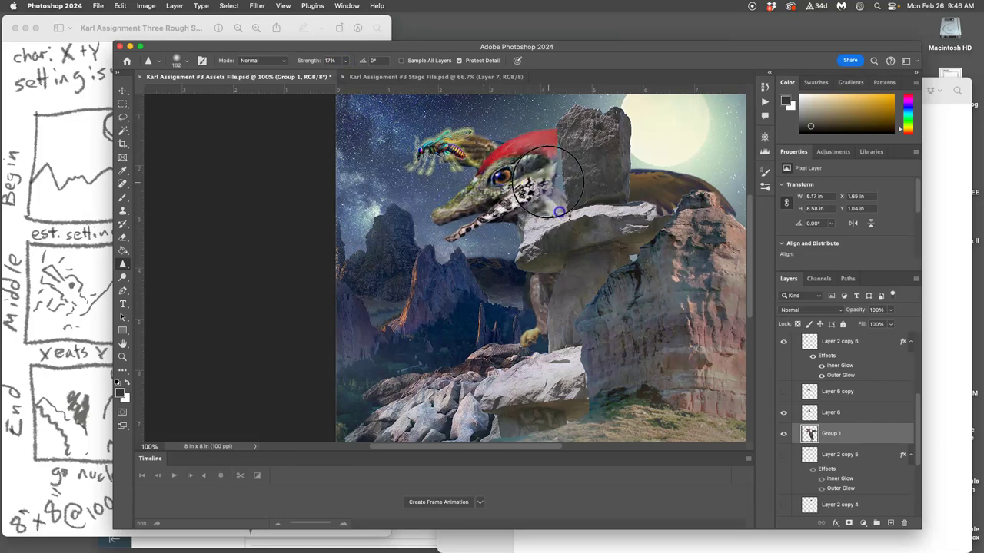
- Sharpen the wing, rock, glowing mosquito and the claw by the pillar
{"action": "mouse_move", "coordinate": [682, 198]}
{"action": "left_mouse_down"}
{"action": "mouse_move", "coordinate": [659, 193]}
{"action": "mouse_move", "coordinate": [692, 209]}
{"action": "mouse_move", "coordinate": [630, 325]}
{"action": "mouse_move", "coordinate": [730, 390]}
{"action": "left_mouse_up"}
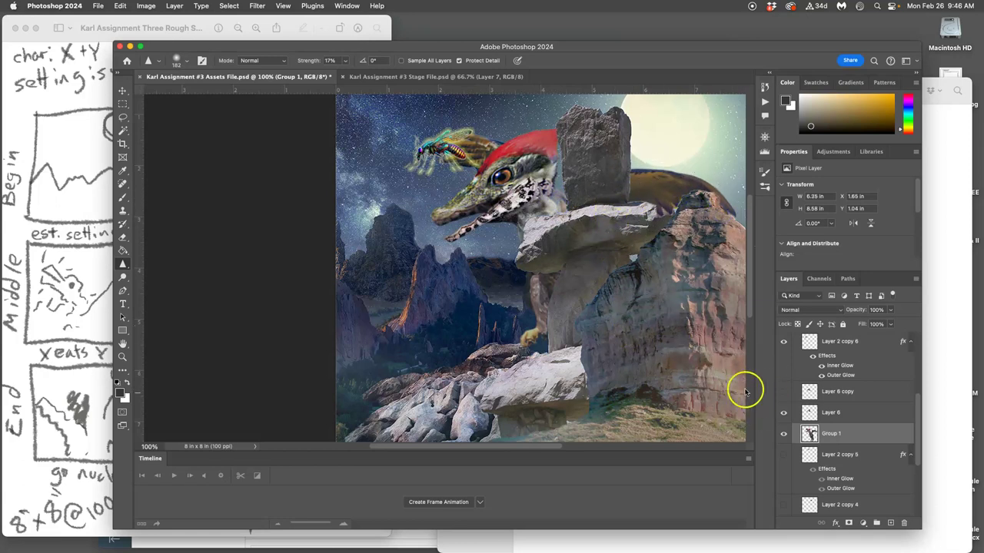
{"action": "left_click_drag", "start_coordinate": [472, 105], "coordinate": [449, 137]}
{"action": "left_click", "coordinate": [799, 455]}
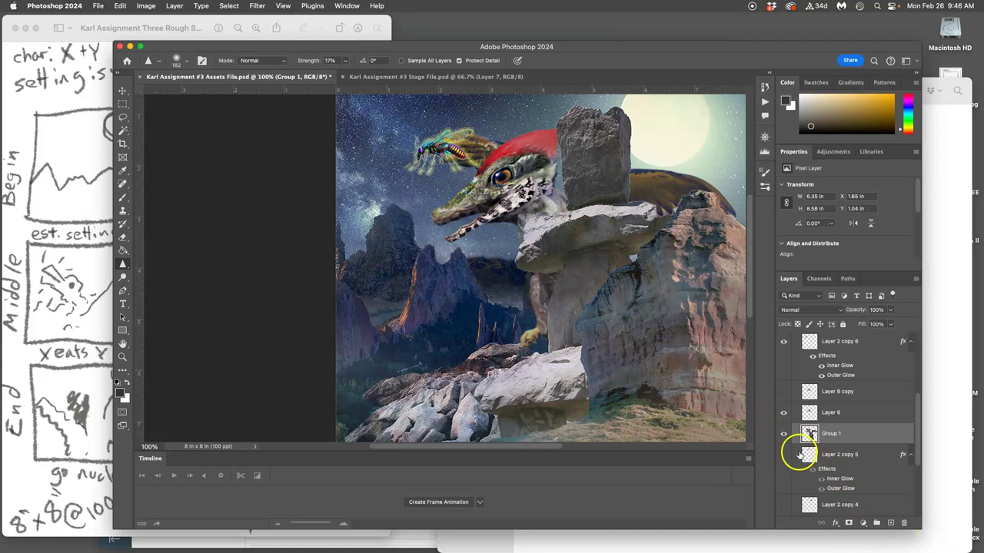
{"action": "left_click", "coordinate": [783, 435]}
{"action": "left_click", "coordinate": [783, 435]}
{"action": "mouse_move", "coordinate": [559, 166]}
{"action": "left_mouse_down"}
{"action": "mouse_move", "coordinate": [510, 192]}
{"action": "mouse_move", "coordinate": [554, 203]}
{"action": "left_mouse_up"}
{"action": "key", "text": "super+z"}
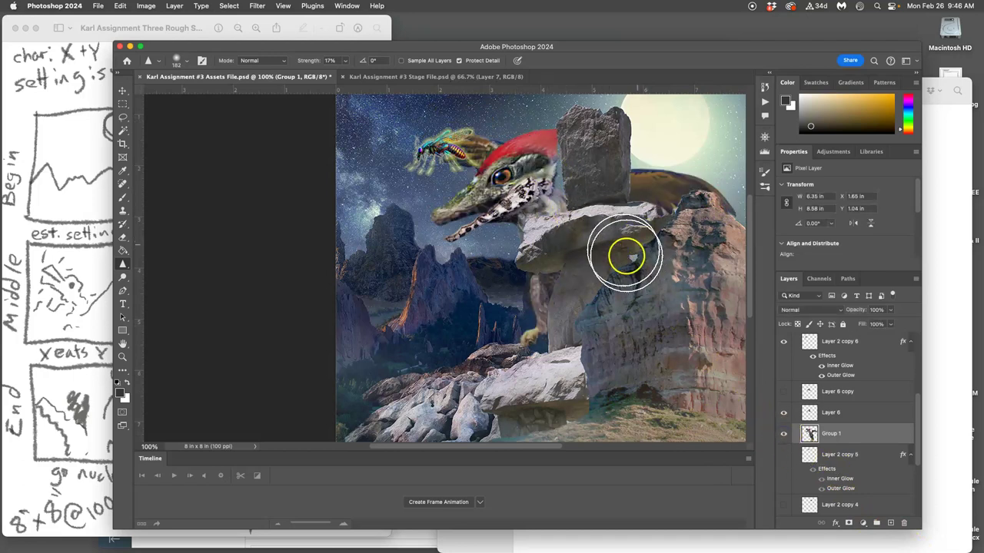
{"action": "mouse_move", "coordinate": [626, 330]}
{"action": "left_mouse_down"}
{"action": "mouse_move", "coordinate": [527, 330]}
{"action": "mouse_move", "coordinate": [533, 318]}
{"action": "mouse_move", "coordinate": [479, 407]}
{"action": "mouse_move", "coordinate": [530, 310]}
{"action": "mouse_move", "coordinate": [498, 428]}
{"action": "left_mouse_up"}
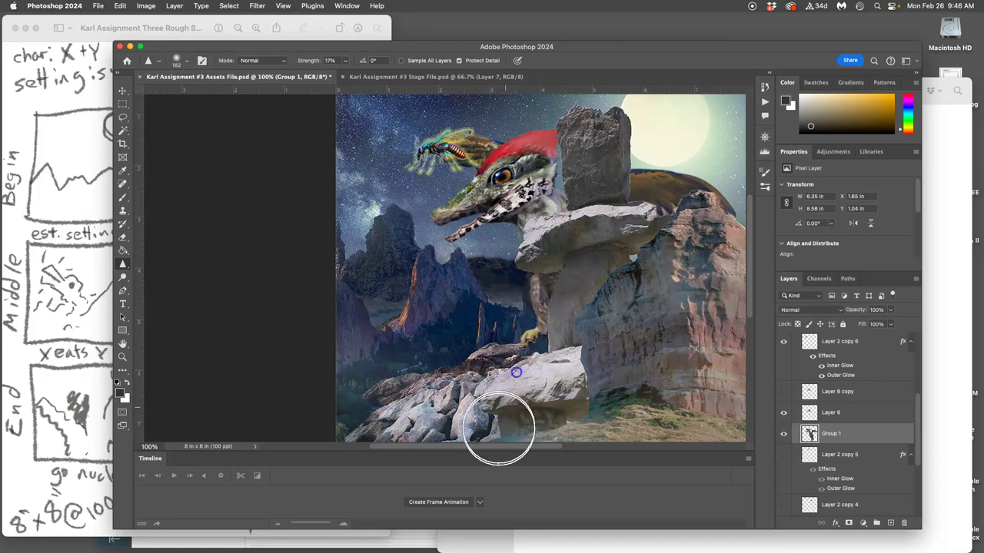
{"action": "key", "text": "super+plus"}
{"action": "key", "text": "super+minus"}
{"action": "left_click", "coordinate": [433, 78]}
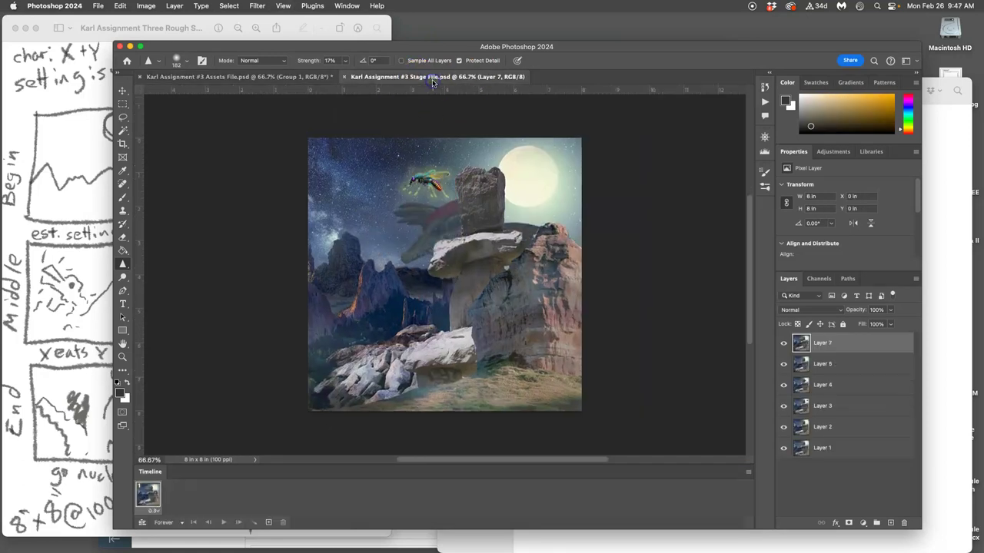
{"action": "left_click", "coordinate": [332, 76]}
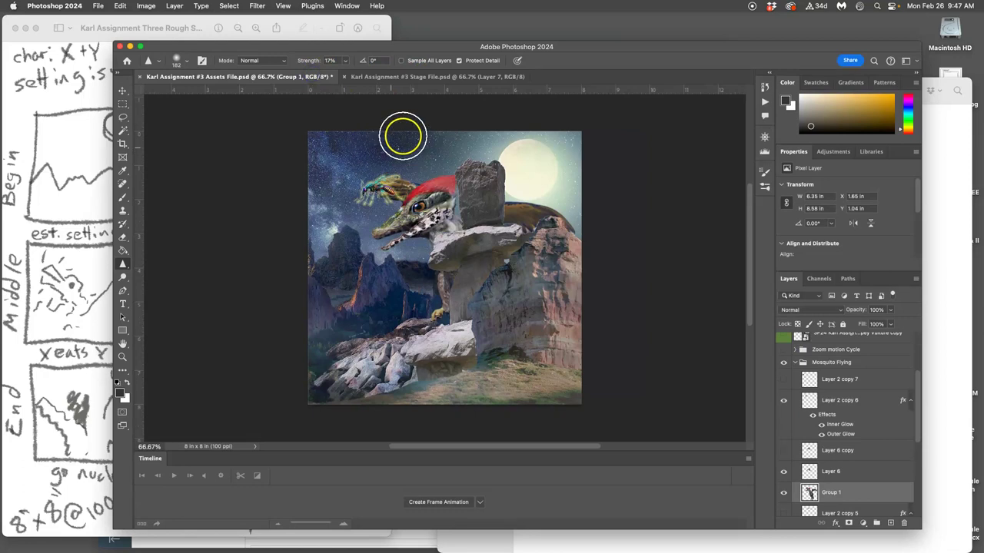
{"action": "left_click", "coordinate": [435, 78]}
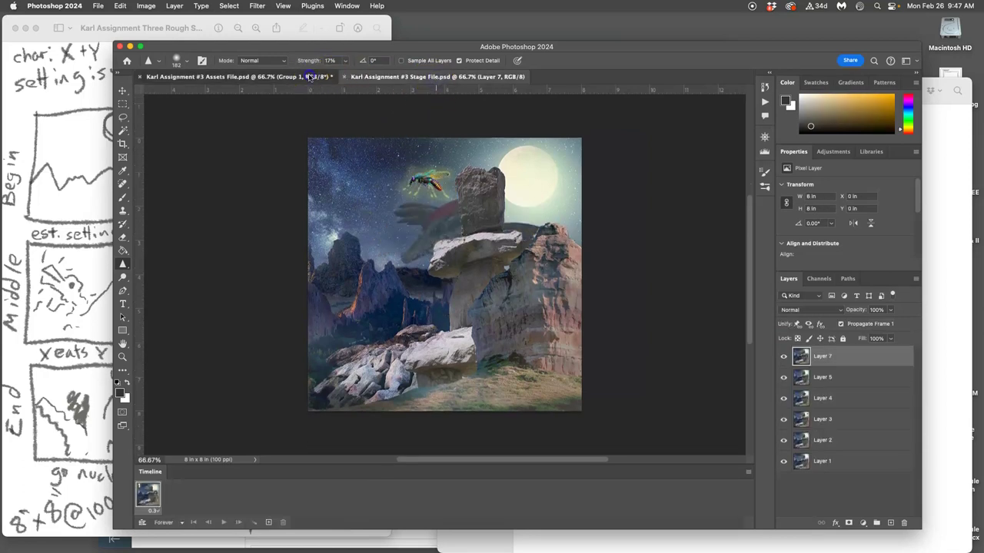
{"action": "left_click", "coordinate": [311, 77]}
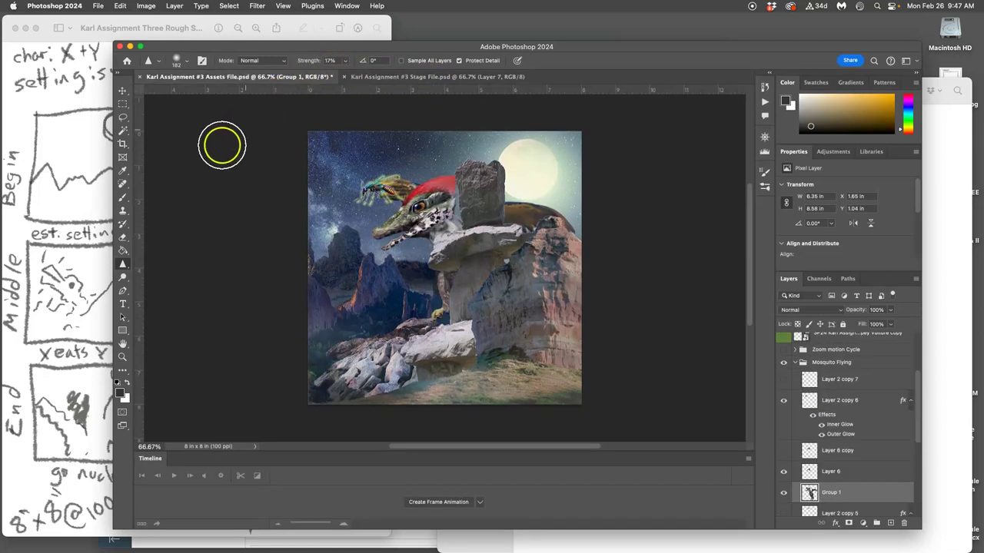
{"action": "left_click", "coordinate": [94, 255]}
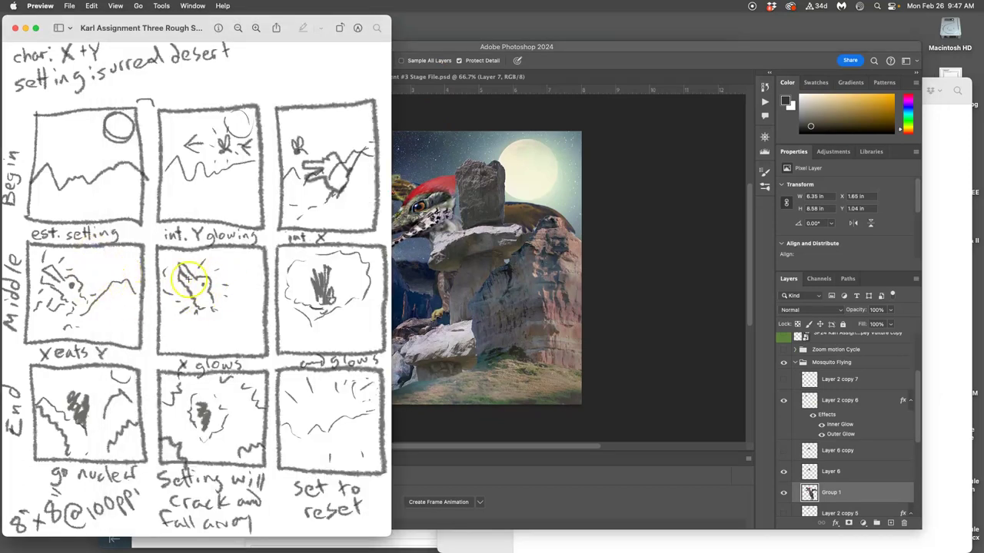
{"action": "left_click", "coordinate": [638, 208]}
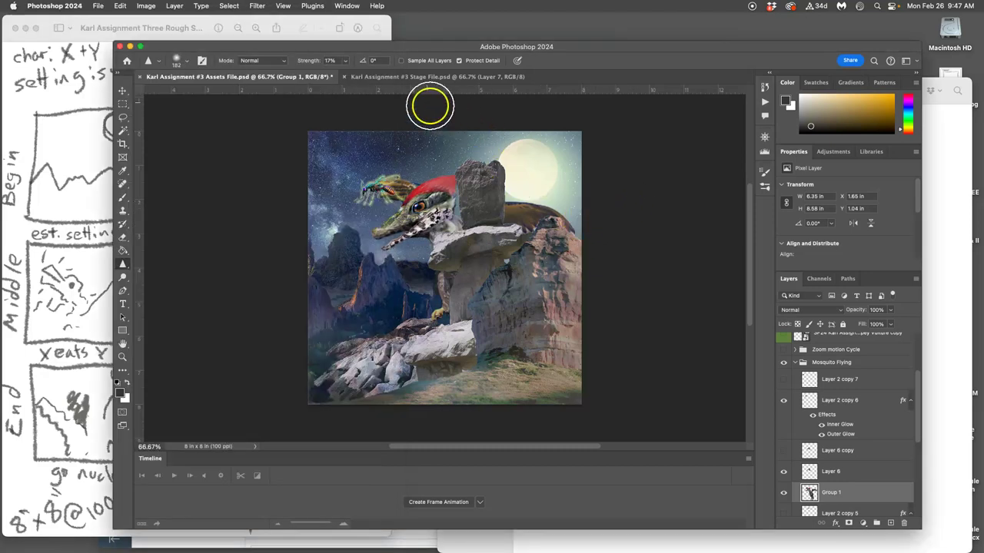
{"action": "left_click", "coordinate": [419, 77]}
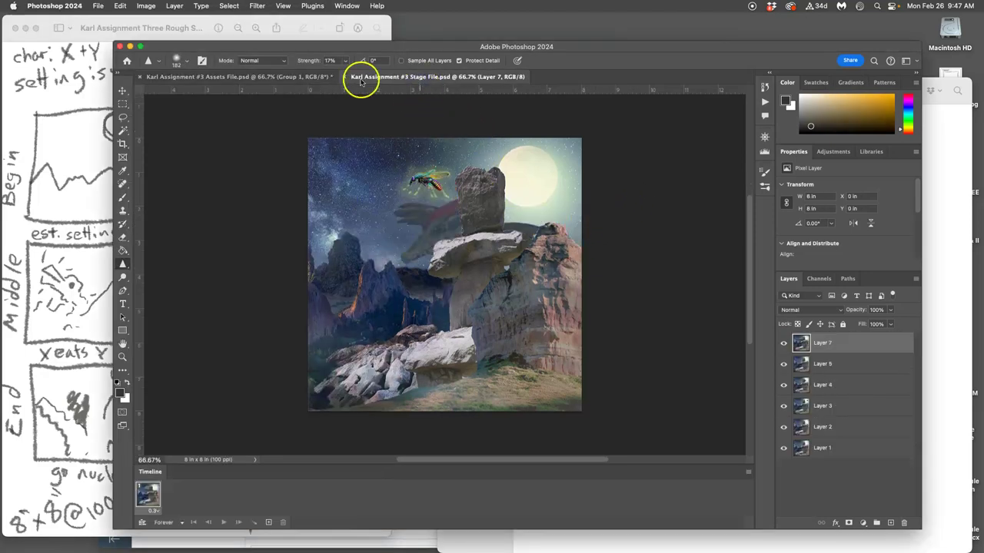
{"action": "left_click", "coordinate": [307, 77]}
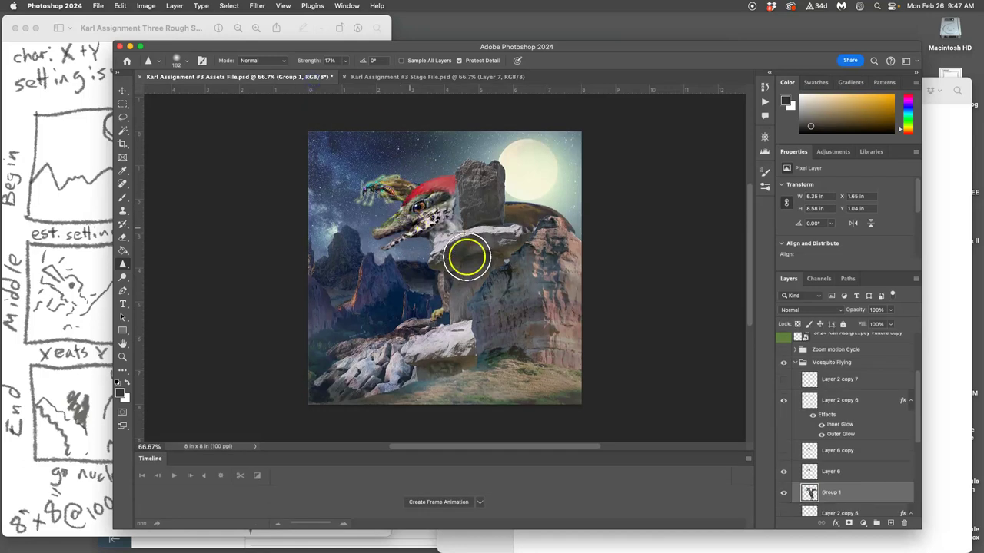
{"action": "left_click", "coordinate": [850, 473]}
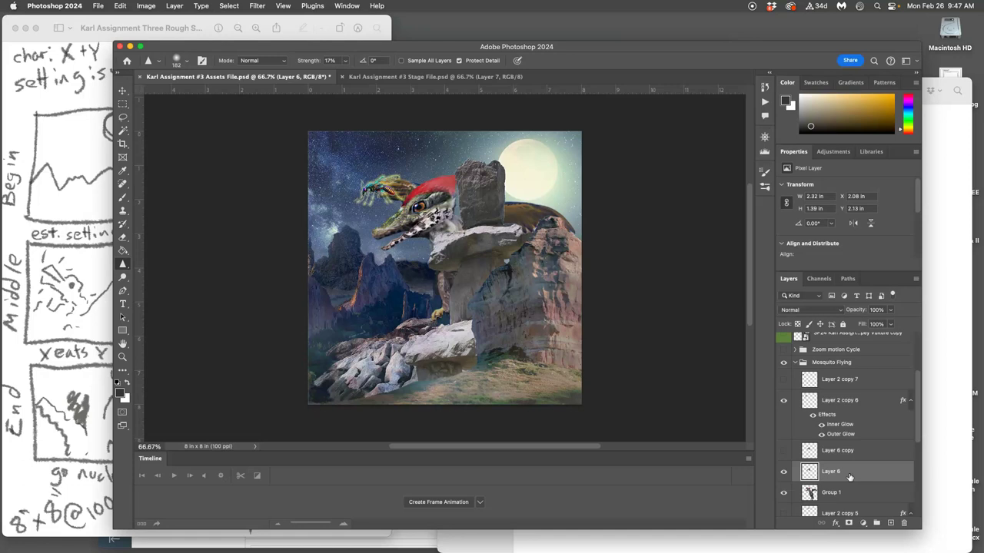
{"action": "left_click", "coordinate": [842, 494]}
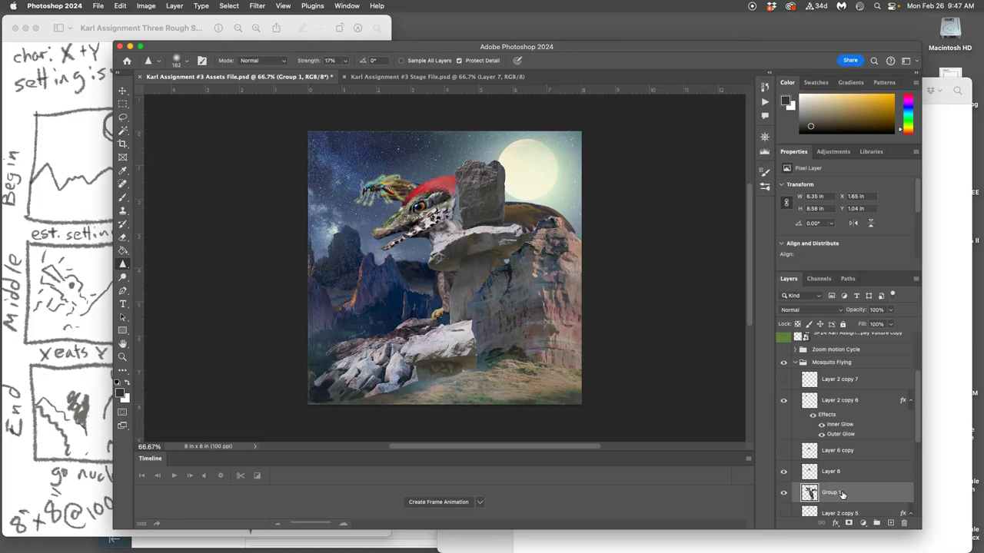
- Cancel the puppet warp and back up Layer 6 as Layer 6 copy 2
{"action": "left_click", "coordinate": [121, 6]}
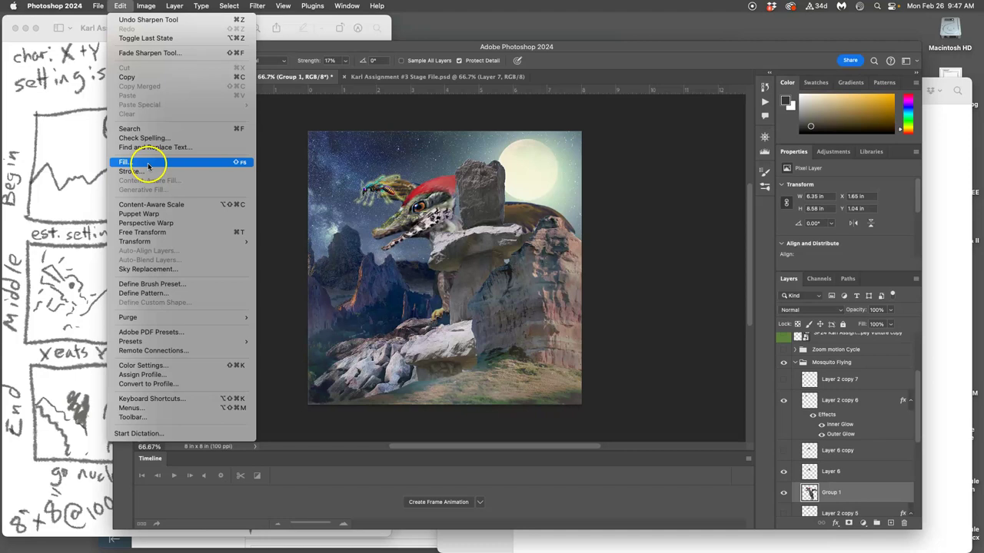
{"action": "left_click", "coordinate": [146, 215]}
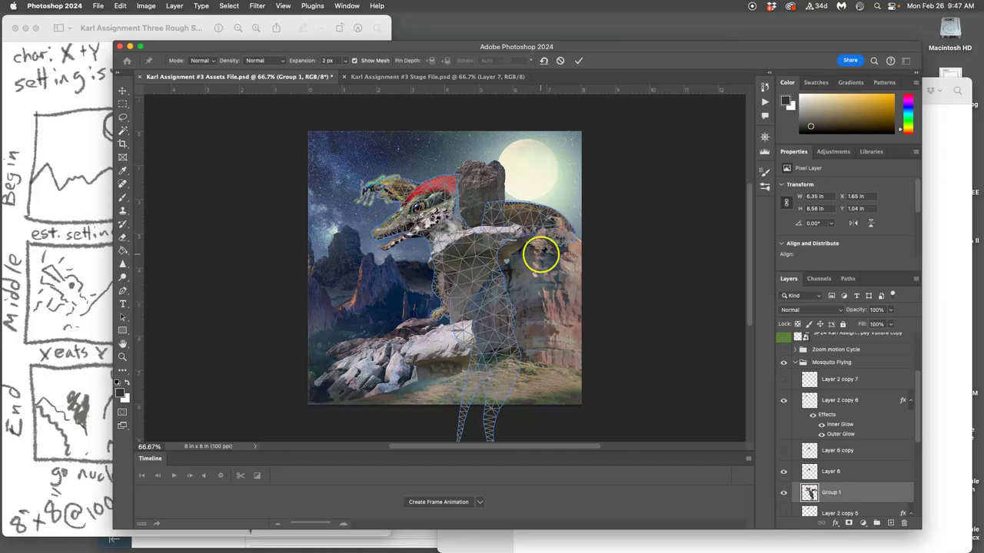
{"action": "key", "text": "Return"}
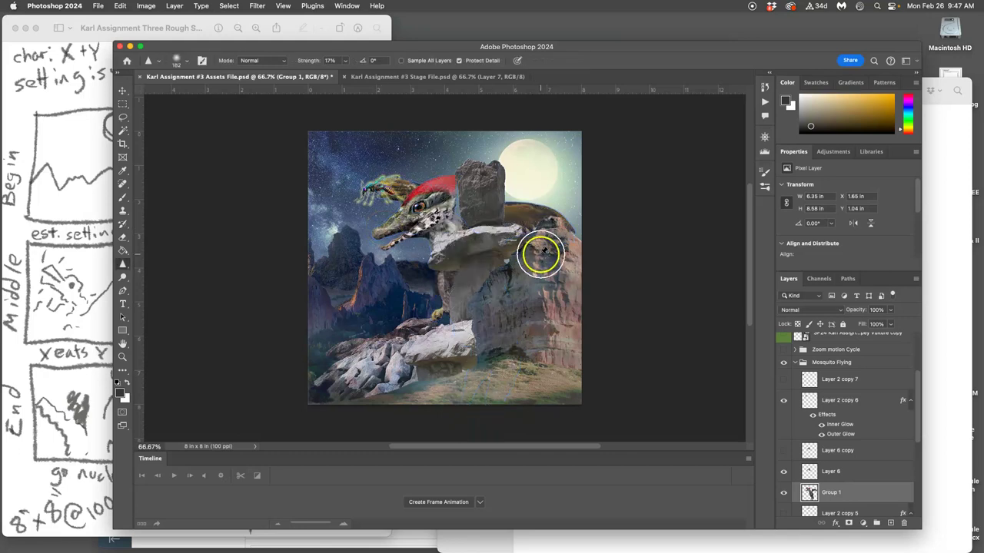
{"action": "left_click", "coordinate": [830, 471]}
{"action": "left_click_drag", "start_coordinate": [791, 471], "coordinate": [836, 494]}
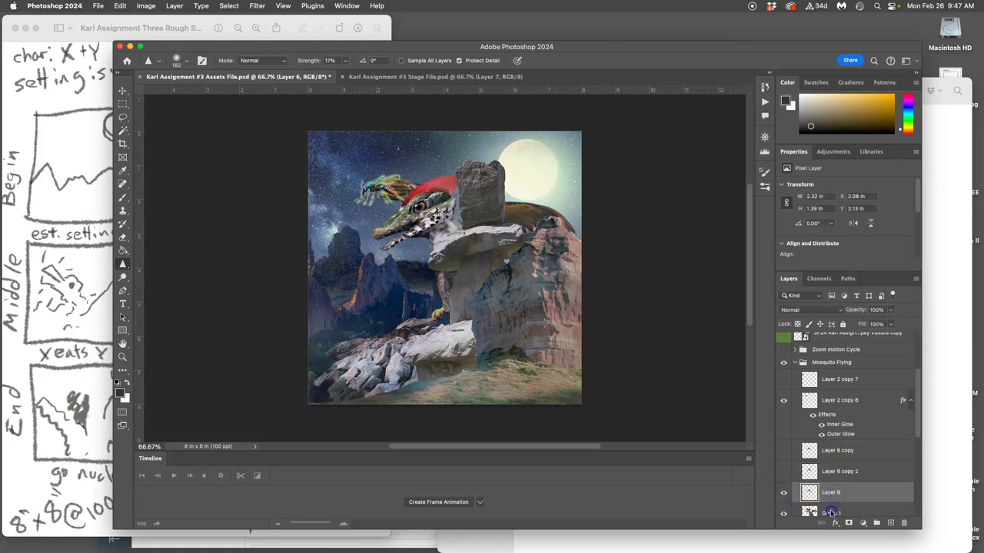
- Duplicate Group 1 and merge Group 1 copy into Layer 6
{"action": "left_click", "coordinate": [830, 513]}
{"action": "key", "text": "ctrl+z"}
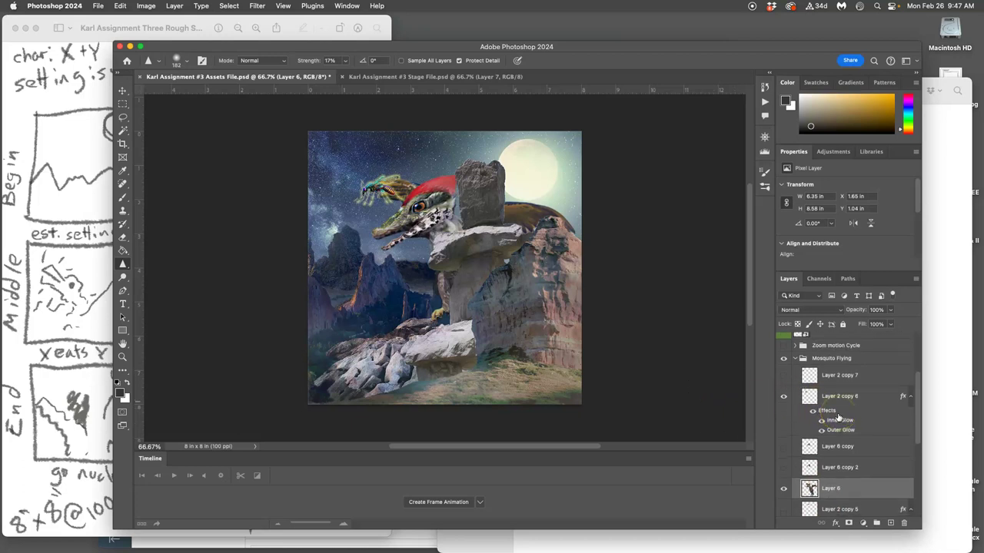
{"action": "key", "text": "ctrl+shift+z"}
{"action": "left_click", "coordinate": [834, 506]}
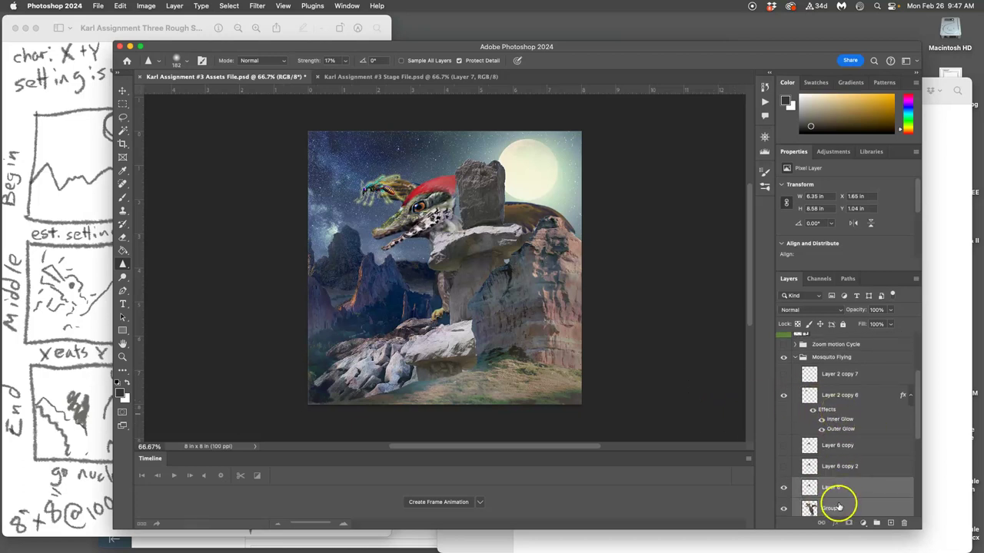
{"action": "key", "text": "ctrl+j"}
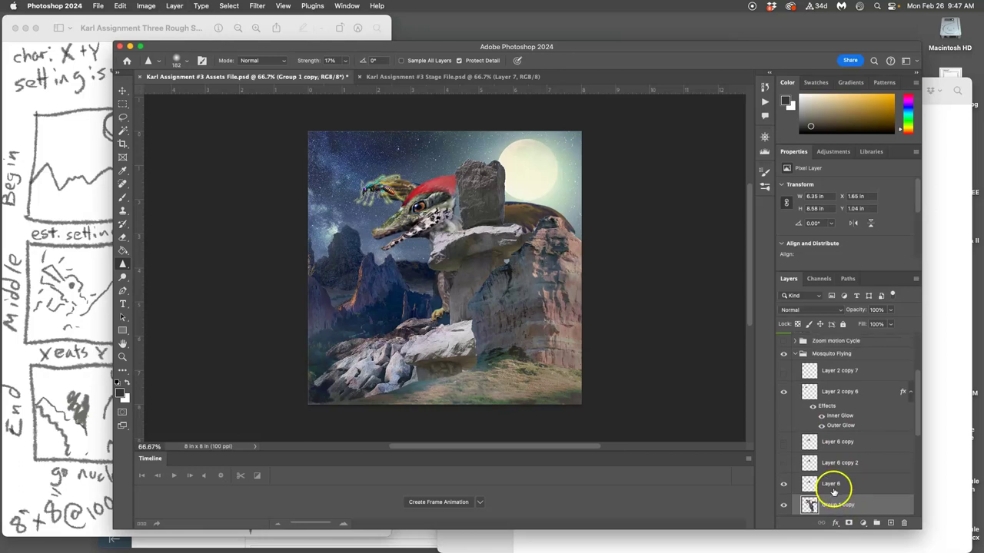
{"action": "scroll", "coordinate": [830, 492], "scroll_direction": "down", "scroll_amount": 2}
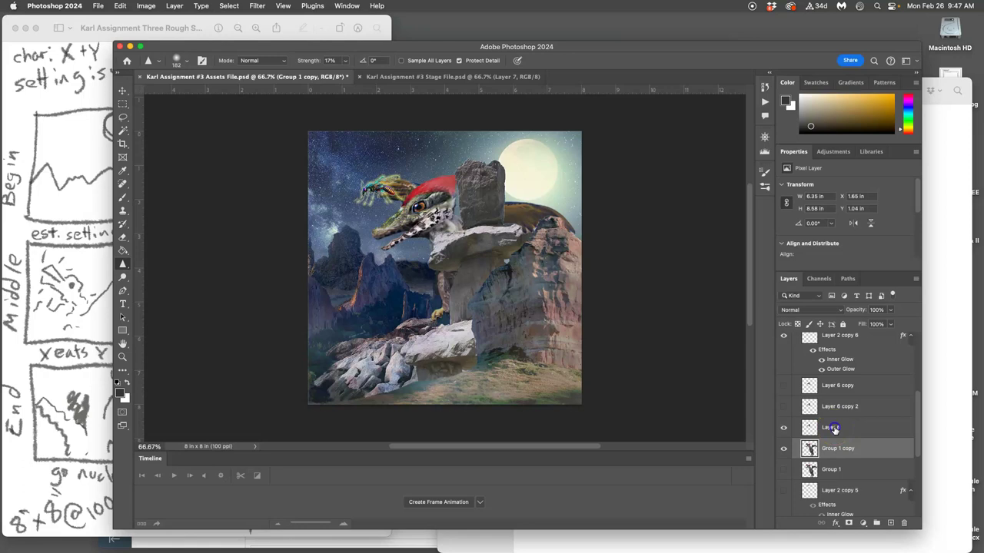
{"action": "left_click", "coordinate": [834, 429]}
{"action": "left_click", "coordinate": [834, 449], "text": "shift"}
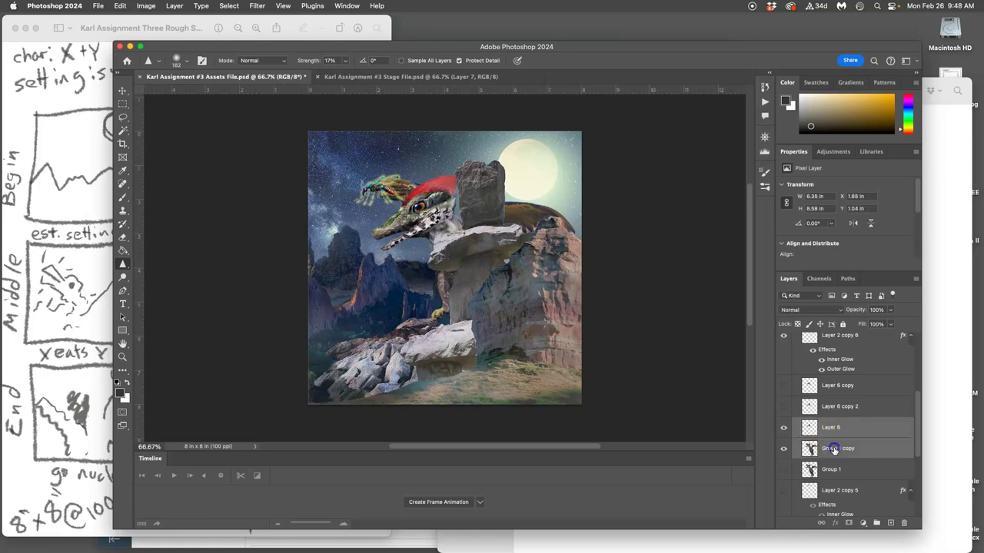
{"action": "key", "text": "super+e"}
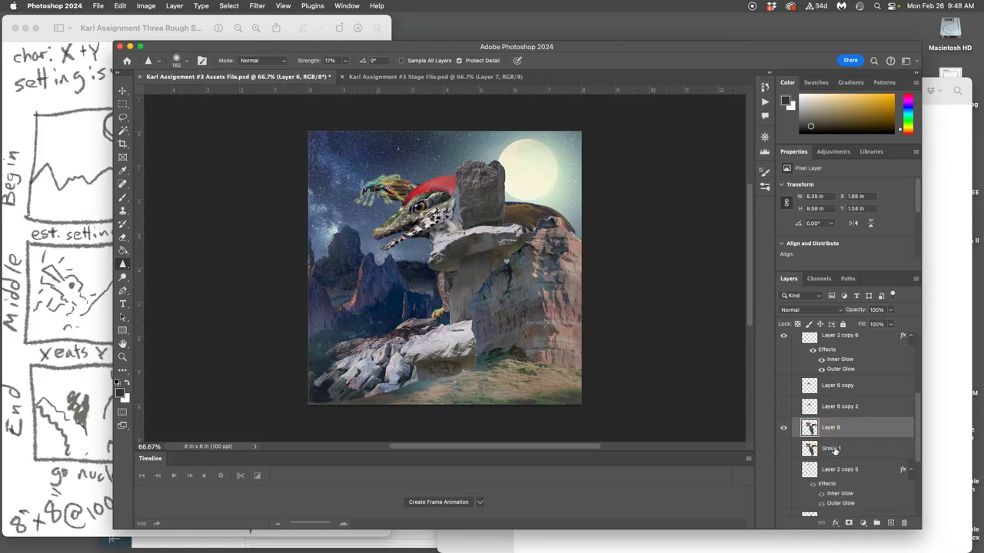
- Puppet-warp Layer 6 with pins, lifting the vulture's head and bending its neck about 21°
{"action": "left_click", "coordinate": [121, 6]}
{"action": "left_click", "coordinate": [152, 211]}
{"action": "left_click", "coordinate": [481, 247]}
{"action": "left_click", "coordinate": [520, 218]}
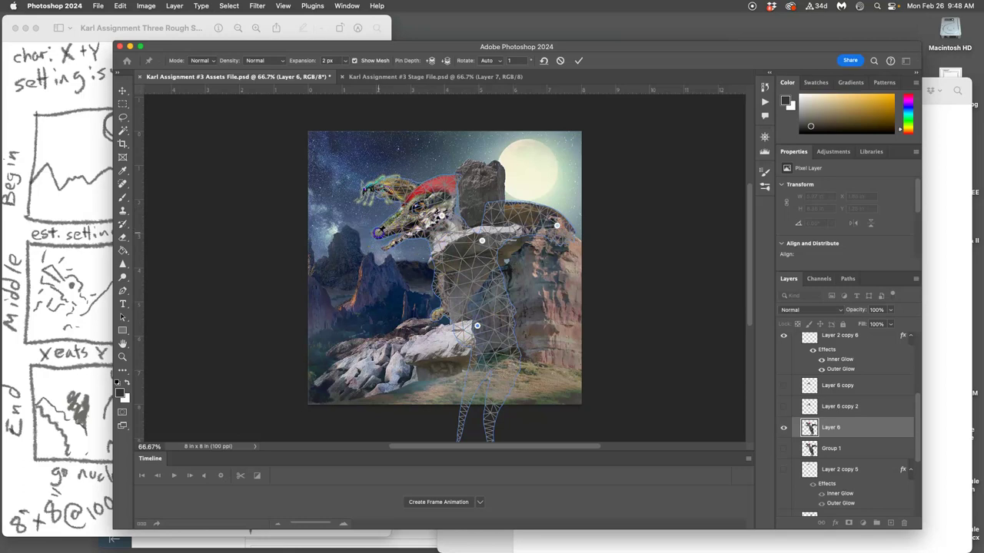
{"action": "left_click_drag", "start_coordinate": [377, 232], "coordinate": [375, 216]}
{"action": "left_click_drag", "start_coordinate": [455, 208], "coordinate": [456, 213]}
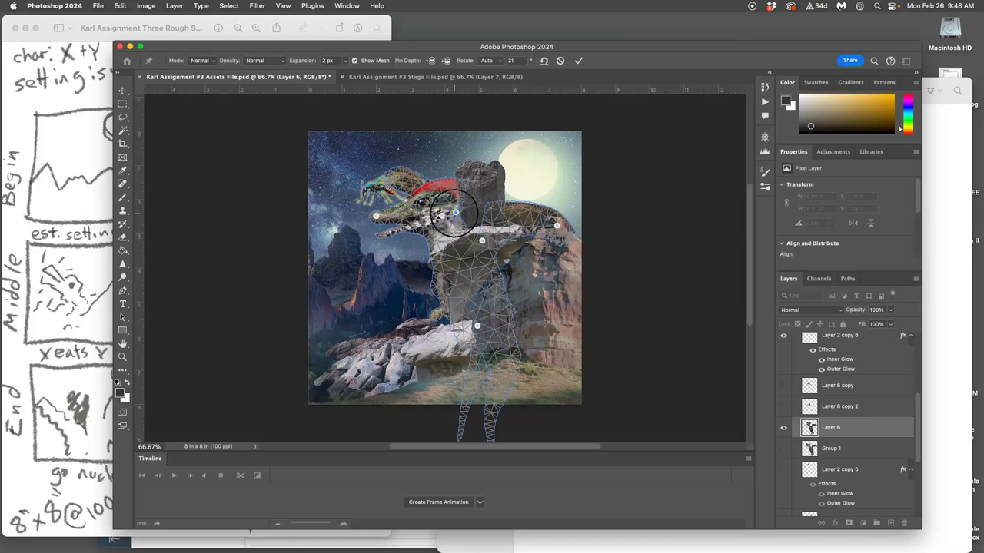
{"action": "key", "text": "Return"}
- Flip between the Stage File and Assets File to compare them
{"action": "left_click", "coordinate": [414, 79]}
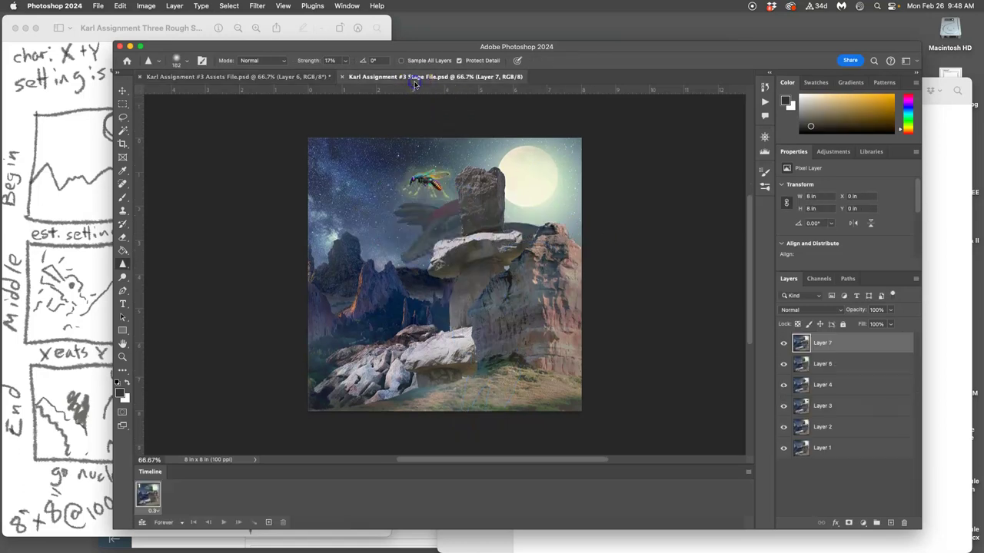
{"action": "left_click", "coordinate": [305, 80]}
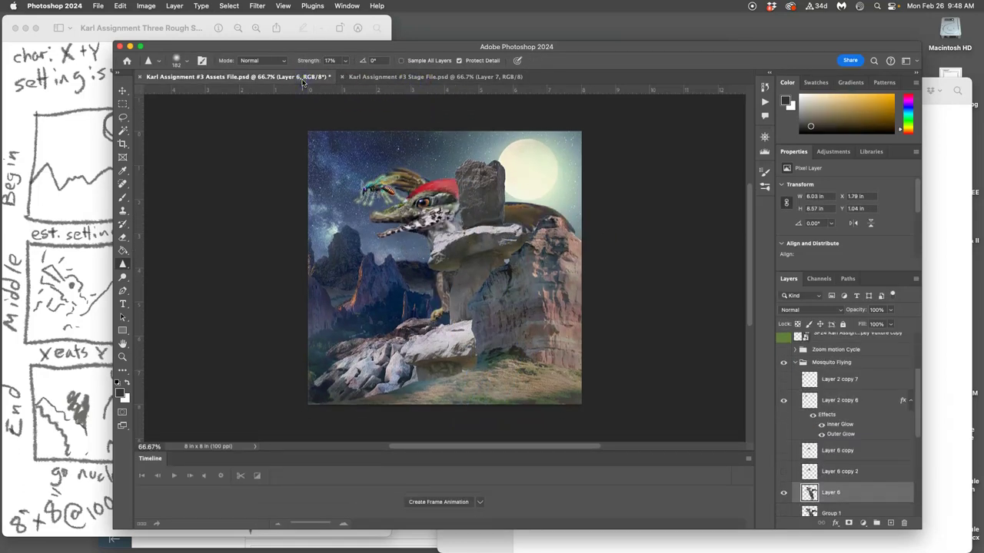
{"action": "left_click", "coordinate": [386, 80]}
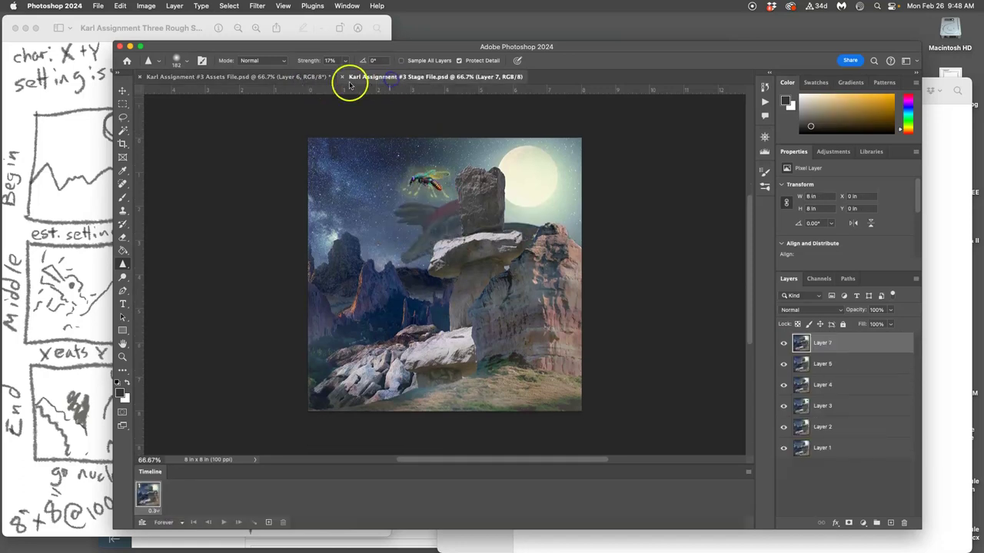
{"action": "left_click", "coordinate": [306, 80]}
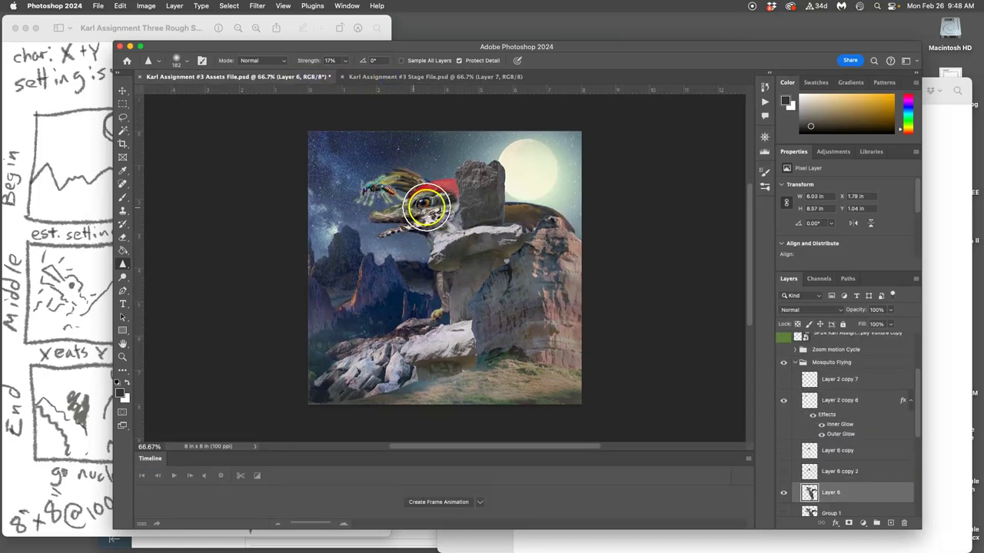
- Sharpen the glowing mosquito and toggle Layer 2 copy 6's visibility to check it
{"action": "mouse_move", "coordinate": [385, 210]}
{"action": "left_mouse_down"}
{"action": "mouse_move", "coordinate": [374, 198]}
{"action": "mouse_move", "coordinate": [380, 201]}
{"action": "left_mouse_up"}
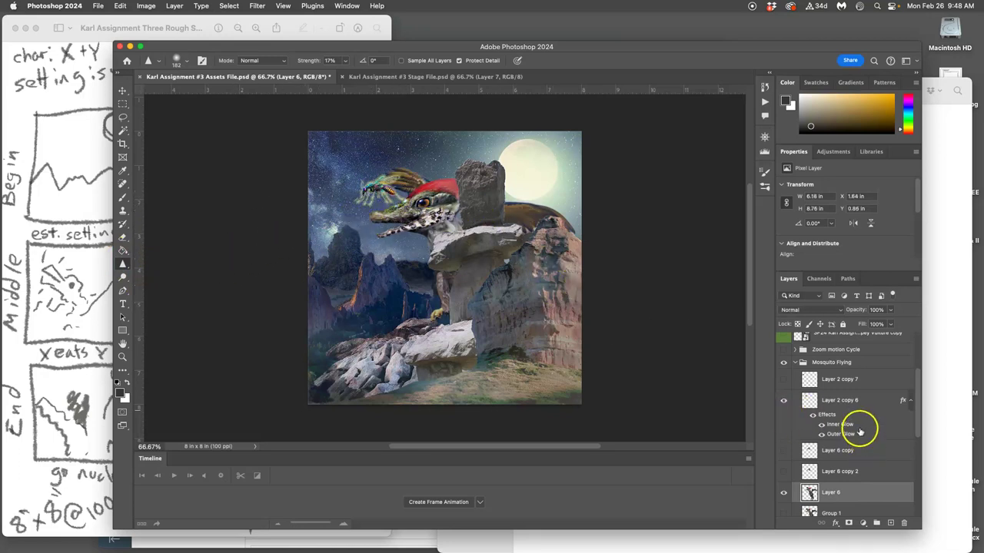
{"action": "scroll", "coordinate": [853, 429], "scroll_direction": "up", "scroll_amount": 2}
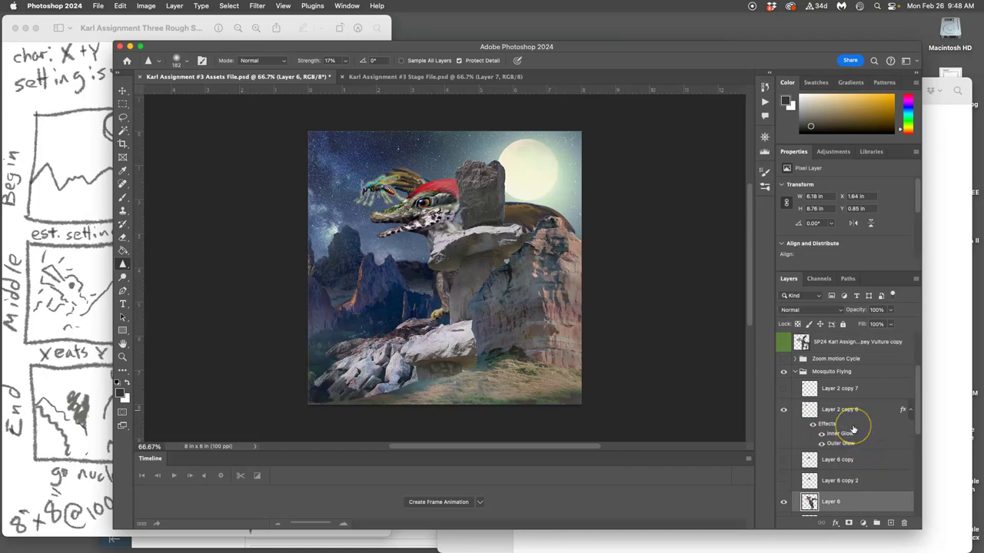
{"action": "left_click", "coordinate": [865, 428]}
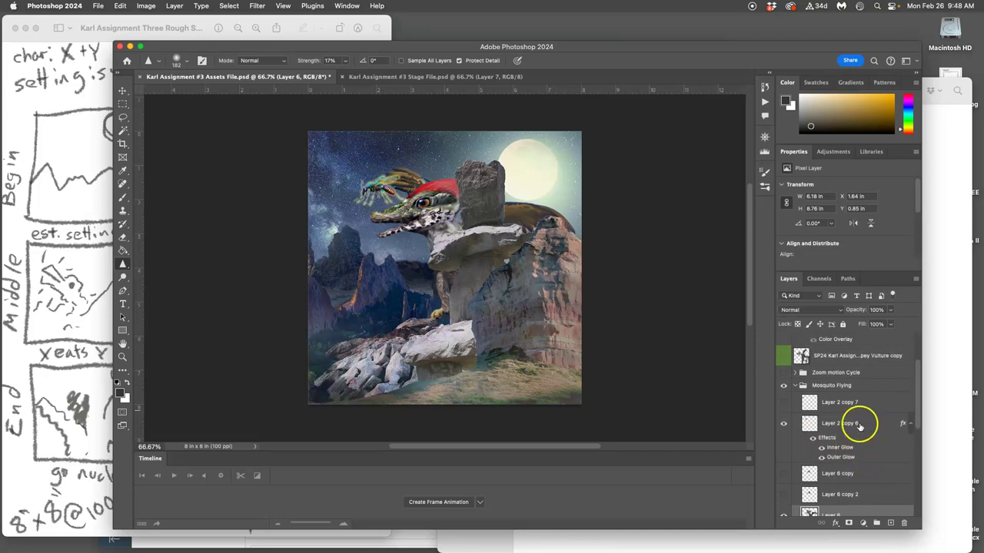
{"action": "left_click", "coordinate": [783, 424]}
{"action": "left_click", "coordinate": [783, 423]}
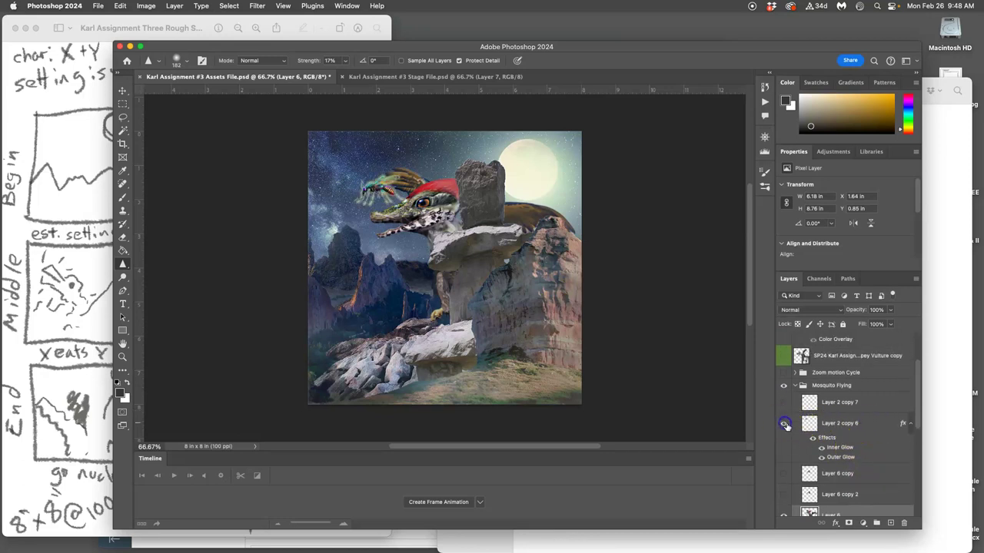
- Set the mosquito's Outer Glow to Spread 57%, Size 3 px and Opacity 16%
{"action": "double_click", "coordinate": [839, 458]}
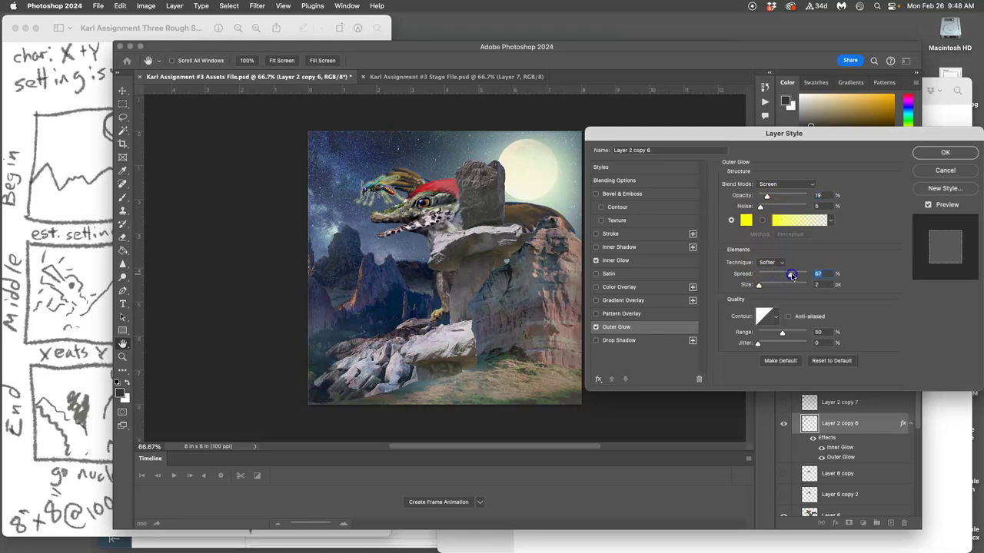
{"action": "mouse_move", "coordinate": [760, 286]}
{"action": "left_mouse_down"}
{"action": "mouse_move", "coordinate": [775, 286]}
{"action": "mouse_move", "coordinate": [762, 286]}
{"action": "left_mouse_up"}
{"action": "left_click_drag", "start_coordinate": [765, 197], "coordinate": [773, 198]}
{"action": "left_click", "coordinate": [929, 152]}
{"action": "key", "text": "super+t"}
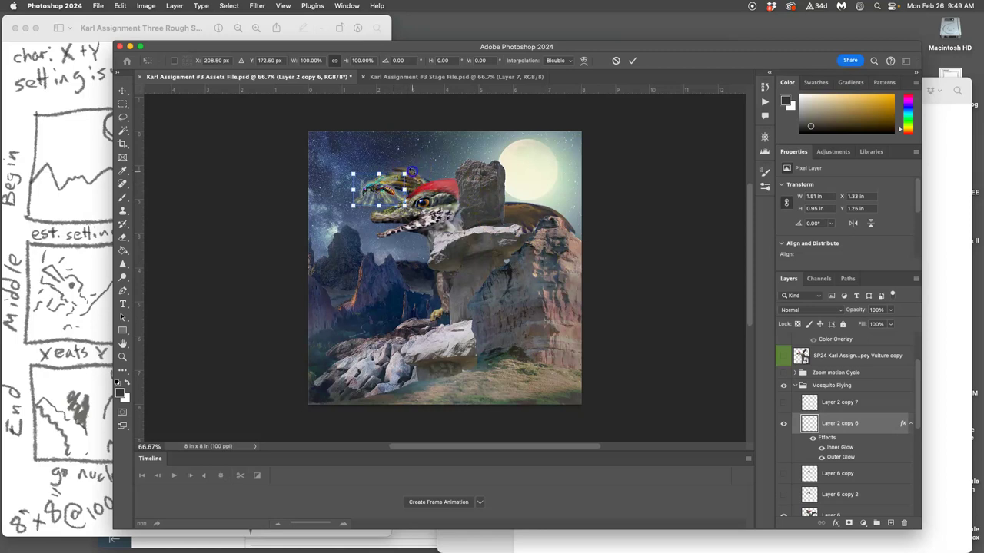
- Rotate the mosquito about 10° clockwise, apply a slight warp, and commit
{"action": "left_click_drag", "start_coordinate": [412, 174], "coordinate": [408, 182]}
{"action": "right_click", "coordinate": [389, 198]}
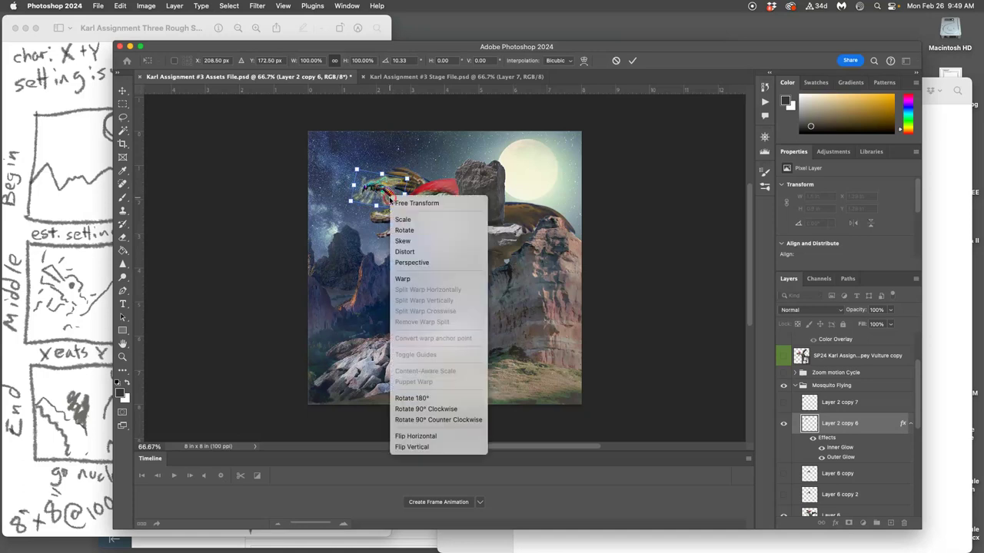
{"action": "left_click", "coordinate": [402, 279]}
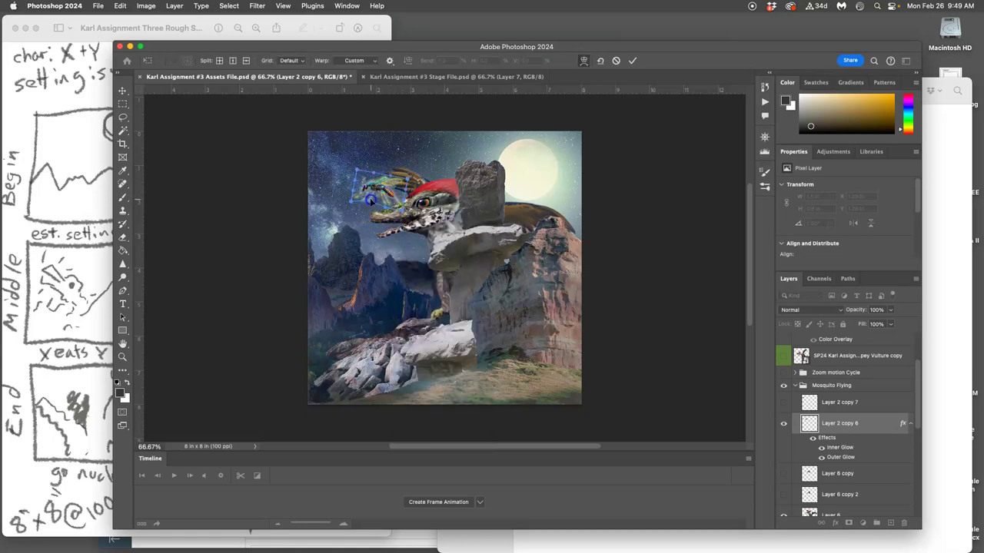
{"action": "key", "text": "Return"}
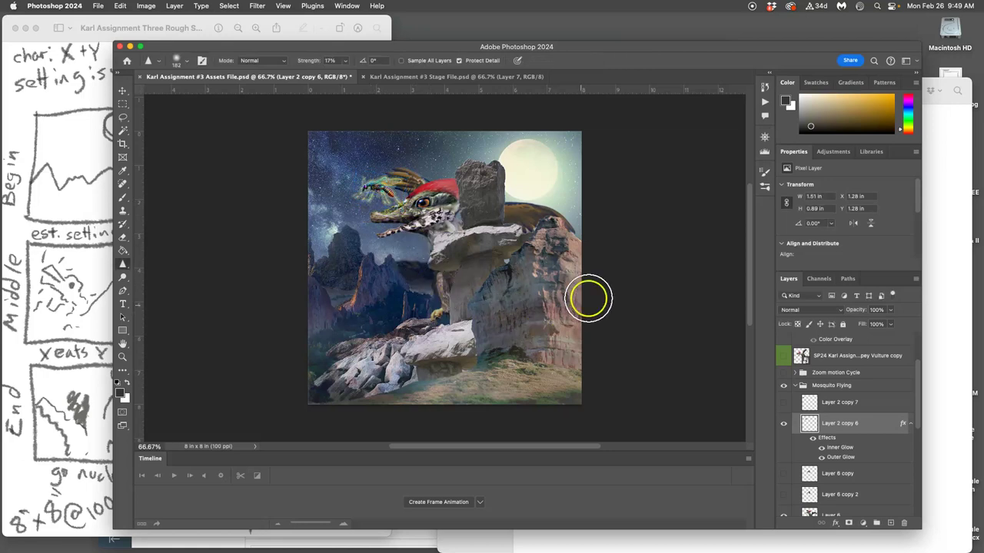
{"action": "left_click", "coordinate": [438, 77]}
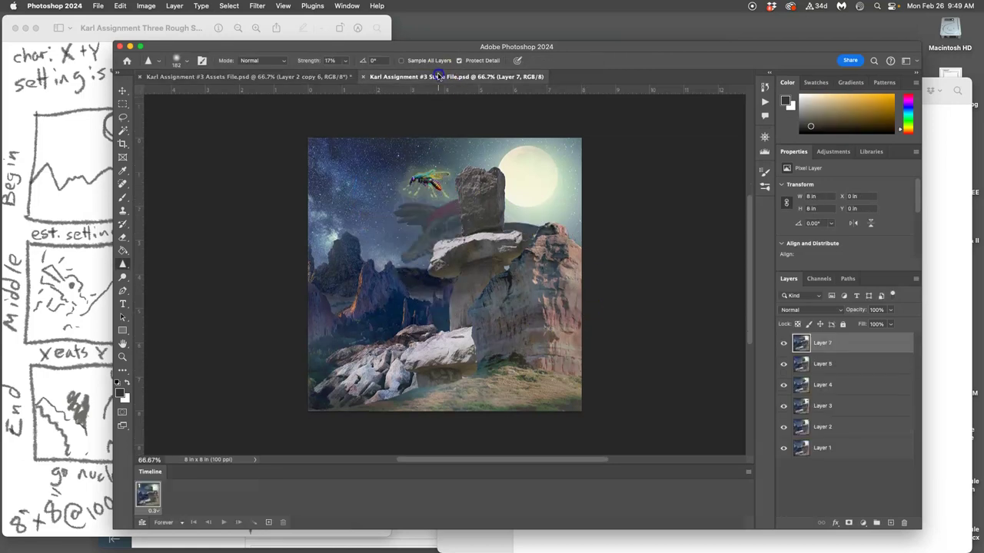
{"action": "left_click", "coordinate": [323, 78]}
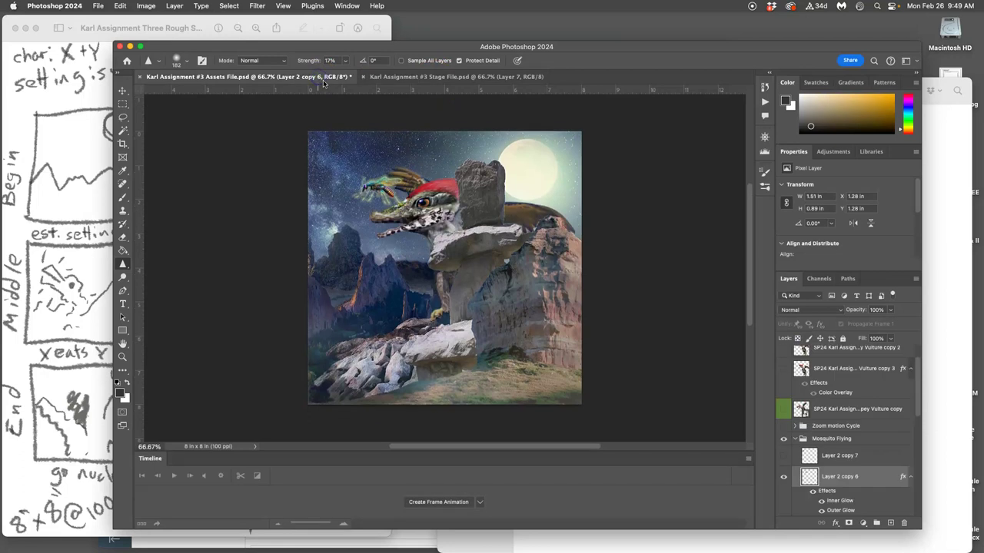
{"action": "key", "text": "super+t"}
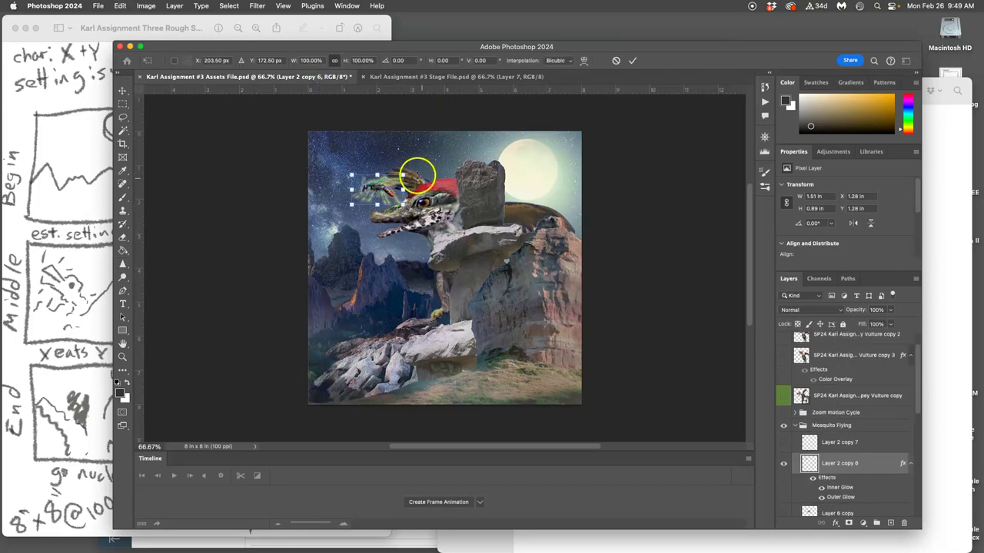
{"action": "left_click_drag", "start_coordinate": [412, 172], "coordinate": [386, 187]}
{"action": "key", "text": "Return"}
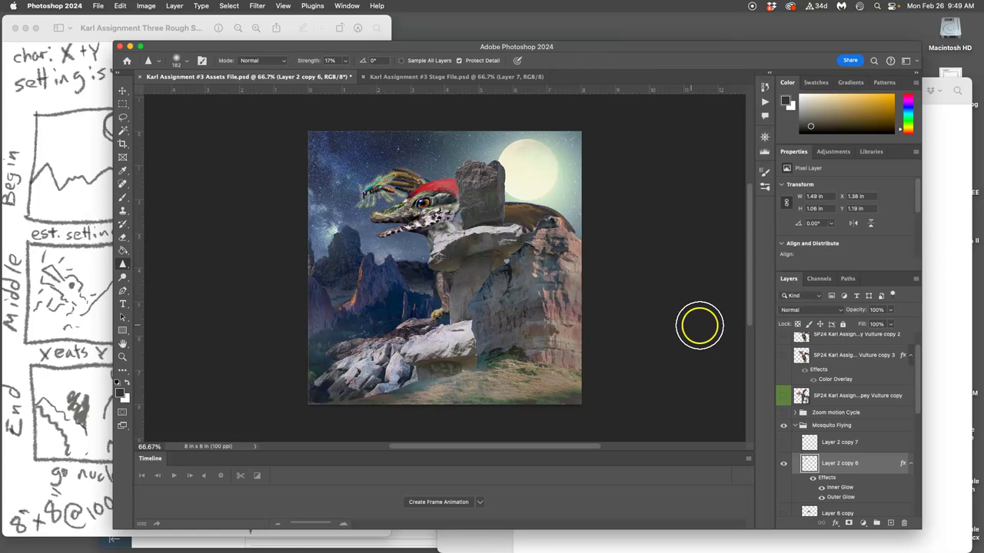
{"action": "left_click", "coordinate": [413, 78]}
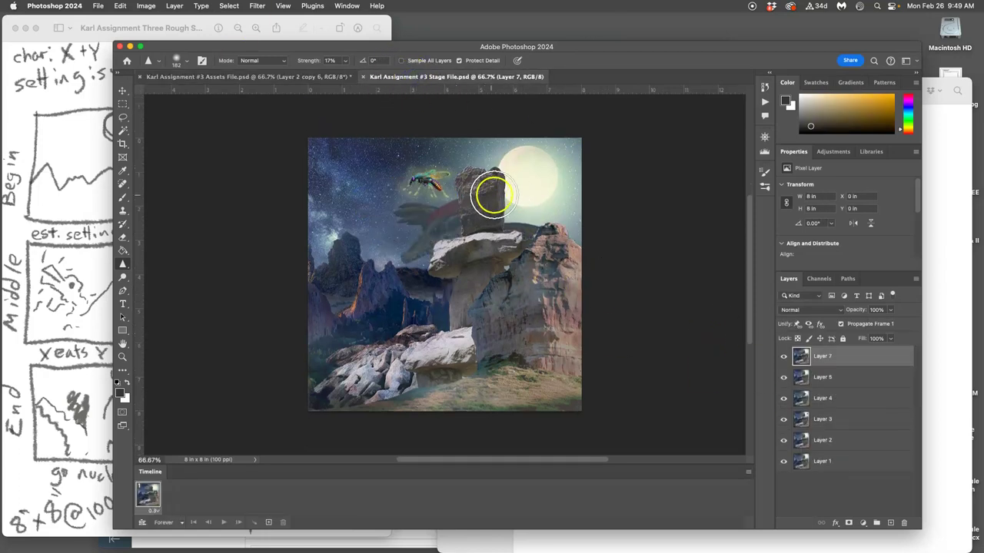
{"action": "left_click", "coordinate": [292, 78]}
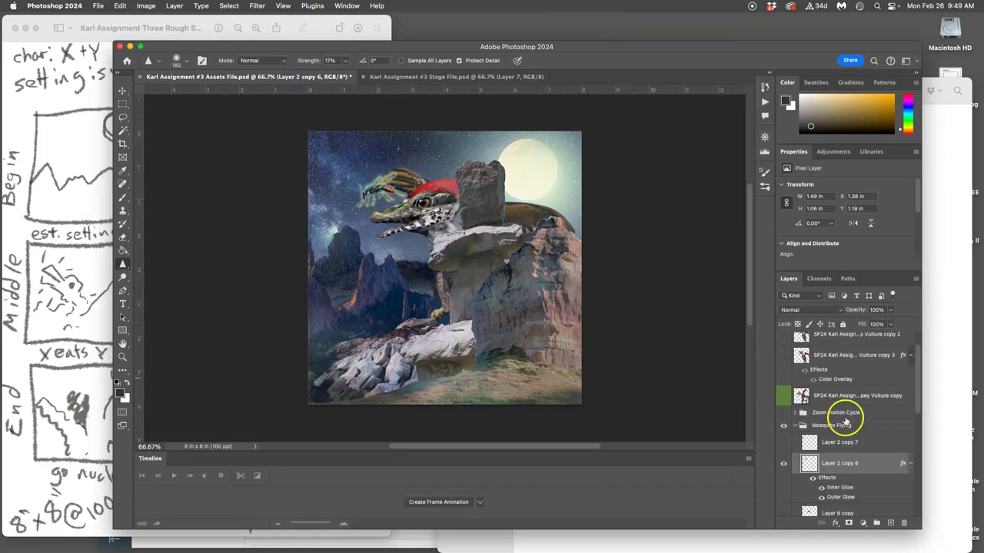
{"action": "scroll", "coordinate": [845, 404], "scroll_direction": "up", "scroll_amount": 2}
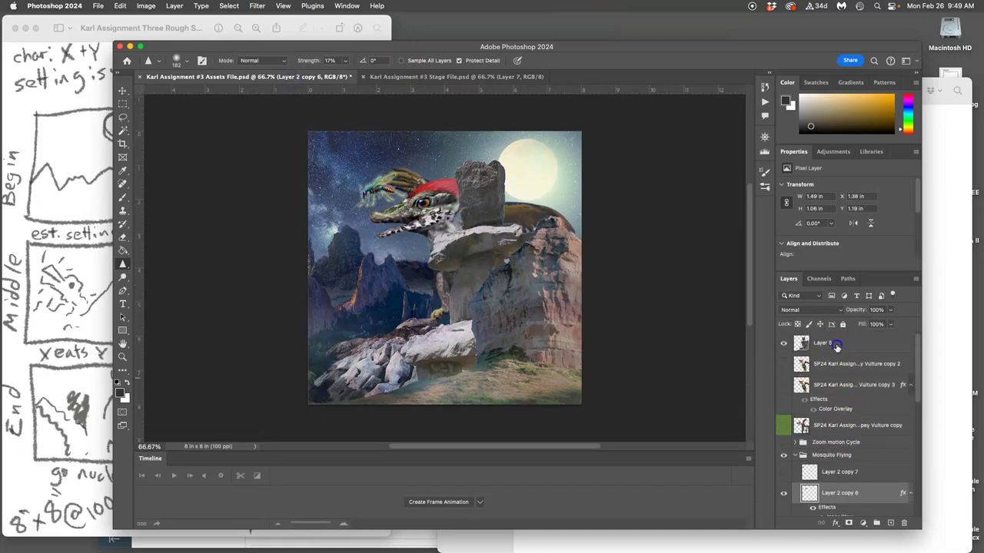
- Check Layer 5, then stamp all visible layers into a new Layer 7
{"action": "left_click", "coordinate": [837, 346]}
{"action": "left_click", "coordinate": [783, 343]}
{"action": "left_click", "coordinate": [783, 343]}
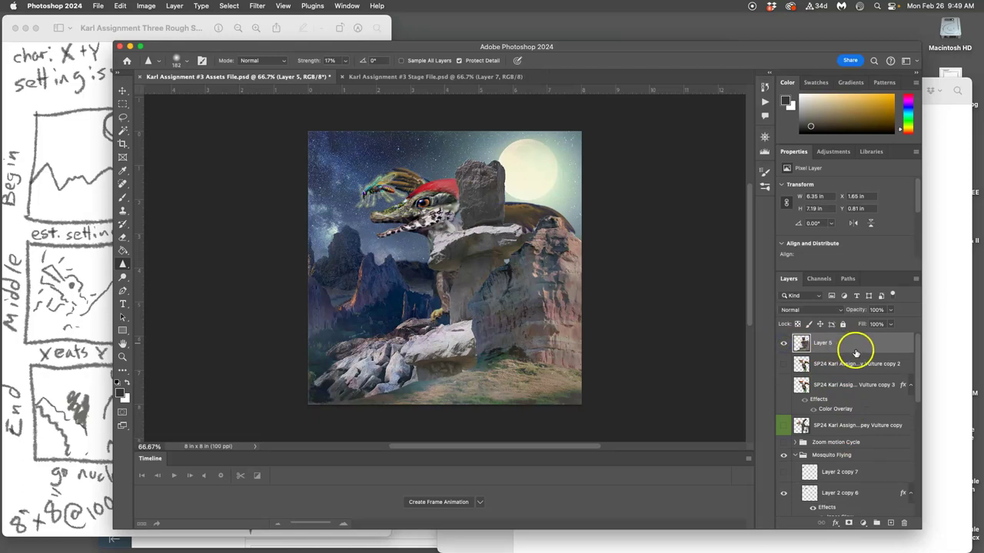
{"action": "left_click", "coordinate": [174, 5]}
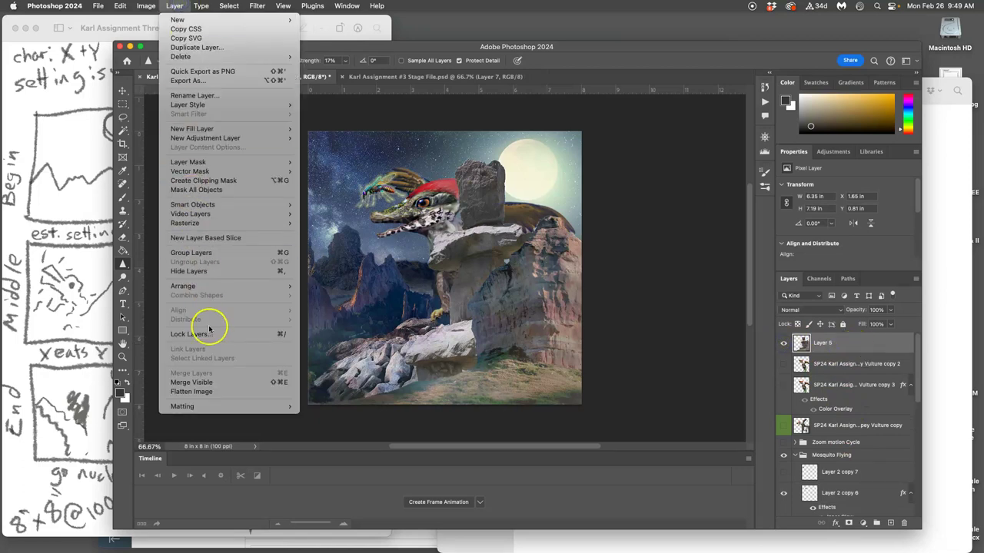
{"action": "left_click", "coordinate": [203, 382], "text": "alt"}
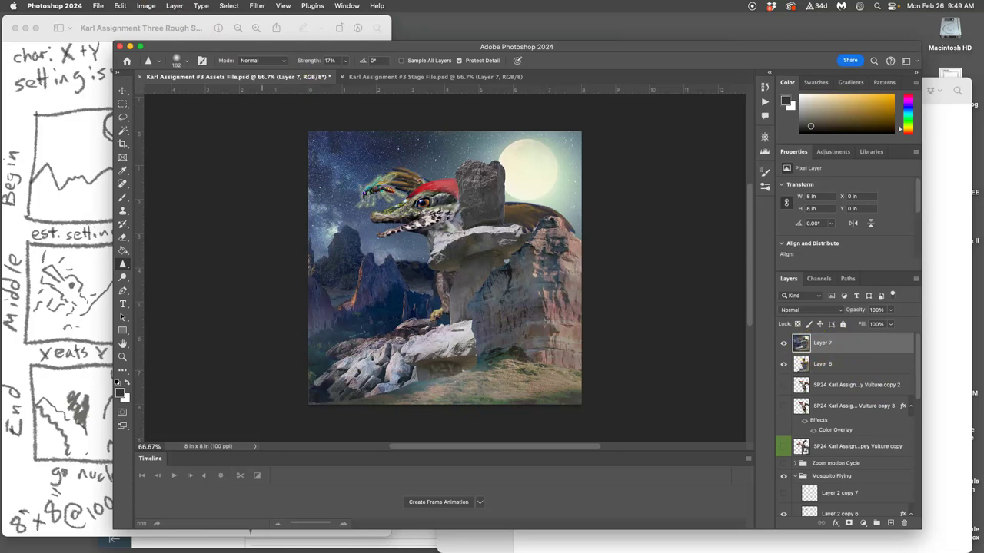
- Select and copy the entire canvas, then bring up the Stage File
{"action": "left_click", "coordinate": [229, 6]}
{"action": "left_click", "coordinate": [229, 20]}
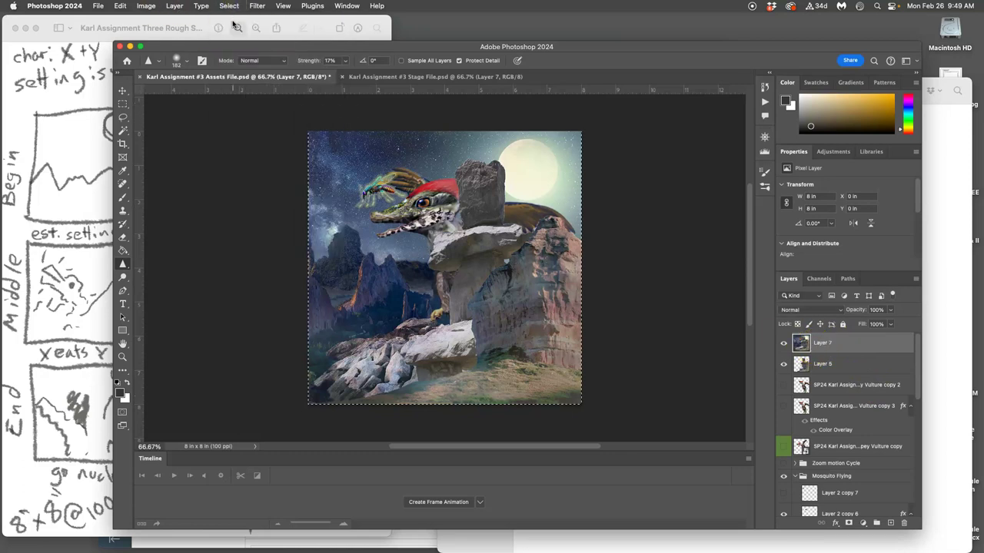
{"action": "left_click", "coordinate": [120, 6]}
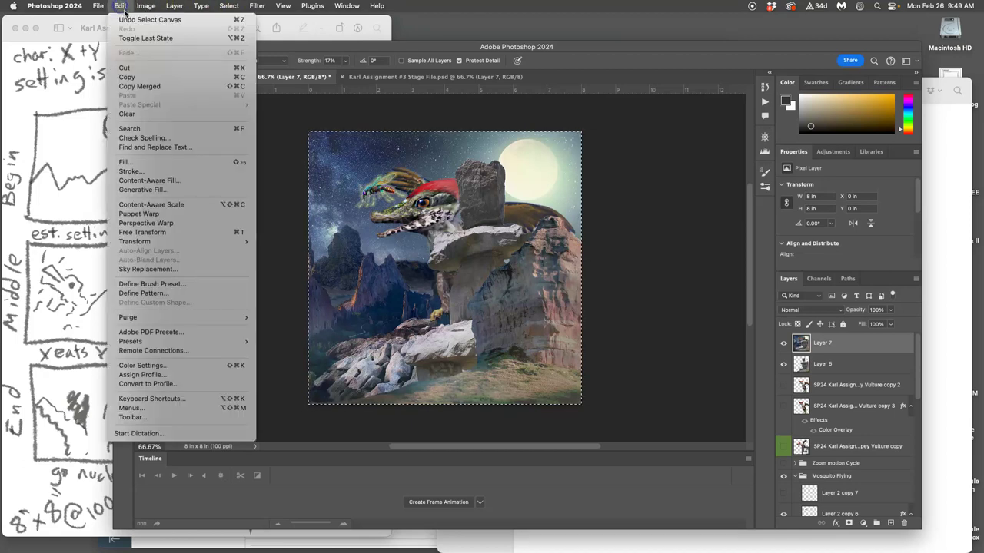
{"action": "left_click", "coordinate": [128, 77]}
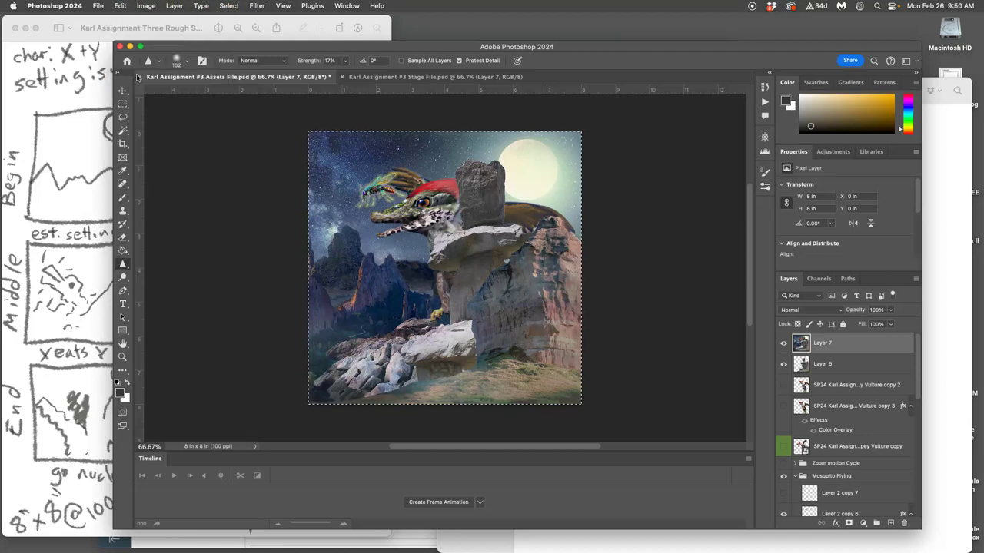
{"action": "left_click", "coordinate": [407, 77]}
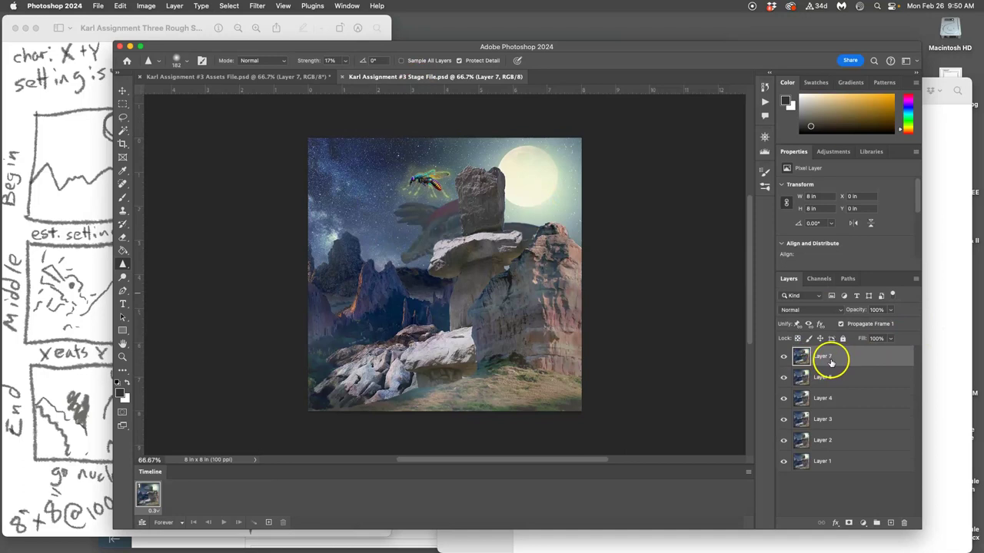
- Paste the copied scene into the Stage File as Layer 8 and toggle it to compare frames
{"action": "left_click", "coordinate": [121, 6]}
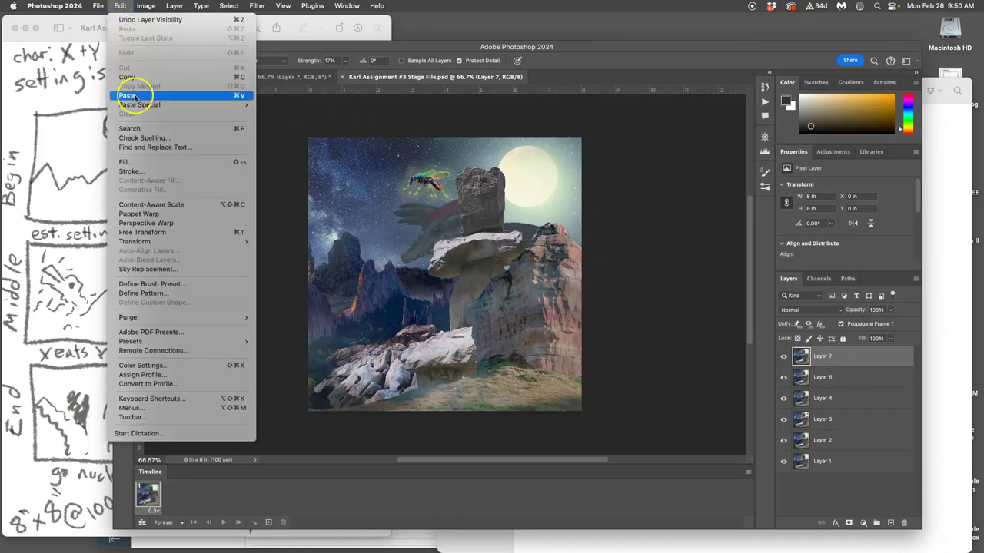
{"action": "left_click", "coordinate": [134, 96]}
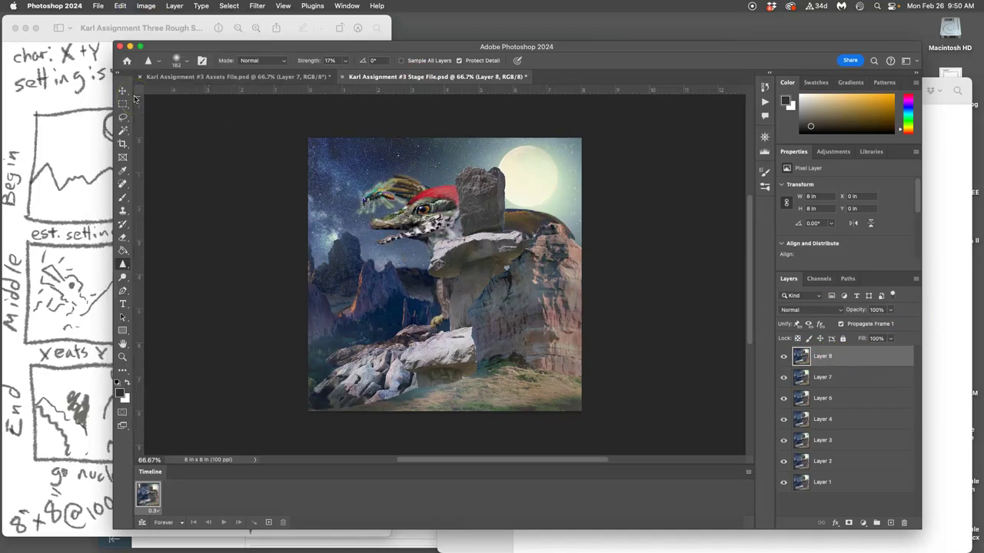
{"action": "left_click", "coordinate": [784, 356]}
{"action": "left_click", "coordinate": [784, 357]}
{"action": "left_click", "coordinate": [784, 357]}
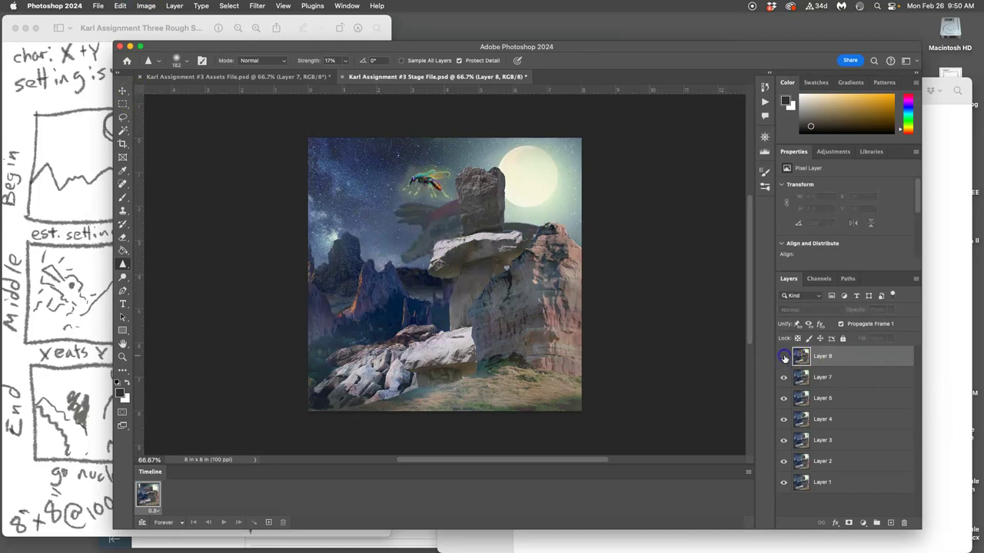
{"action": "left_click", "coordinate": [784, 357]}
{"action": "left_click", "coordinate": [784, 356]}
{"action": "left_click", "coordinate": [783, 357]}
{"action": "left_click", "coordinate": [784, 357]}
{"action": "left_click", "coordinate": [784, 357]}
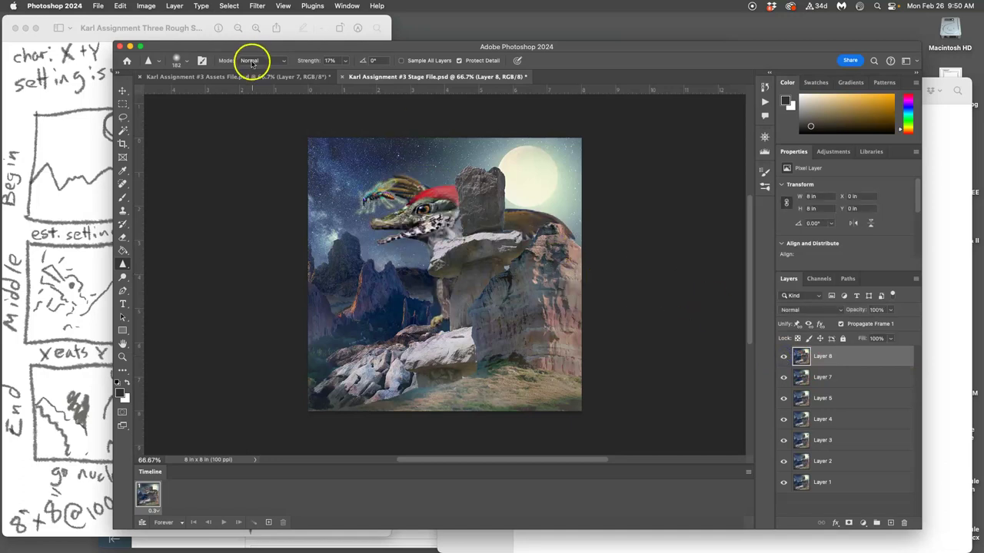
{"action": "left_click", "coordinate": [300, 78]}
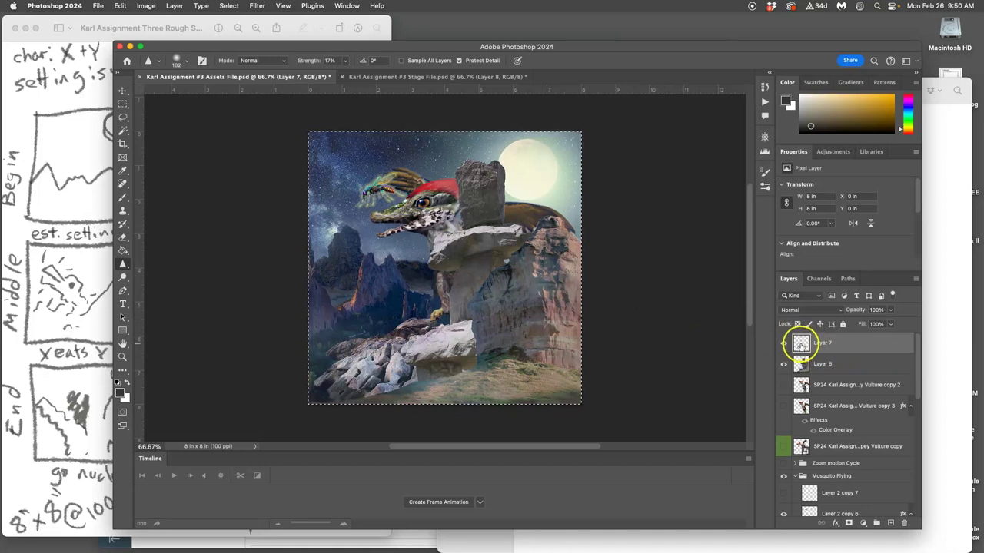
- Deselect the canvas and delete the temporary merged Layer 7
{"action": "key", "text": "super+v"}
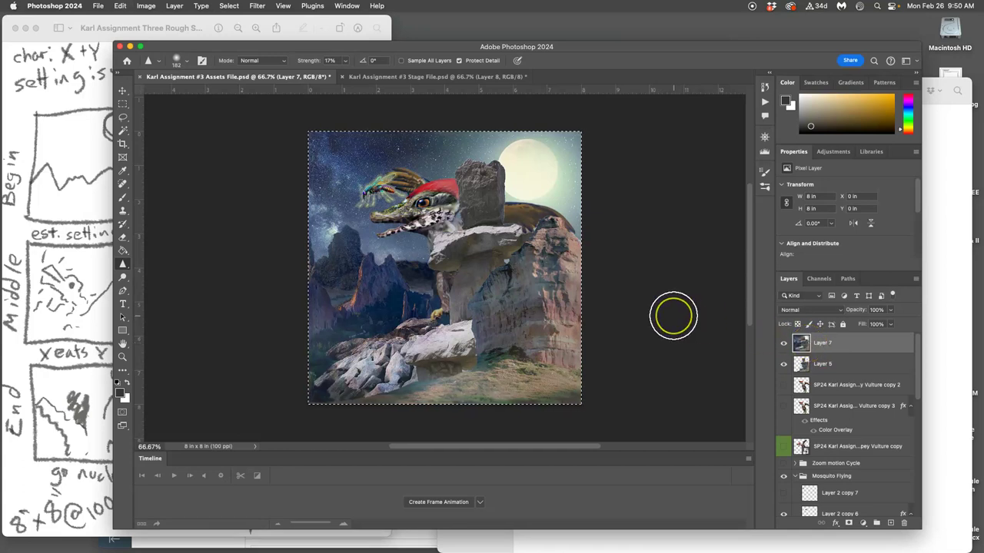
{"action": "key", "text": "super+d"}
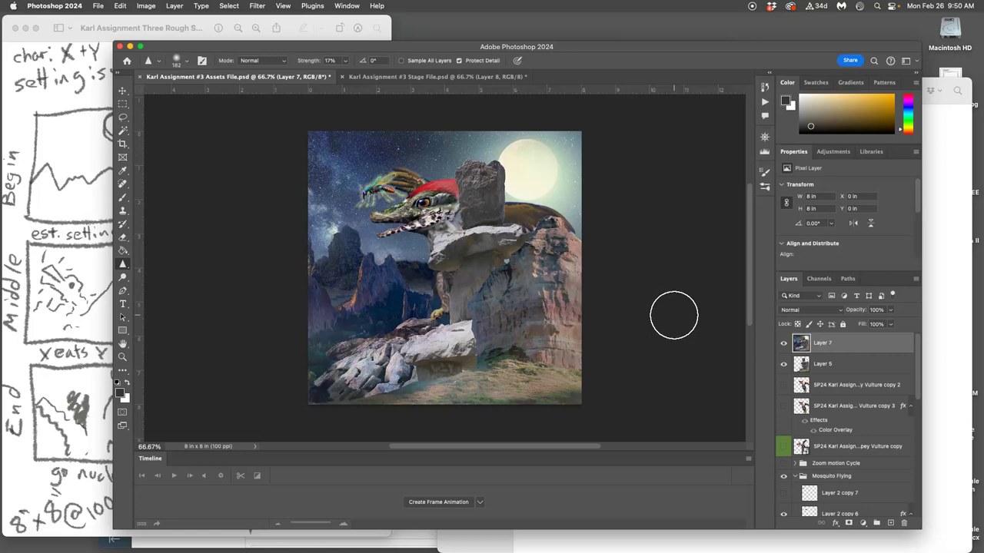
{"action": "key", "text": "BackSpace"}
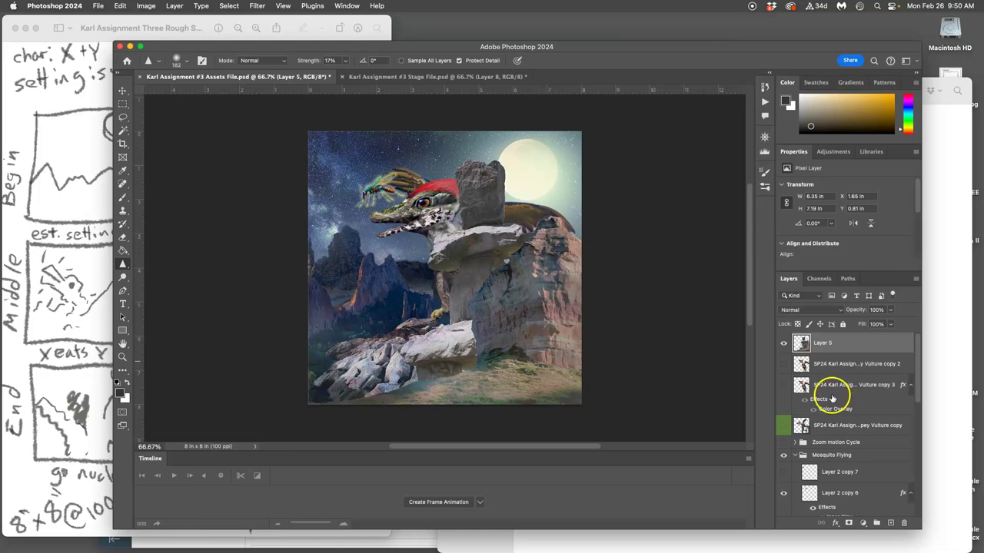
- Show Layer 2 copy 7's mosquito, hide Layer 2 copy 6, and select Layer 6
{"action": "left_click", "coordinate": [783, 471]}
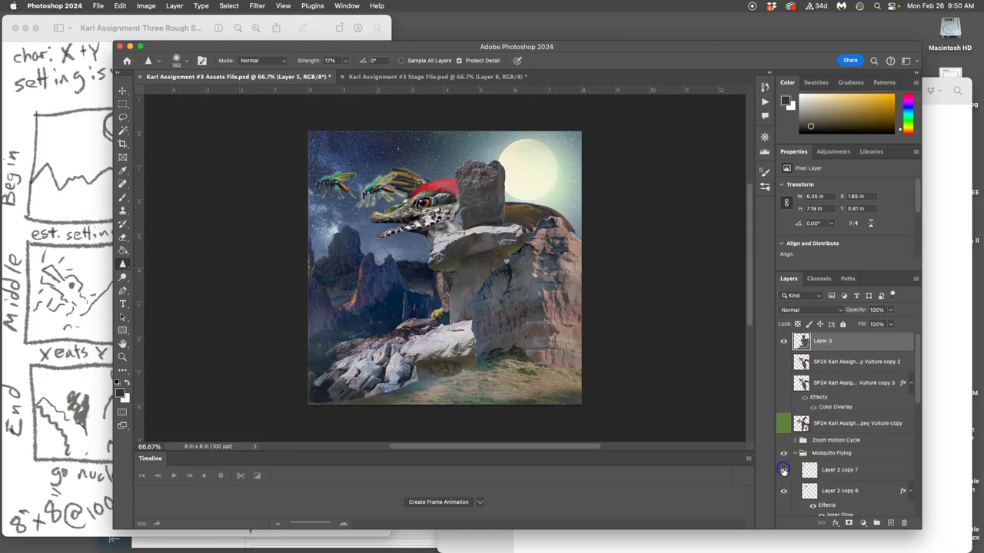
{"action": "left_click", "coordinate": [784, 492]}
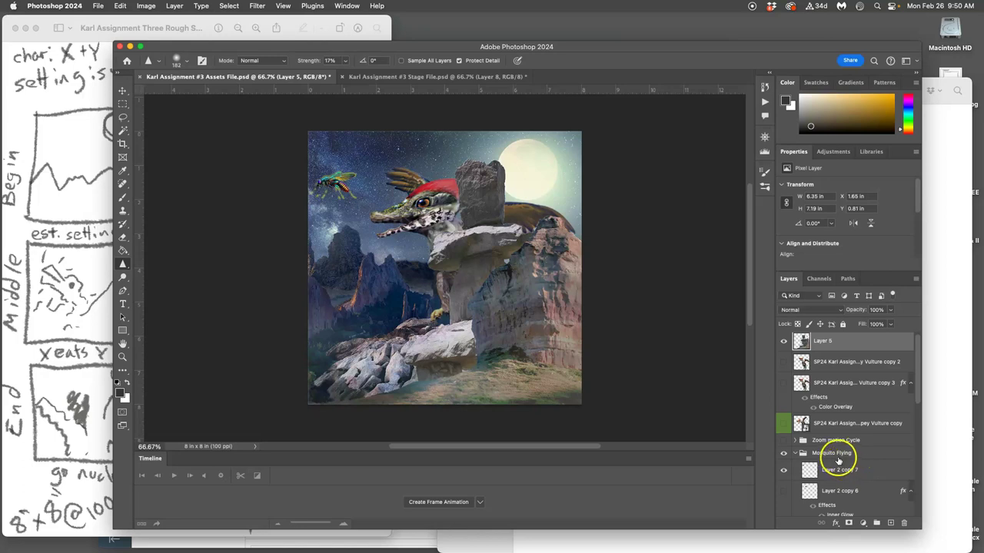
{"action": "scroll", "coordinate": [830, 407], "scroll_direction": "down", "scroll_amount": 1}
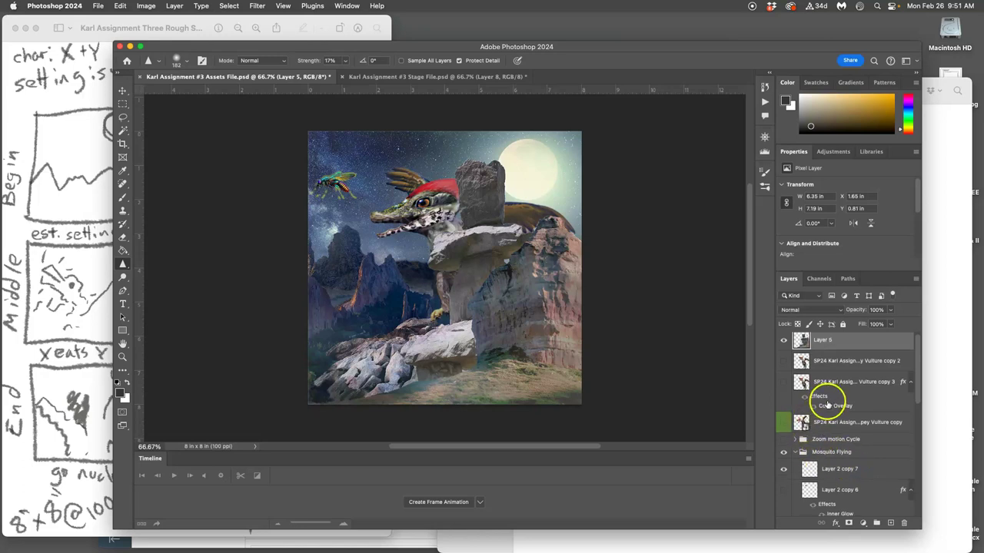
{"action": "scroll", "coordinate": [829, 405], "scroll_direction": "down", "scroll_amount": 5}
{"action": "left_click", "coordinate": [829, 433]}
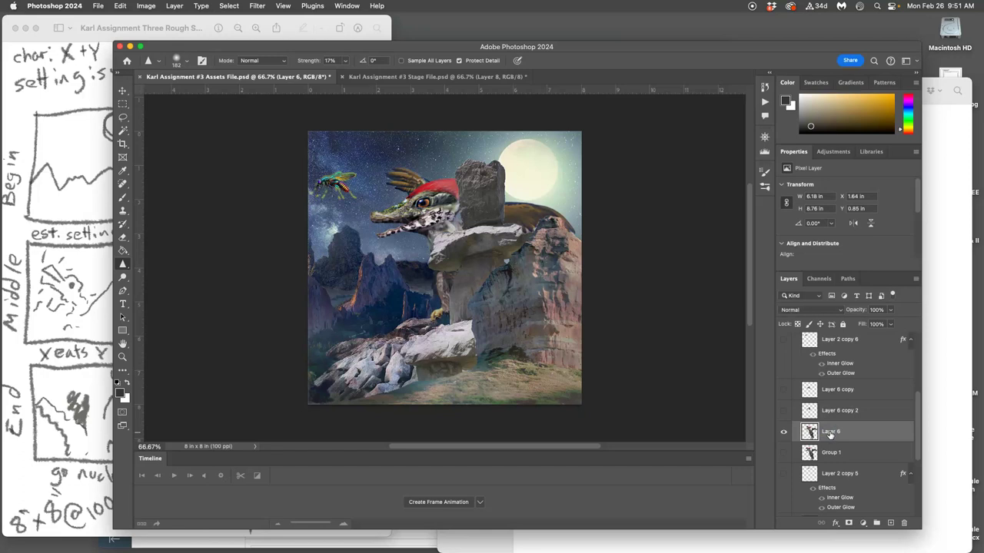
- Duplicate Layer 6 as Layer 6 copy 3, hide the original, enlarge and raise the copy, then sharpen it
{"action": "key", "text": "super+j"}
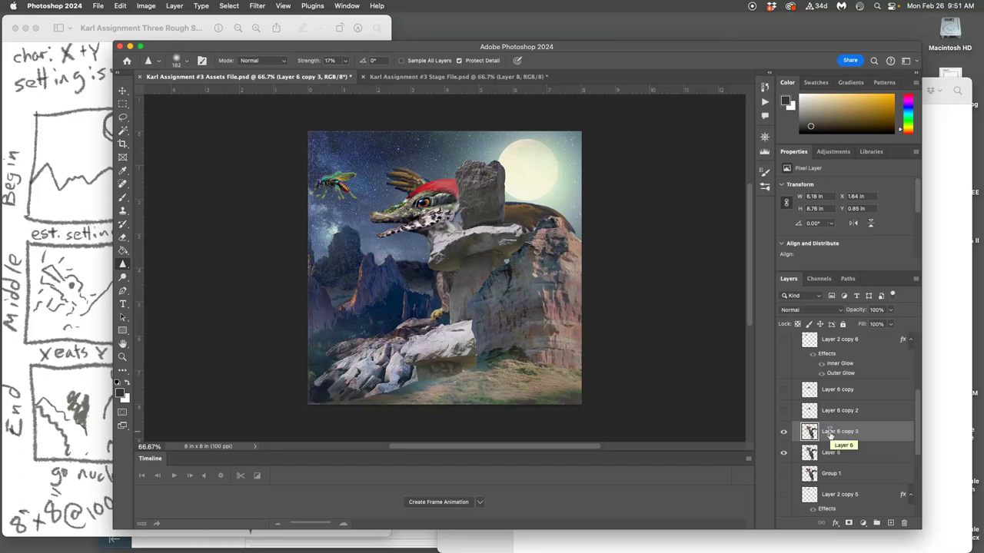
{"action": "left_click", "coordinate": [783, 452]}
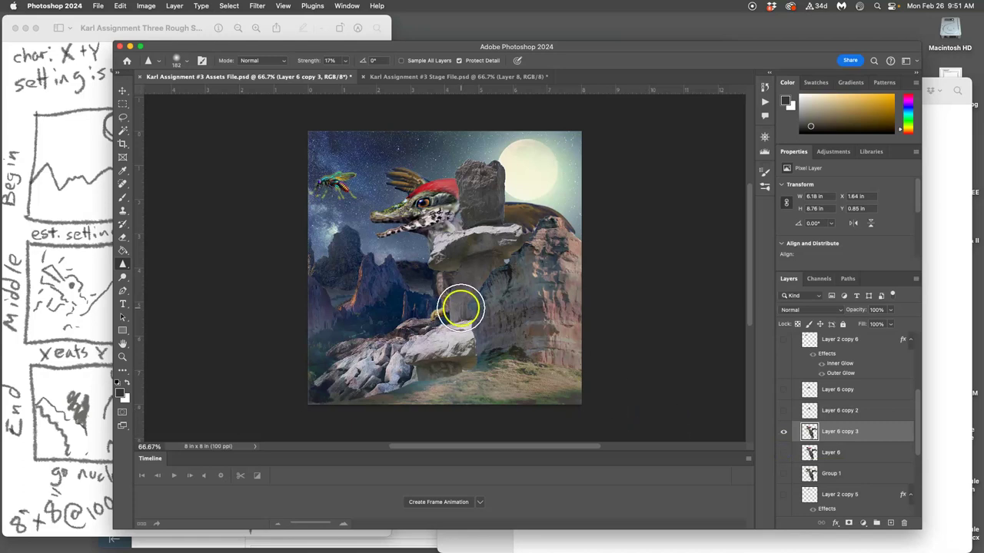
{"action": "left_click", "coordinate": [121, 90]}
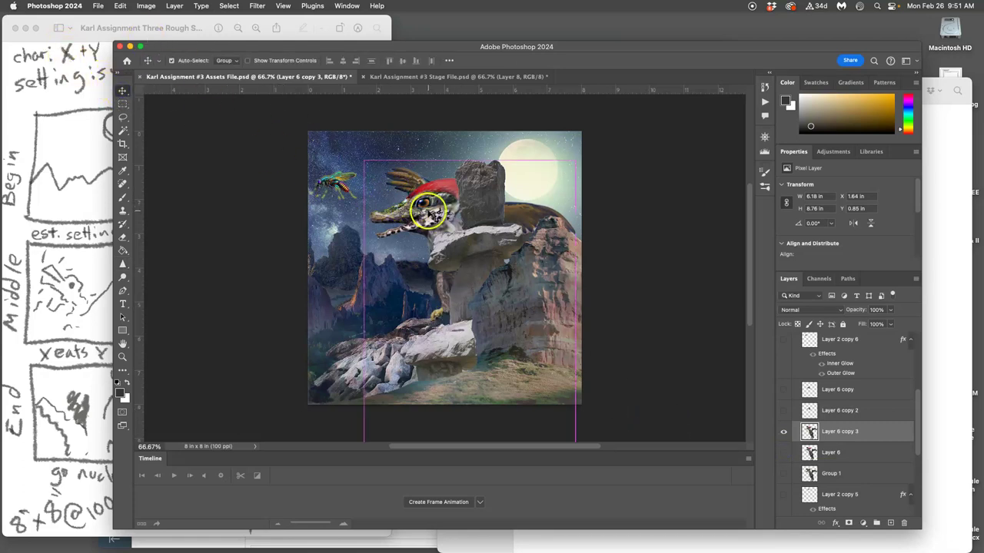
{"action": "key", "text": "super+t"}
{"action": "left_click_drag", "start_coordinate": [366, 161], "coordinate": [336, 143]}
{"action": "left_click_drag", "start_coordinate": [402, 193], "coordinate": [388, 197]}
{"action": "key", "text": "Return"}
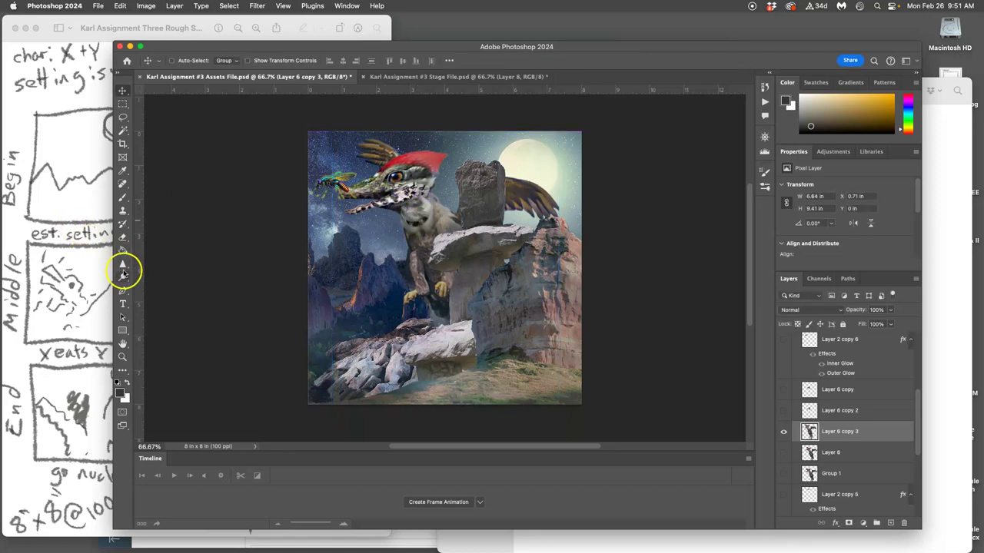
{"action": "left_click", "coordinate": [123, 264]}
{"action": "mouse_move", "coordinate": [395, 172]}
{"action": "left_mouse_down"}
{"action": "mouse_move", "coordinate": [342, 184]}
{"action": "mouse_move", "coordinate": [360, 166]}
{"action": "mouse_move", "coordinate": [425, 201]}
{"action": "mouse_move", "coordinate": [416, 271]}
{"action": "mouse_move", "coordinate": [444, 275]}
{"action": "mouse_move", "coordinate": [534, 198]}
{"action": "mouse_move", "coordinate": [510, 204]}
{"action": "mouse_move", "coordinate": [501, 193]}
{"action": "mouse_move", "coordinate": [580, 290]}
{"action": "mouse_move", "coordinate": [521, 278]}
{"action": "mouse_move", "coordinate": [376, 312]}
{"action": "mouse_move", "coordinate": [441, 265]}
{"action": "mouse_move", "coordinate": [499, 322]}
{"action": "mouse_move", "coordinate": [444, 279]}
{"action": "mouse_move", "coordinate": [402, 305]}
{"action": "left_mouse_up"}
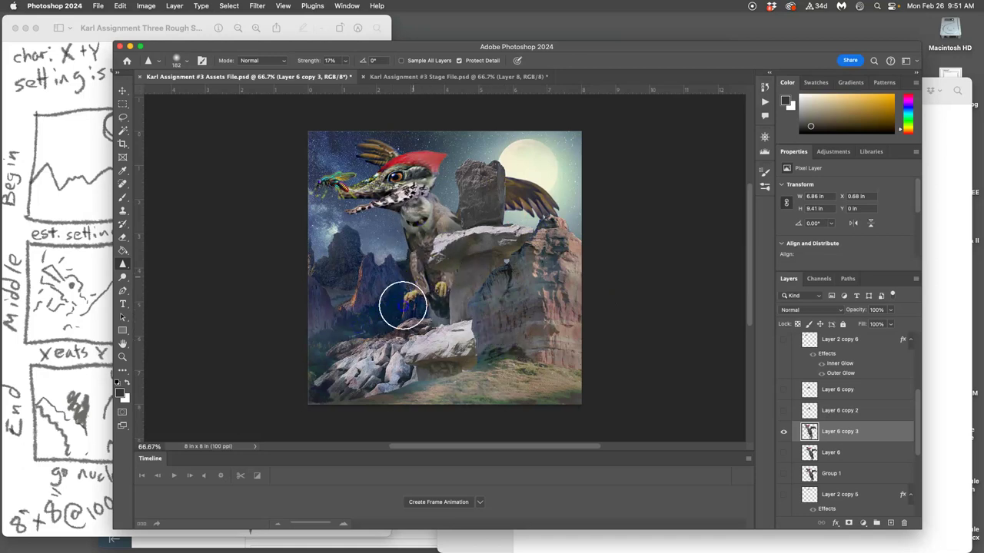